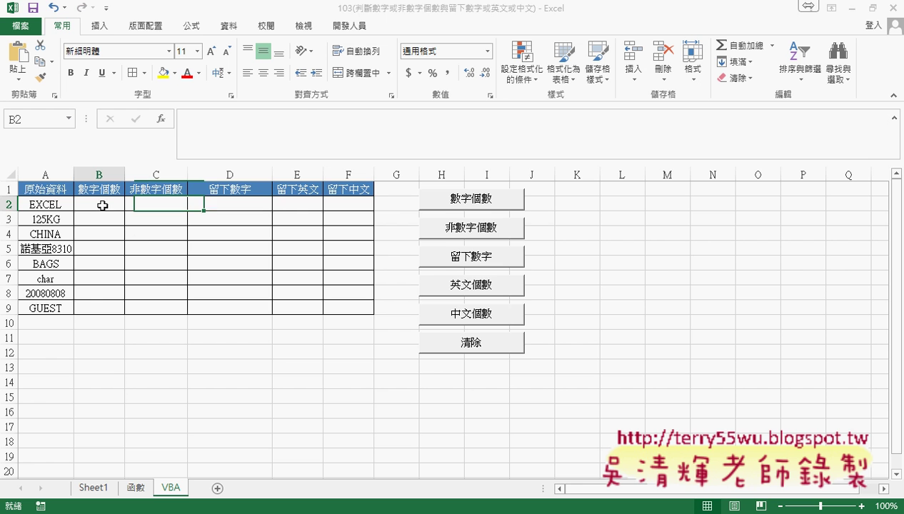
Enter =數字個數函數(A2) in B2 and fill it to B9, giving 0, 3, 0, 4, 0, 0, 8, 0.
click(894, 118)
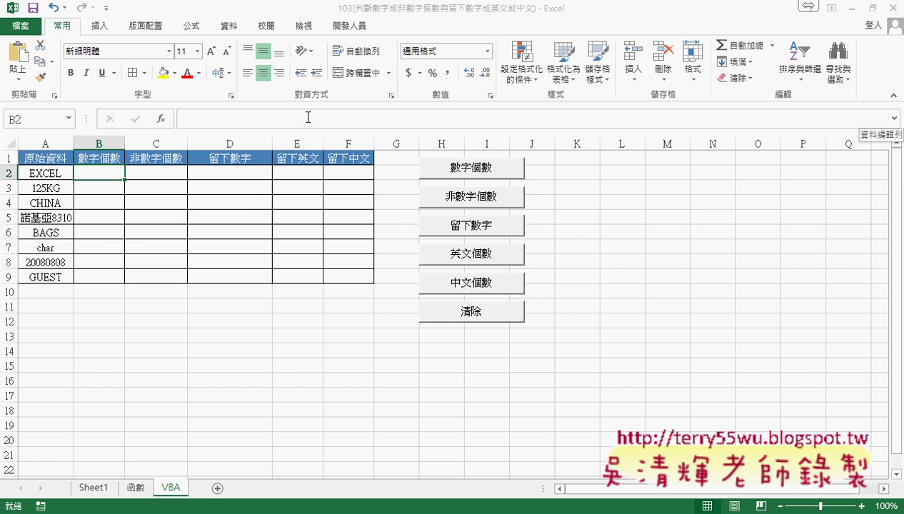
click(163, 120)
click(422, 179)
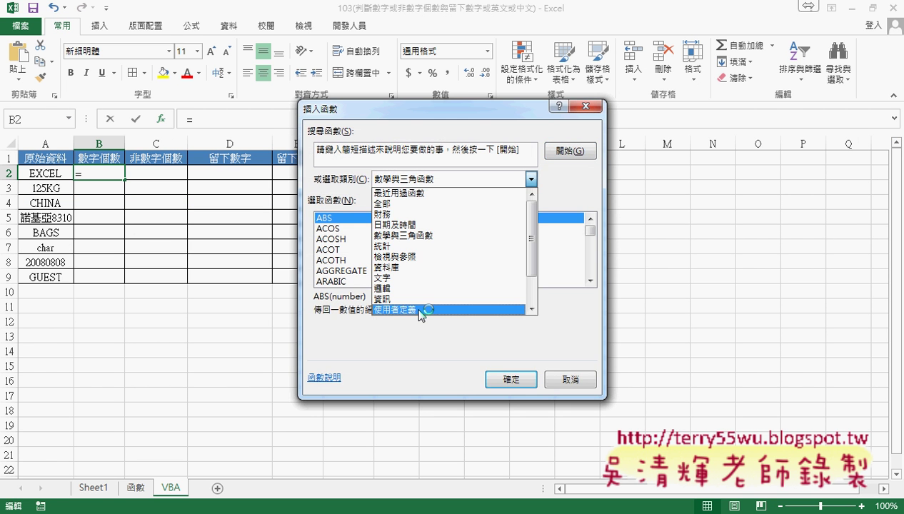
click(400, 310)
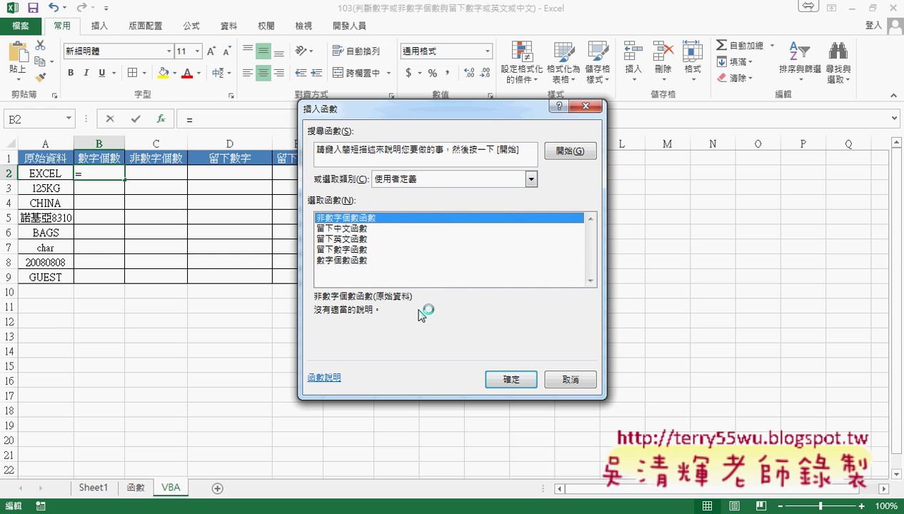
click(337, 259)
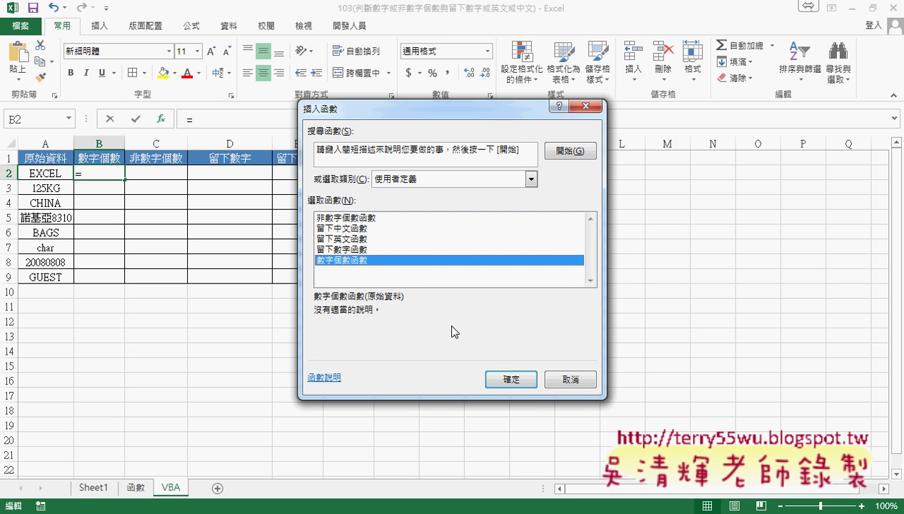
click(509, 379)
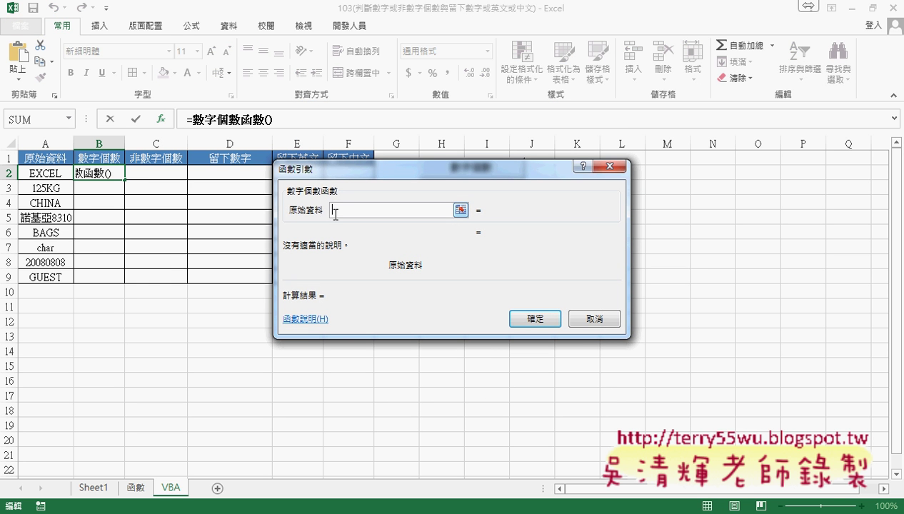
click(49, 174)
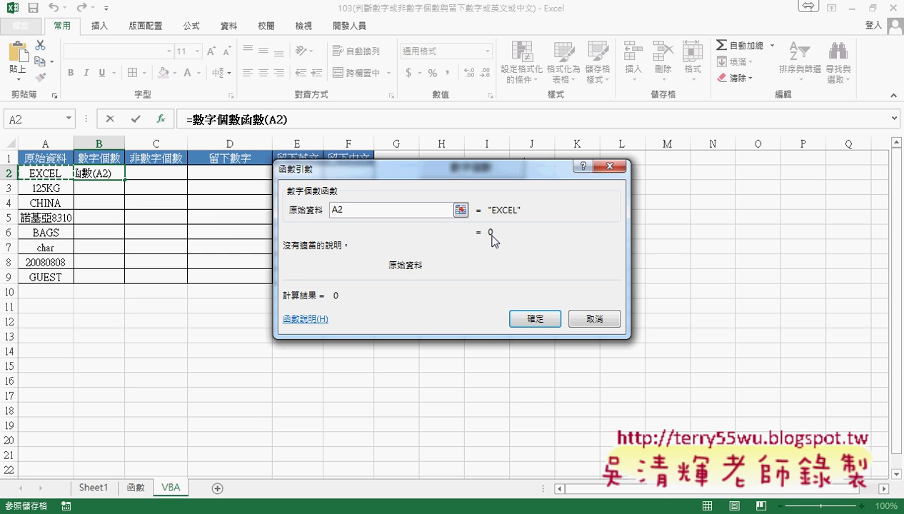
click(532, 317)
drag(125, 187, 128, 287)
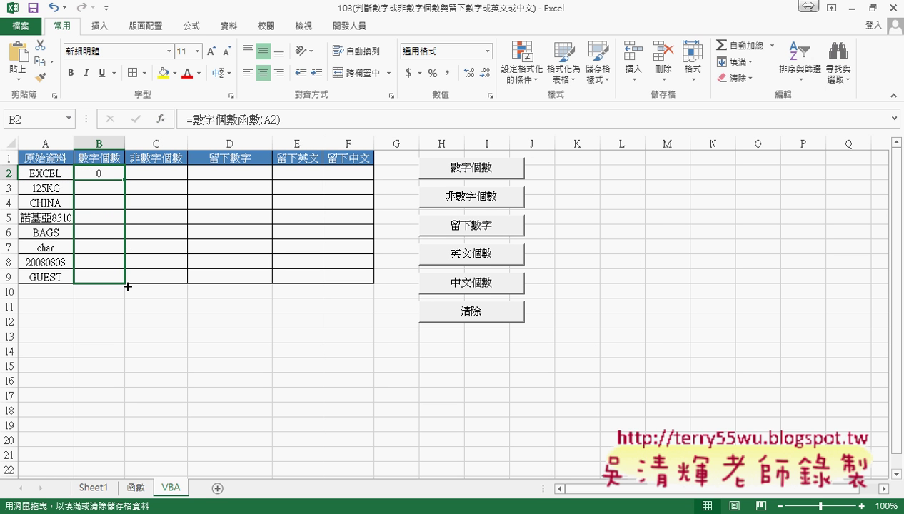
drag(127, 286, 127, 286)
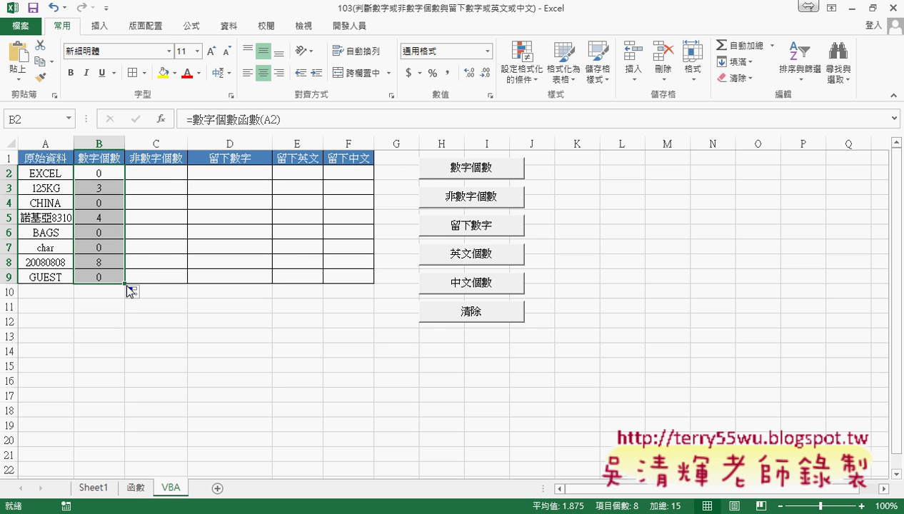
Fill C2:C9 with =非數字個數函數(A2), giving non-digit counts 5, 2, 5, 3, 4, 4, 0, 5.
click(167, 173)
click(161, 119)
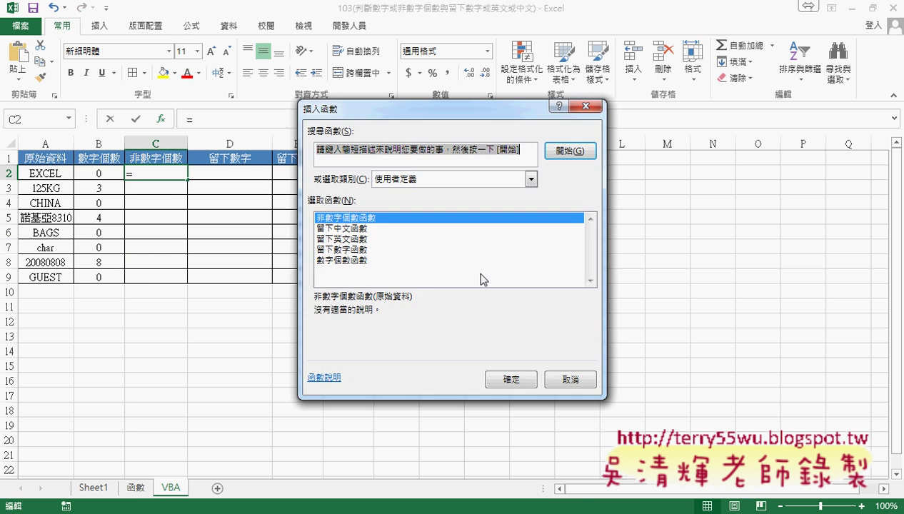
click(533, 379)
click(54, 174)
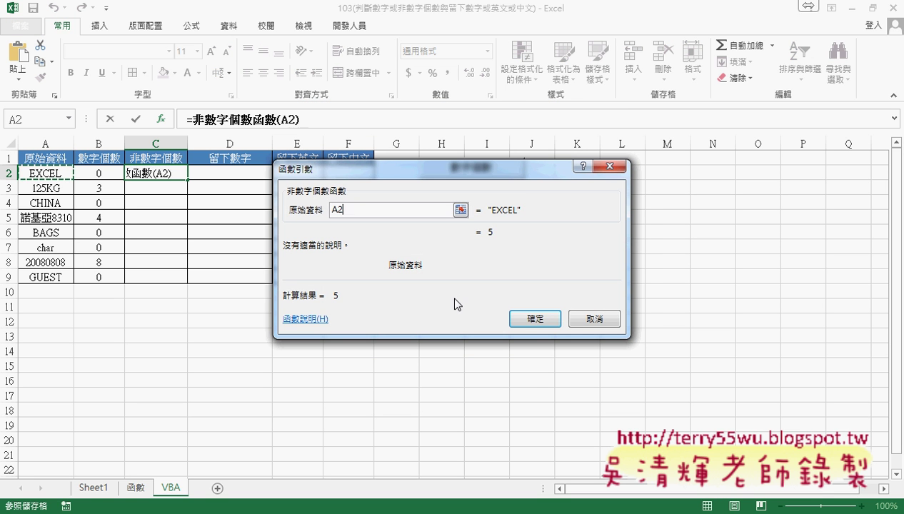
key(Return)
drag(187, 179, 187, 283)
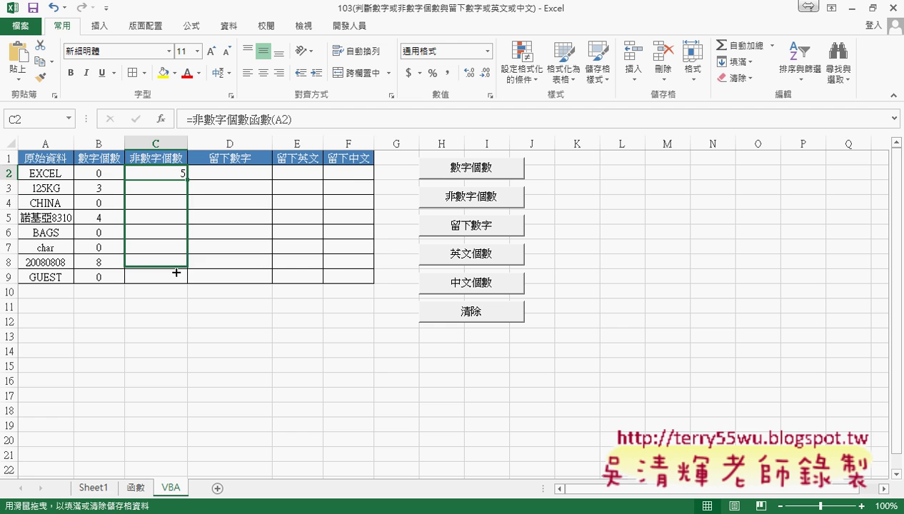
Fill D2:D9 with =留下數字函數(A2) to extract digits such as 125, 8310 and 20080808.
click(243, 174)
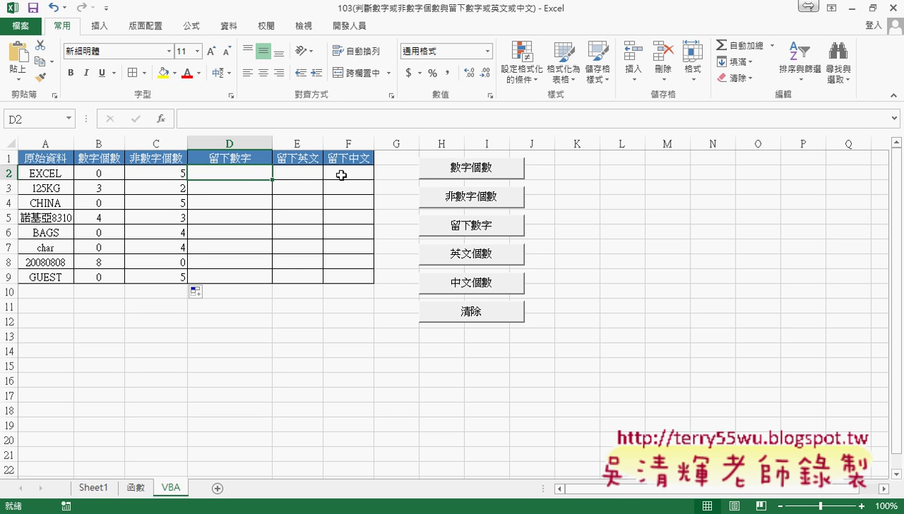
click(107, 174)
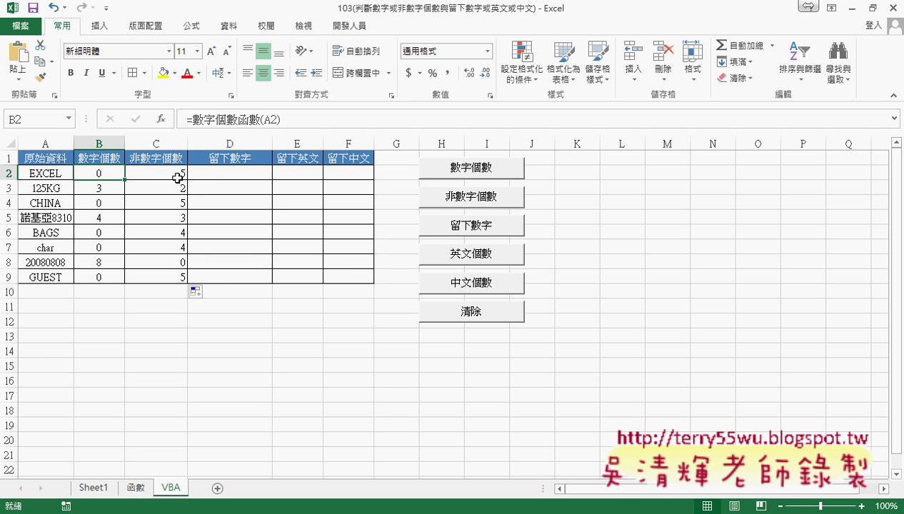
click(223, 174)
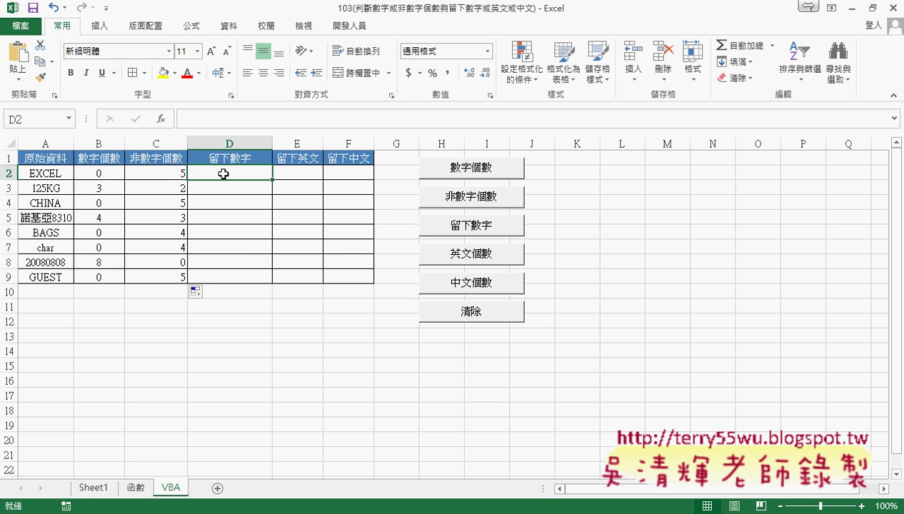
click(163, 120)
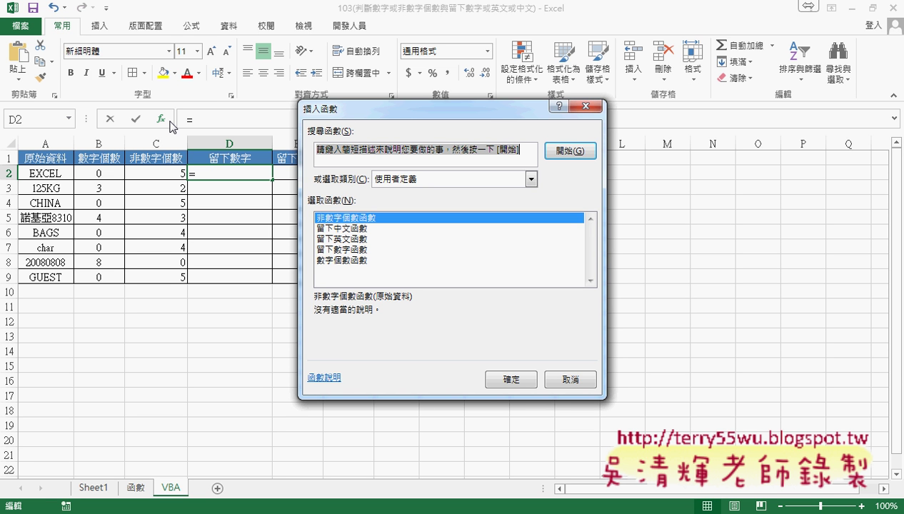
click(348, 250)
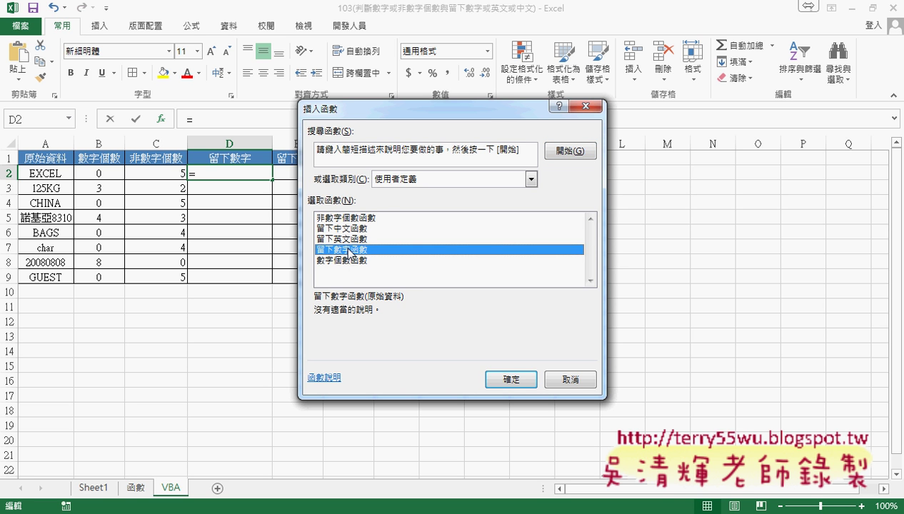
click(516, 382)
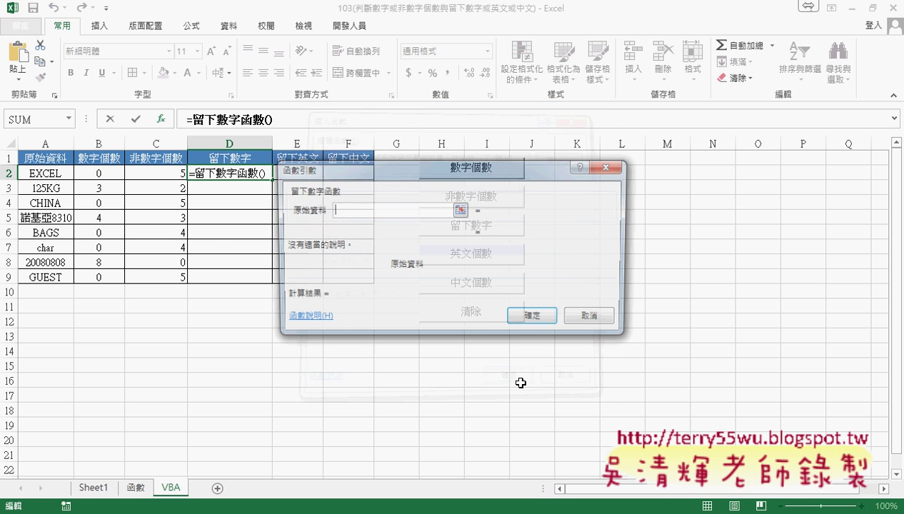
click(47, 172)
click(530, 318)
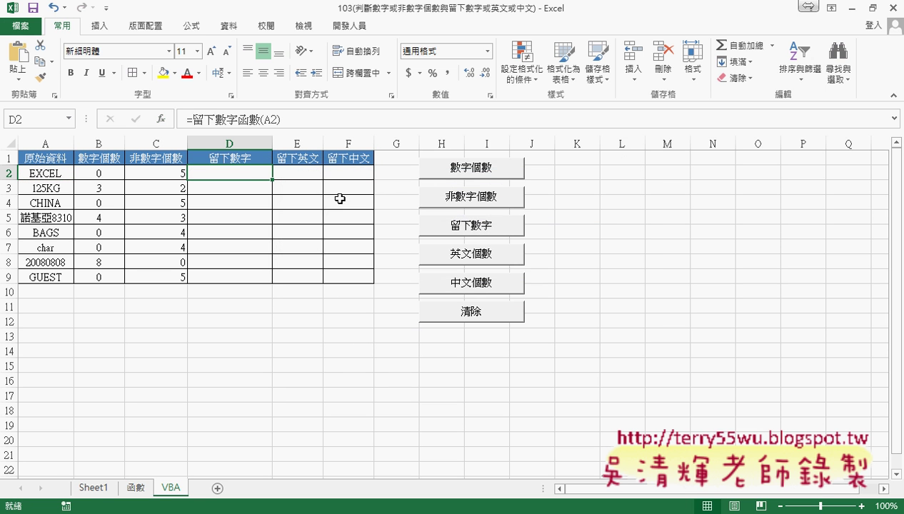
drag(272, 179, 268, 286)
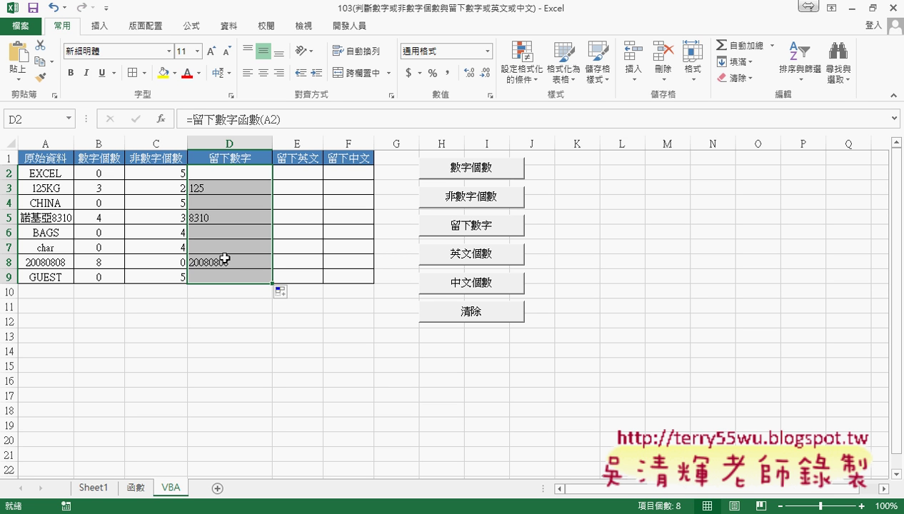
click(290, 174)
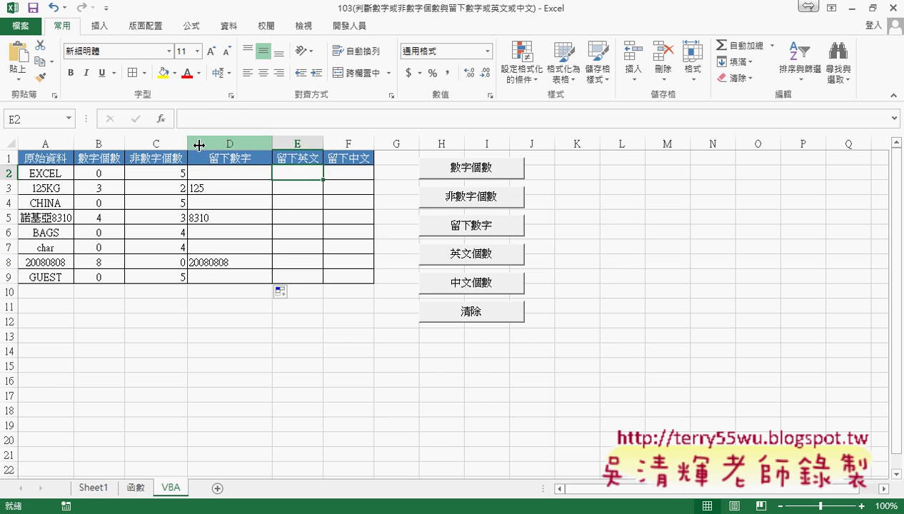
Fill E2:E9 with =留下英文函數(A2) to keep English letters like EXCEL, KG, CHINA.
click(160, 120)
click(362, 238)
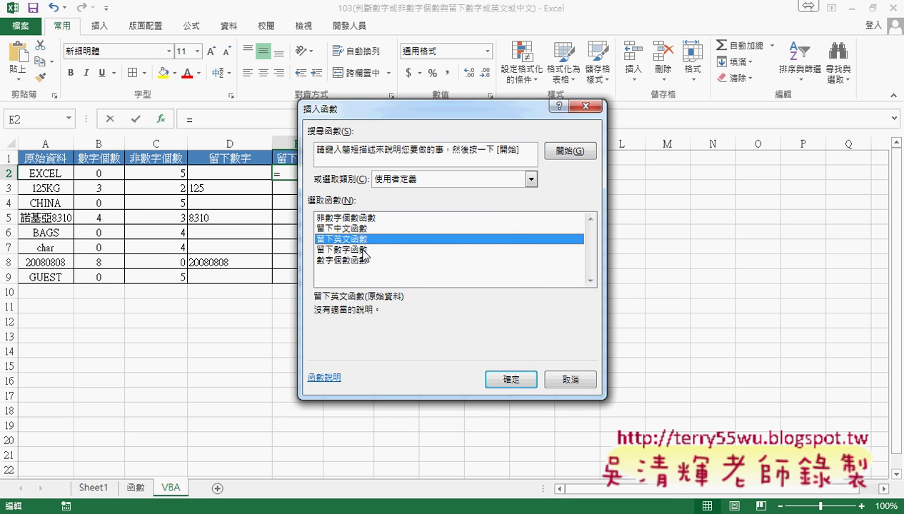
click(496, 380)
click(52, 174)
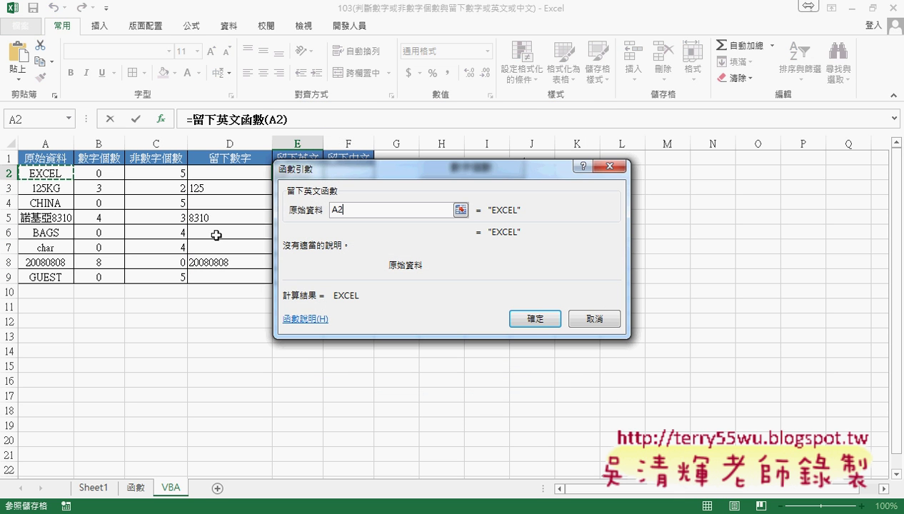
click(534, 319)
drag(325, 180, 315, 284)
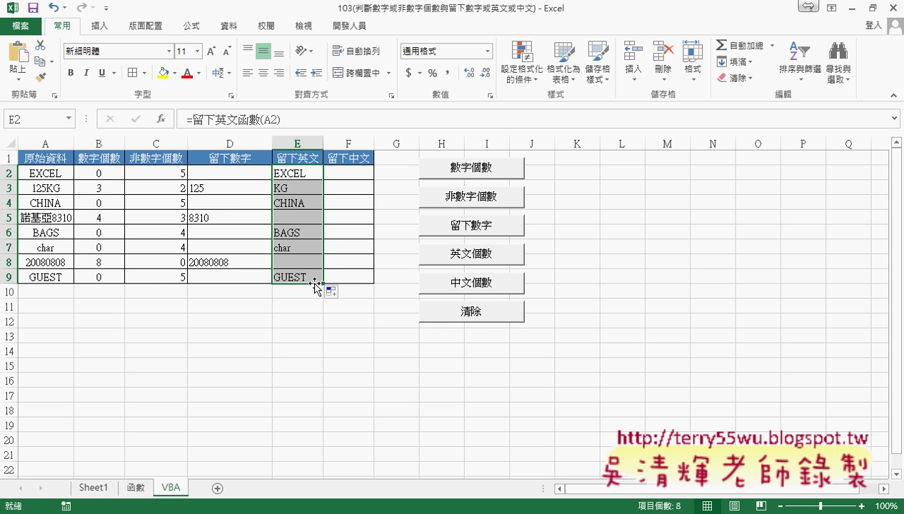
Fill F2:F9 with =留下中文函數(A2) to keep Chinese characters like 諾基亞.
click(348, 173)
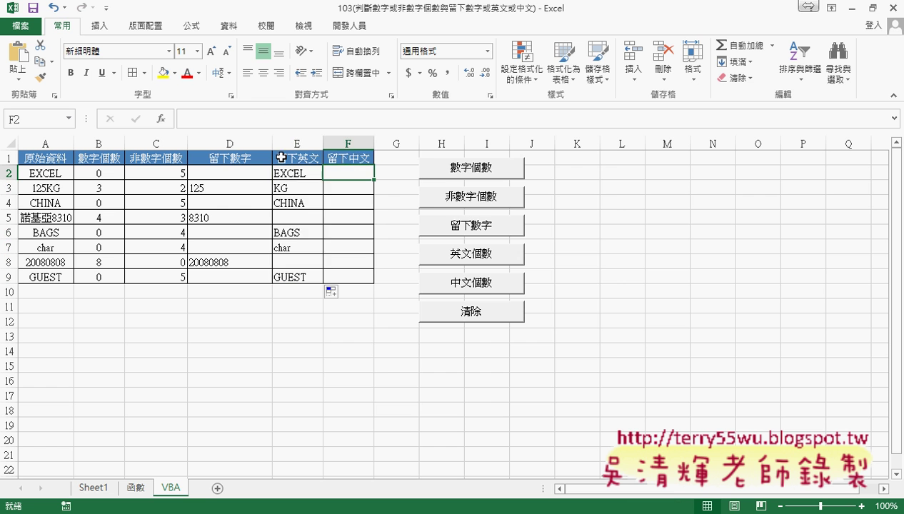
click(161, 120)
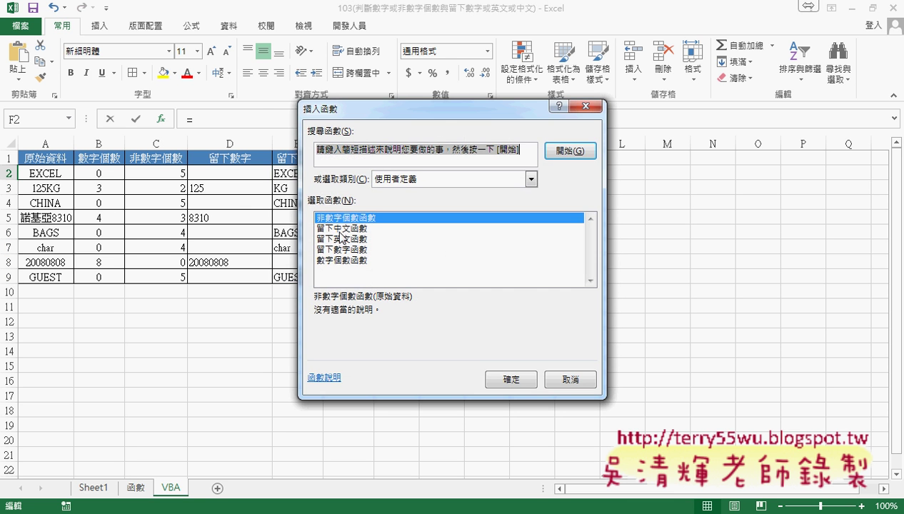
double_click(339, 228)
click(45, 173)
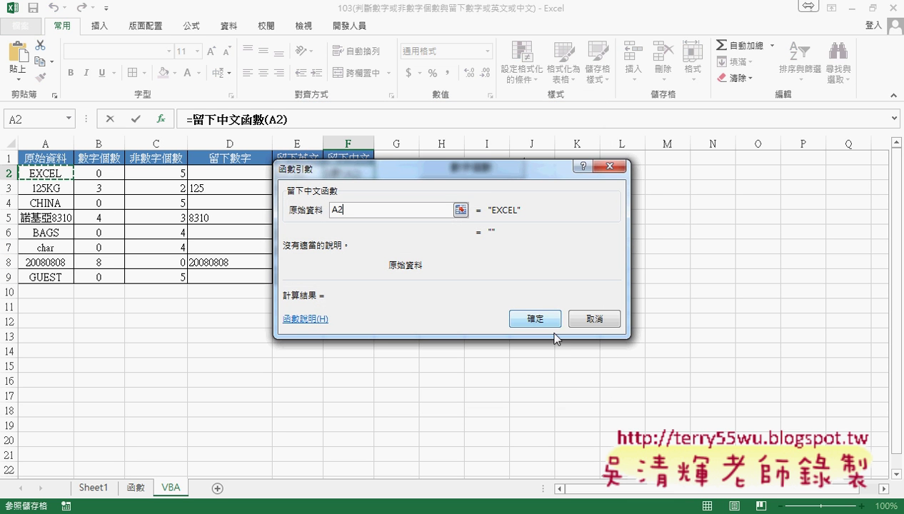
click(535, 319)
drag(374, 180, 374, 283)
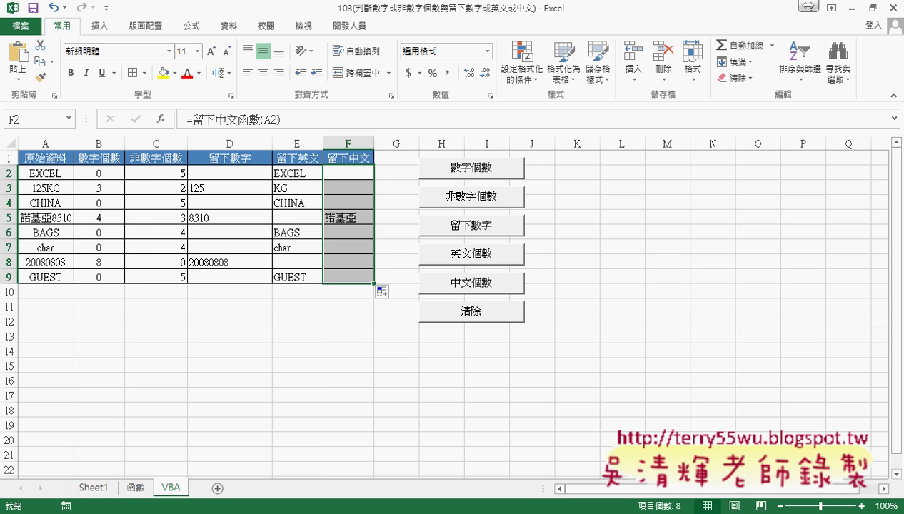
Open the VBA editor from the Developer features and show Module1's code.
click(358, 30)
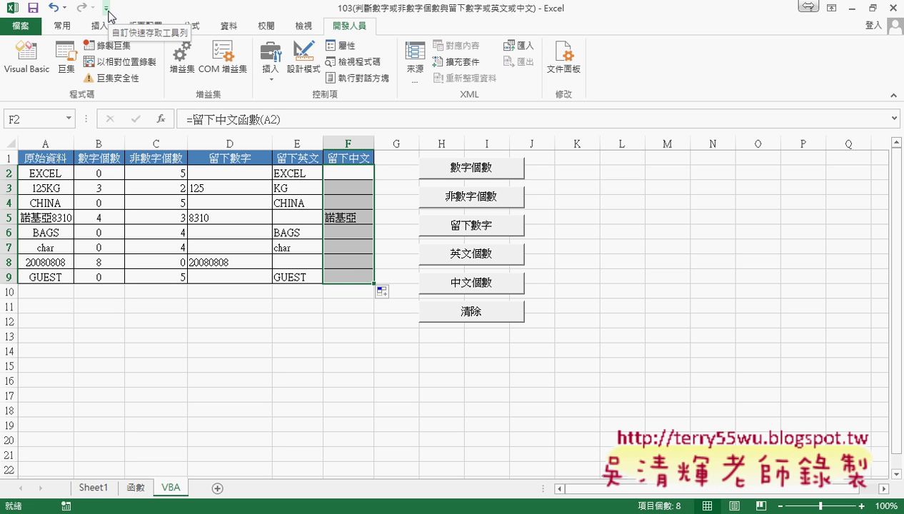
click(43, 65)
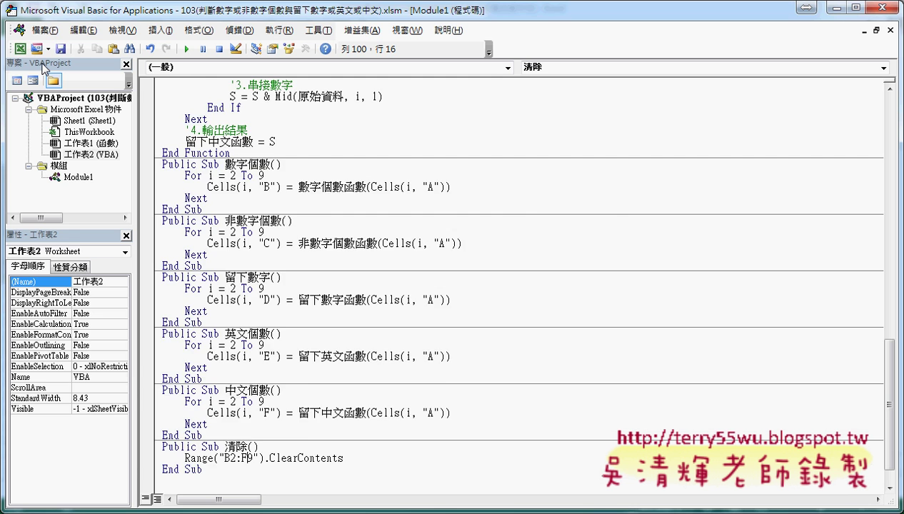
scroll(535, 226, up, 5)
scroll(535, 226, up, 8)
scroll(539, 228, up, 11)
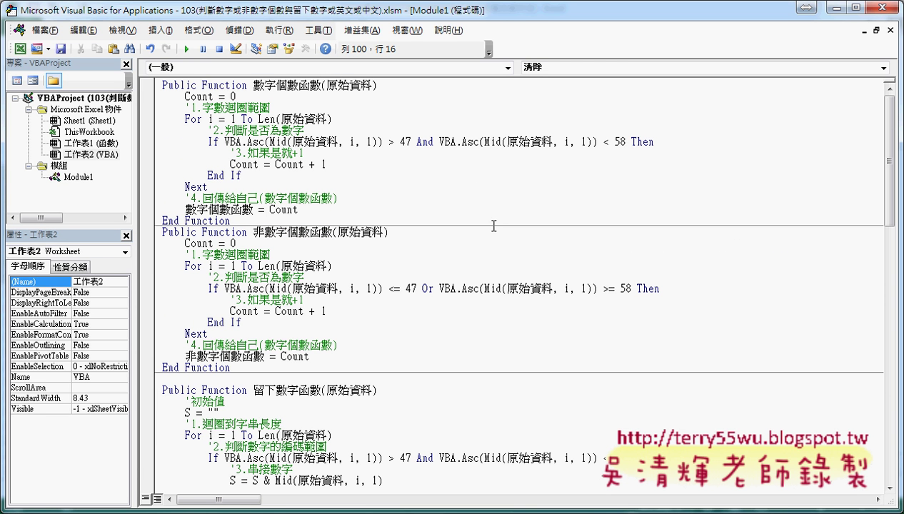
click(78, 177)
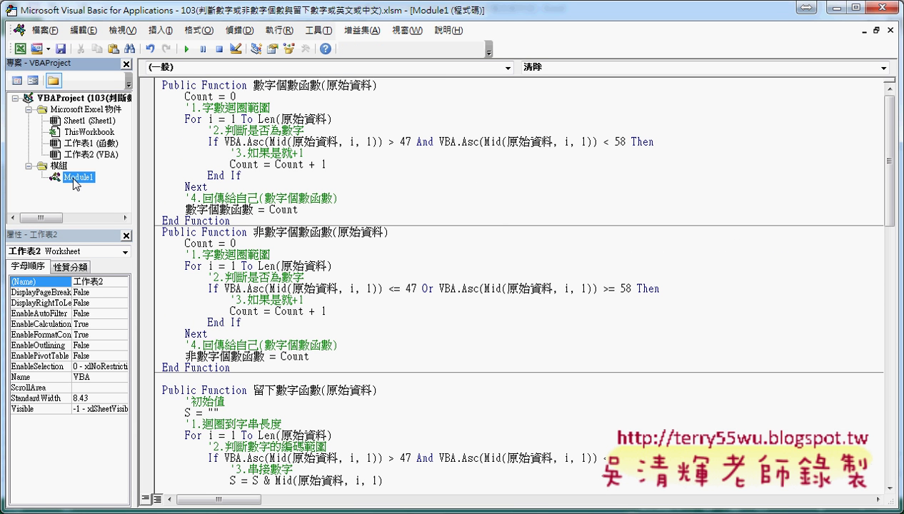
Restore the editor from full screen, then resize and move it to reveal the worksheet.
double_click(264, 14)
drag(52, 28, 303, 90)
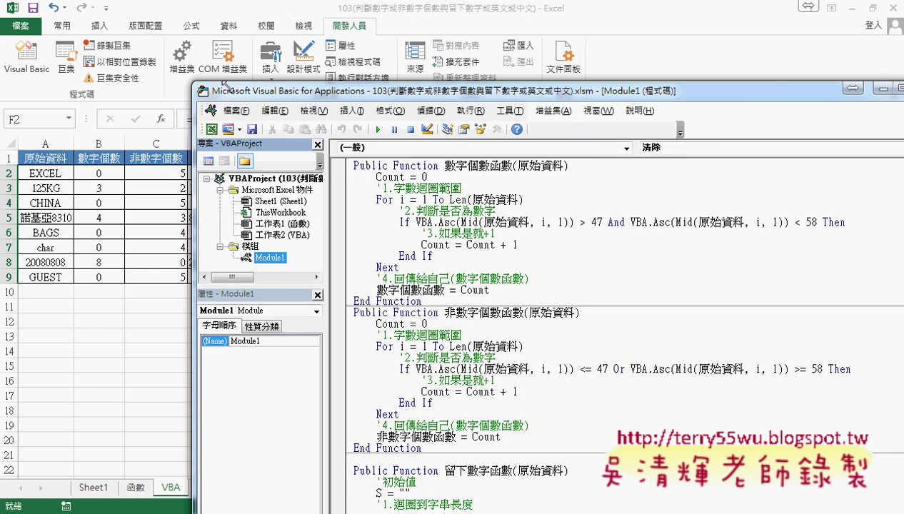
drag(360, 104, 242, 32)
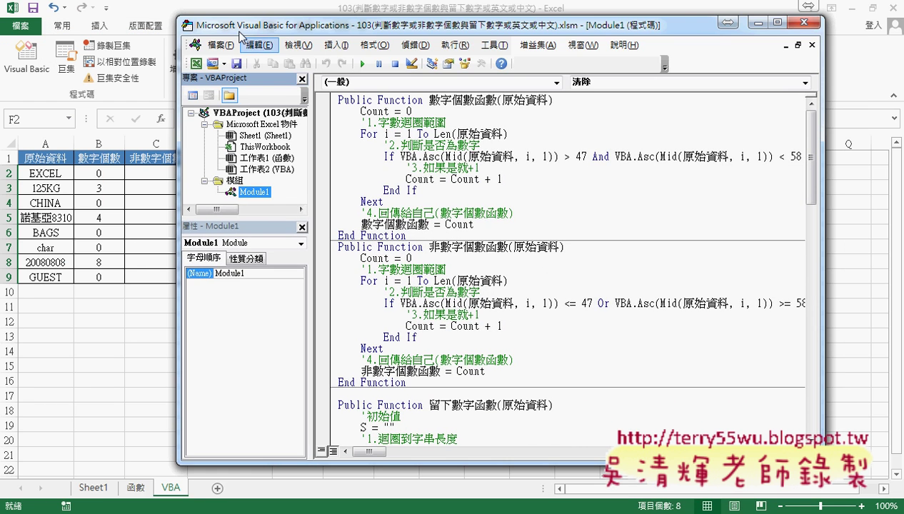
Open Insert > Procedure, choose Function, cancel, and select the digit-counting function's body.
click(376, 47)
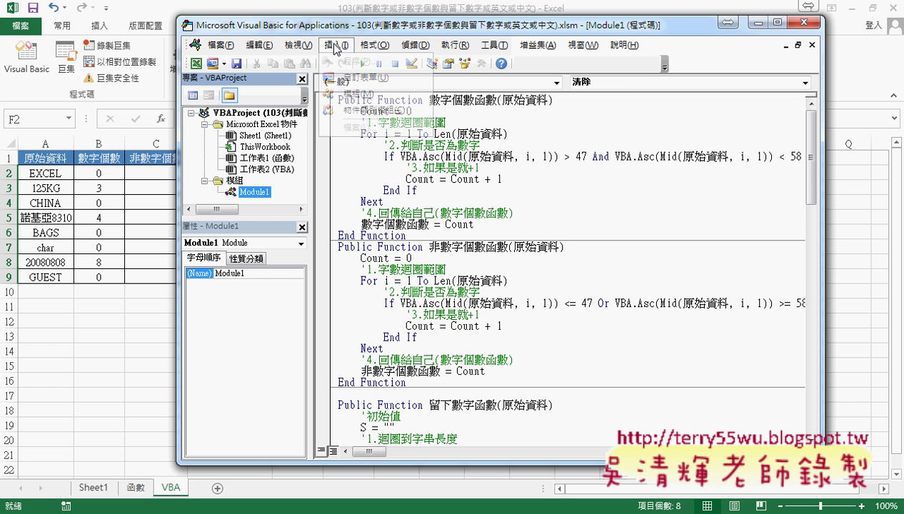
click(337, 47)
click(338, 46)
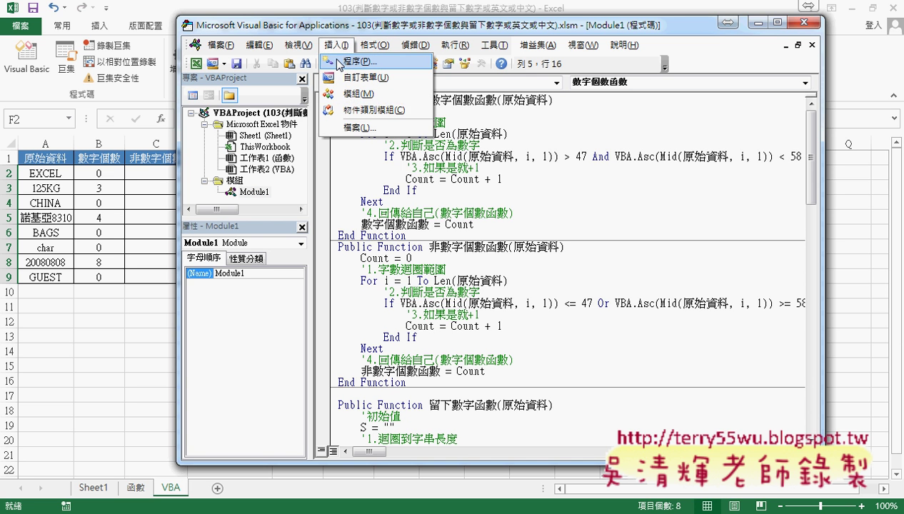
click(338, 63)
click(386, 187)
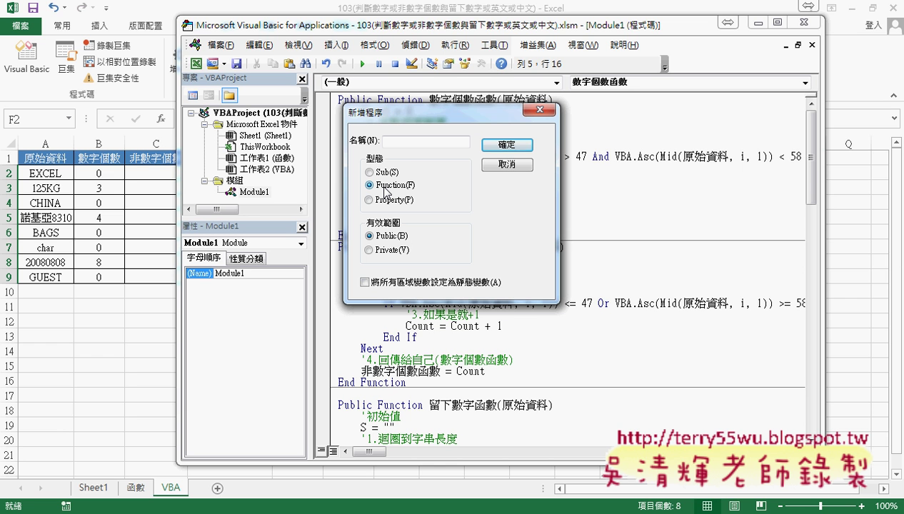
click(522, 170)
mouse_move(475, 224)
mouse_down()
mouse_move(382, 190)
mouse_move(305, 114)
mouse_up()
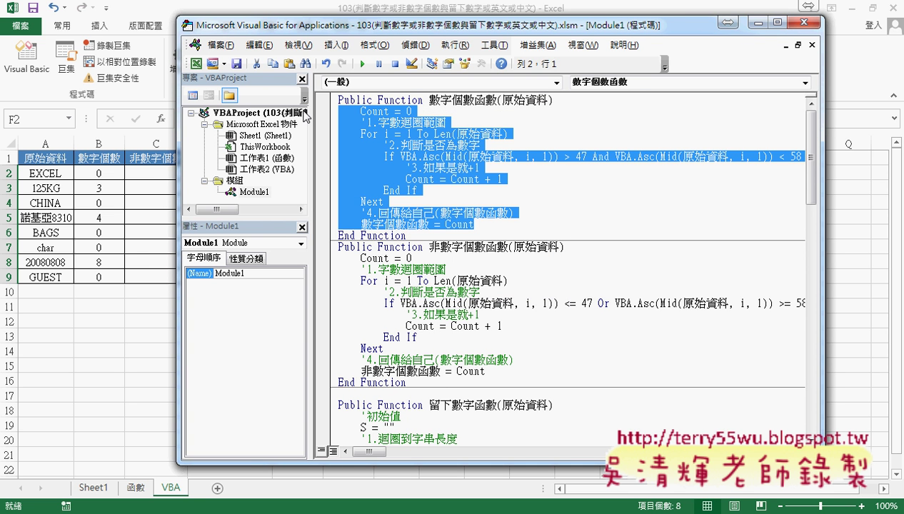
key(Delete)
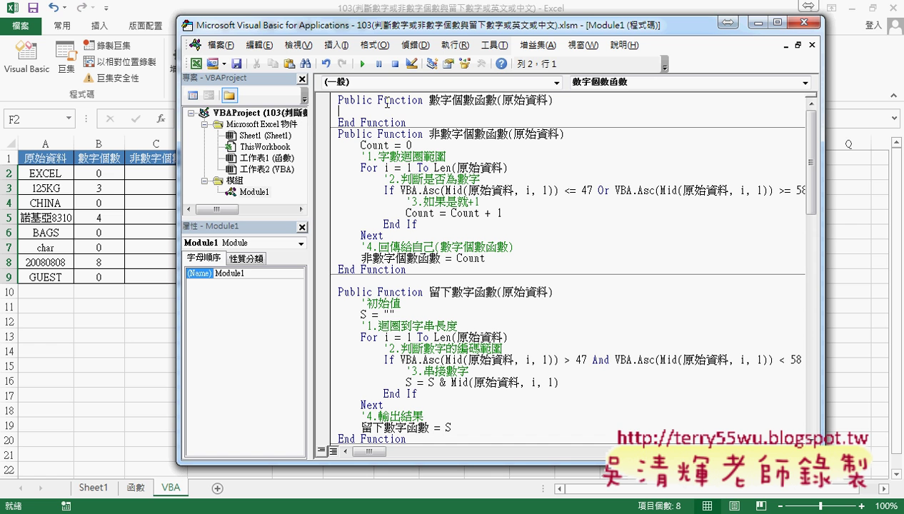
drag(429, 100, 551, 100)
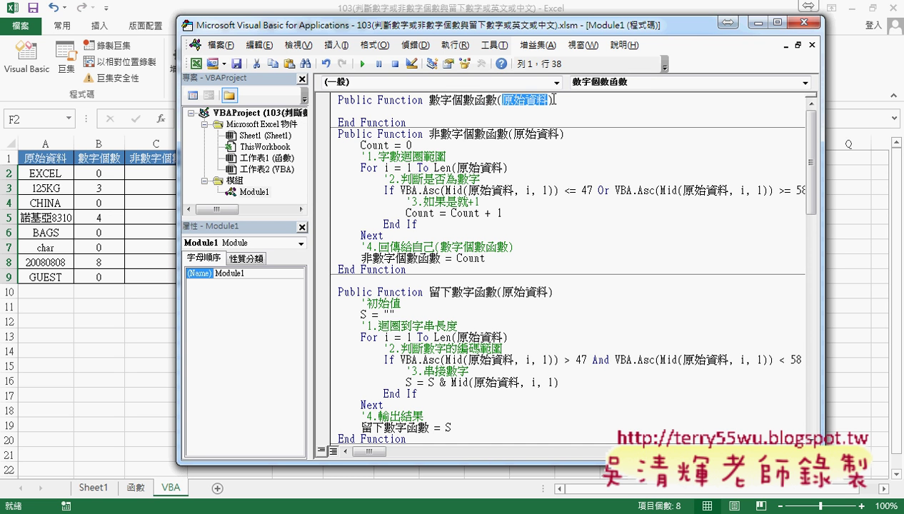
key(Delete)
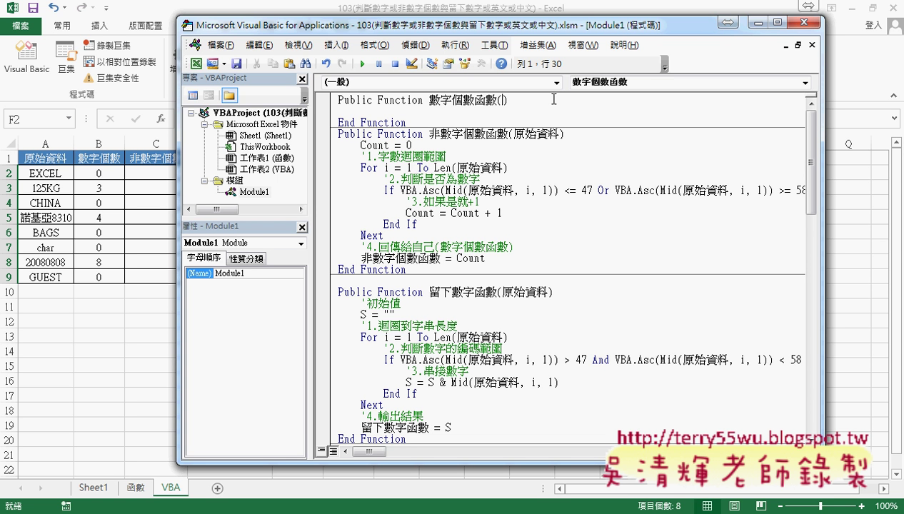
key(ctrl+z)
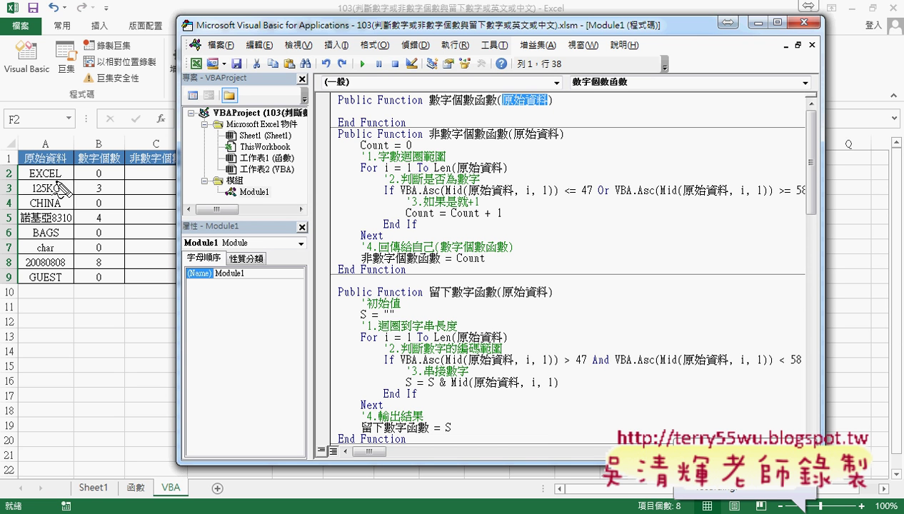
mouse_move(63, 184)
mouse_down()
mouse_move(227, 84)
mouse_move(546, 108)
mouse_up()
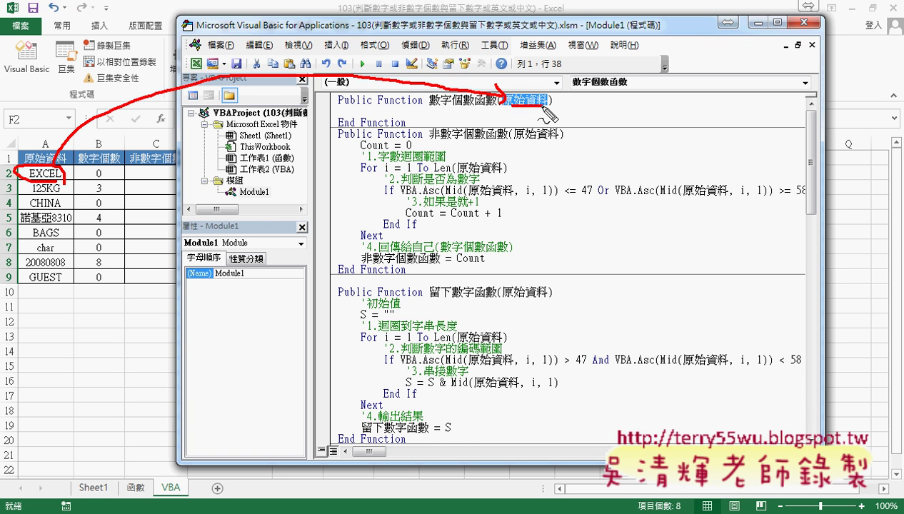
key(Escape)
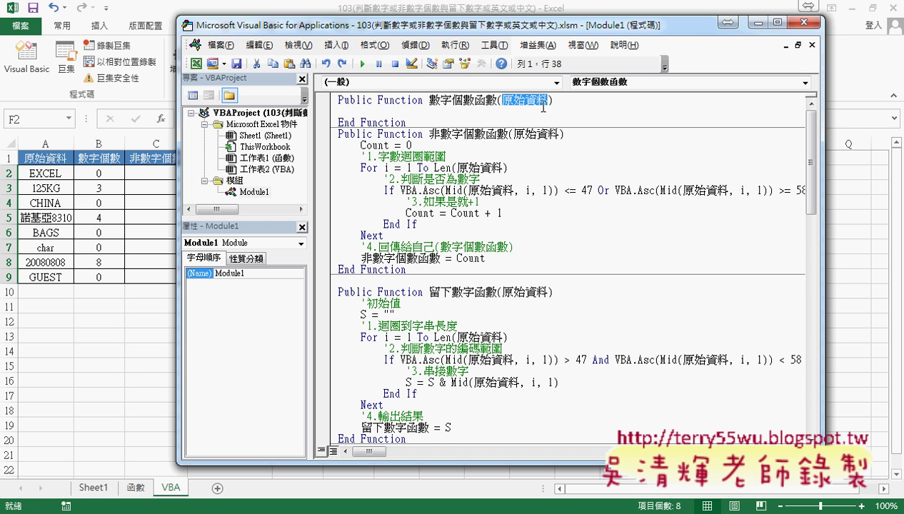
key(ctrl+z)
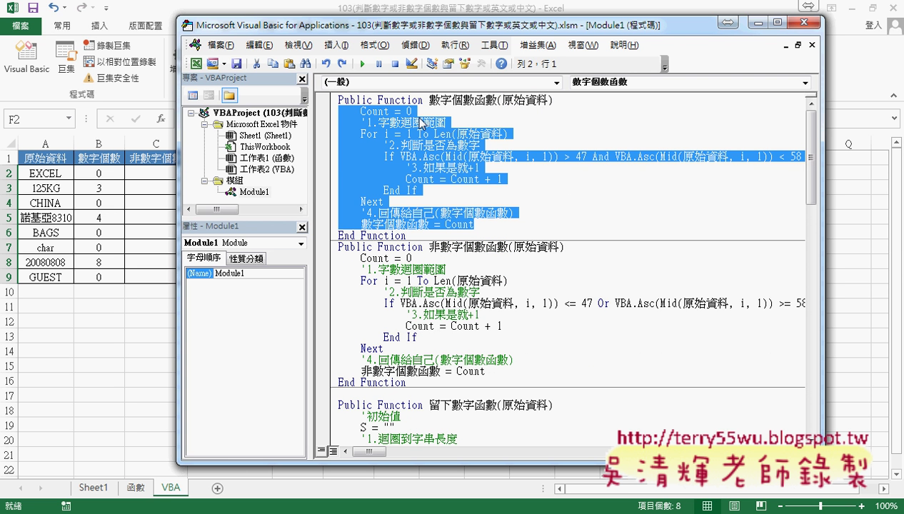
Highlight the Count variable, its = 0 start, the 原始資料 parameter and the For i counter.
key(Left)
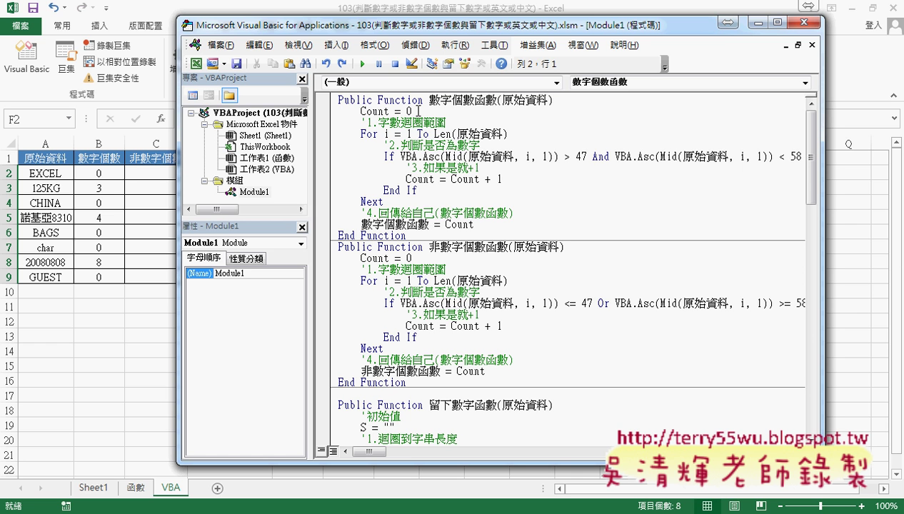
drag(361, 112, 390, 112)
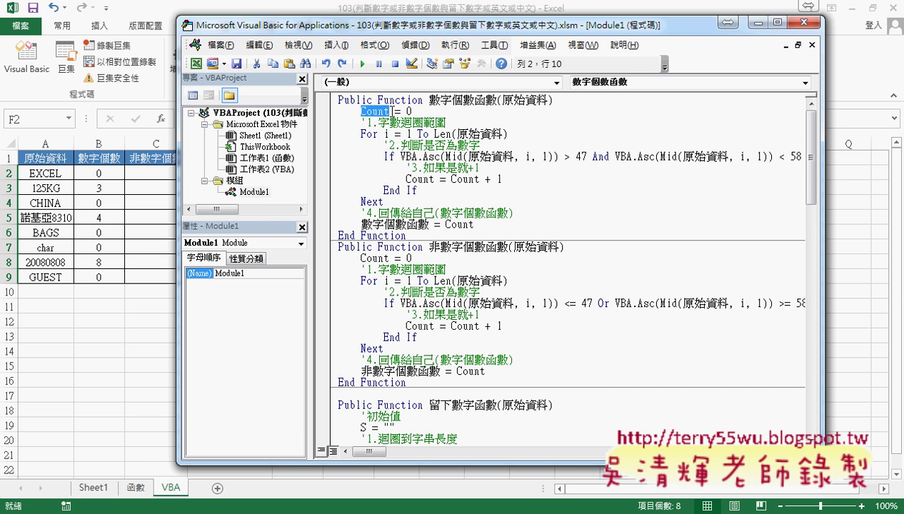
drag(390, 111, 413, 112)
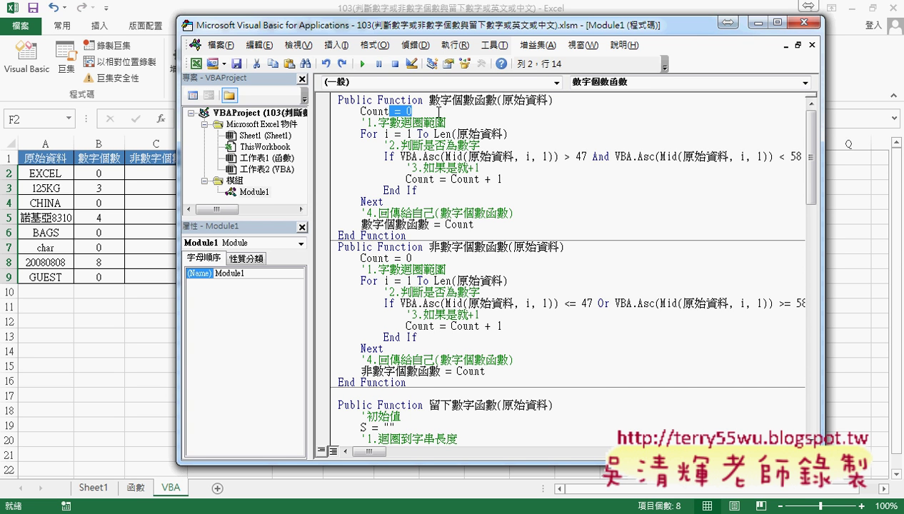
drag(503, 100, 547, 101)
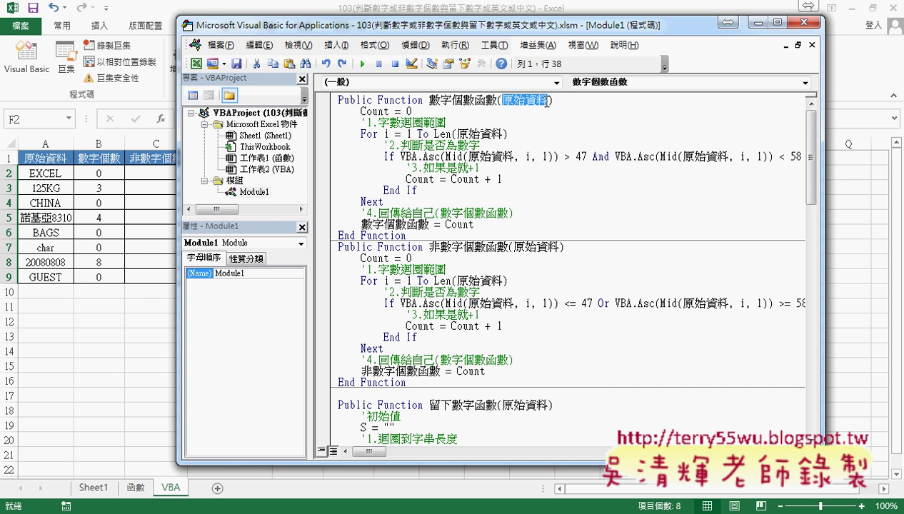
drag(361, 134, 413, 134)
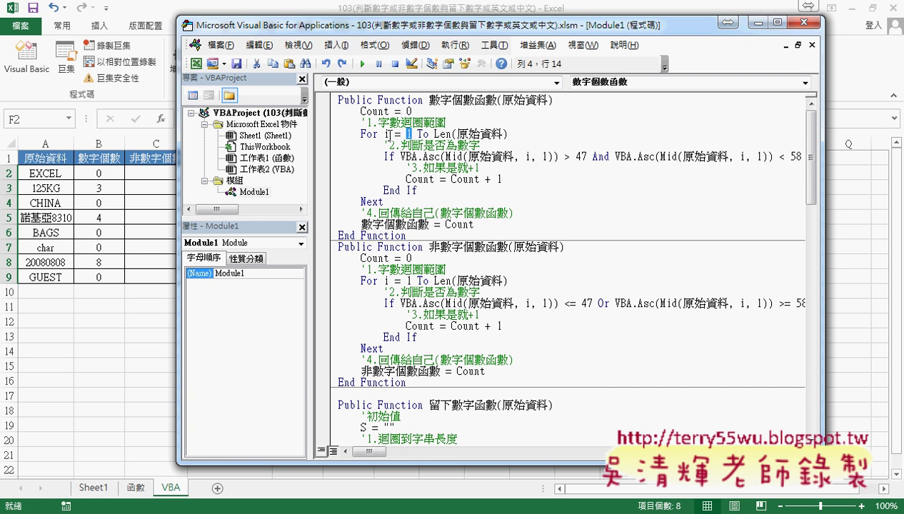
Highlight the Len(原始資料) call that sets where the loop ends.
click(430, 134)
click(451, 134)
drag(458, 134, 502, 136)
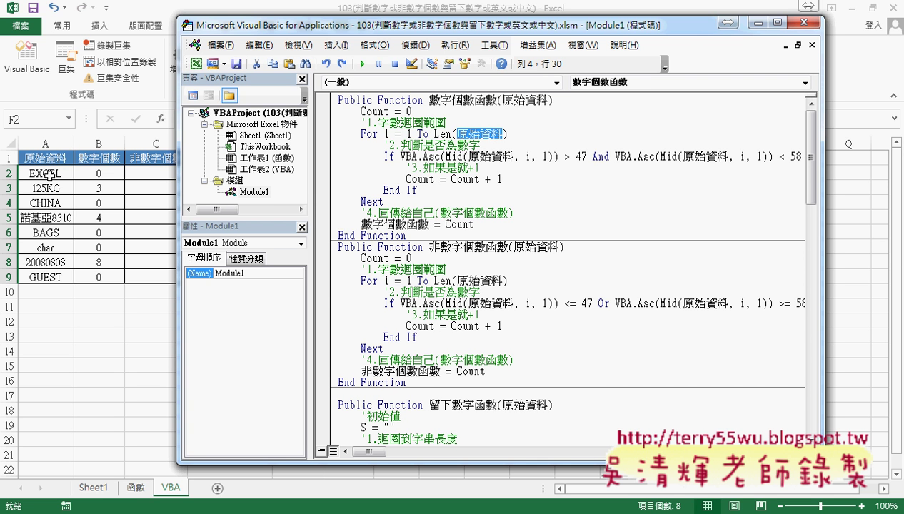
drag(435, 134, 451, 134)
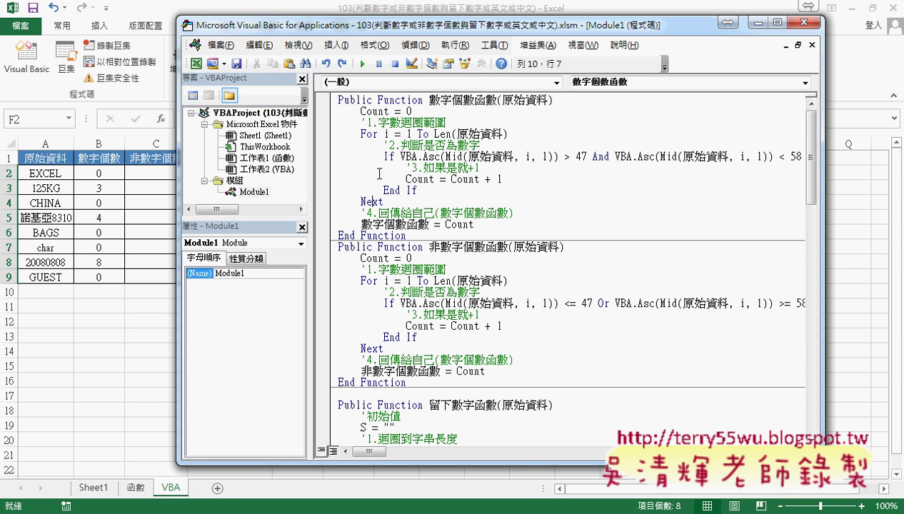
Point out the Next line, then widen and shift the editor so full If lines show.
click(366, 202)
click(366, 122)
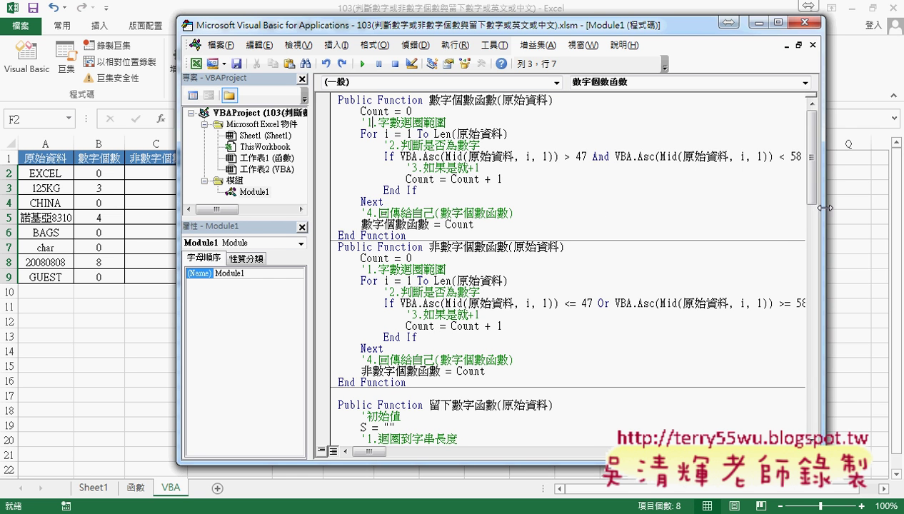
drag(822, 207, 886, 200)
drag(576, 33, 517, 38)
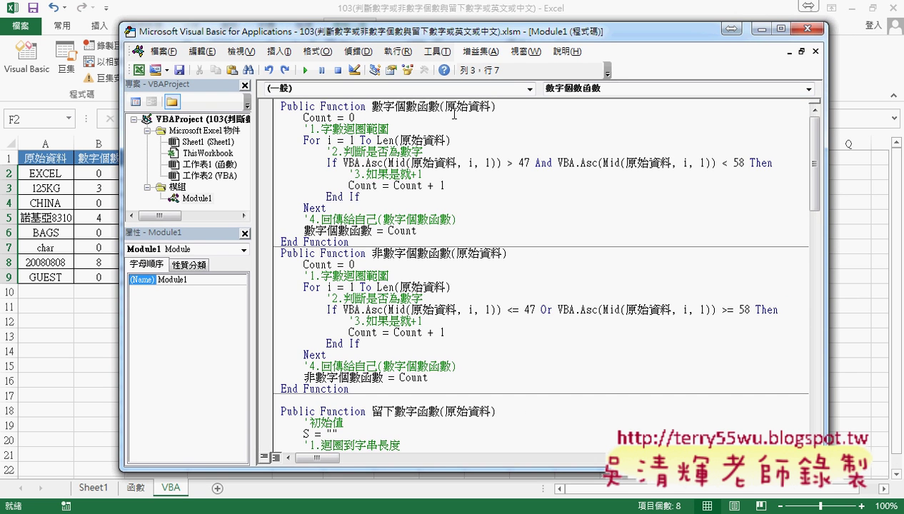
double_click(331, 163)
double_click(392, 163)
drag(392, 163, 498, 163)
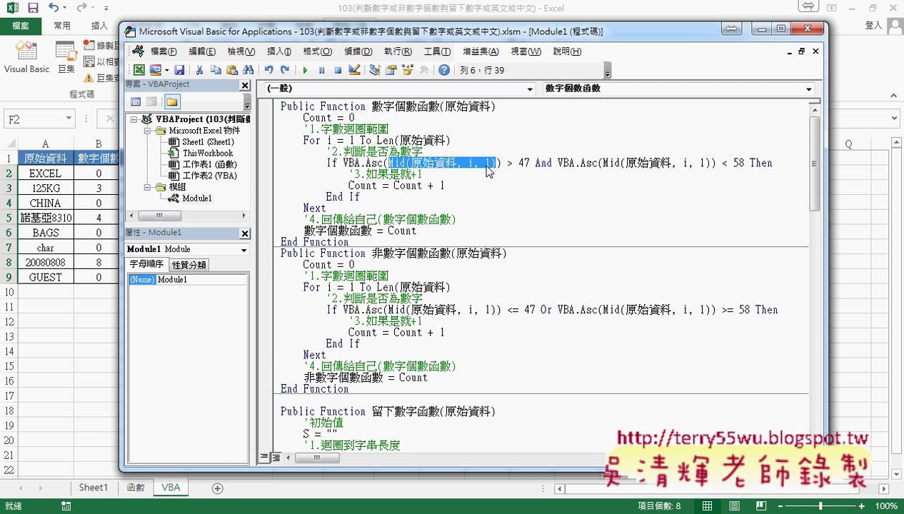
drag(501, 163, 368, 163)
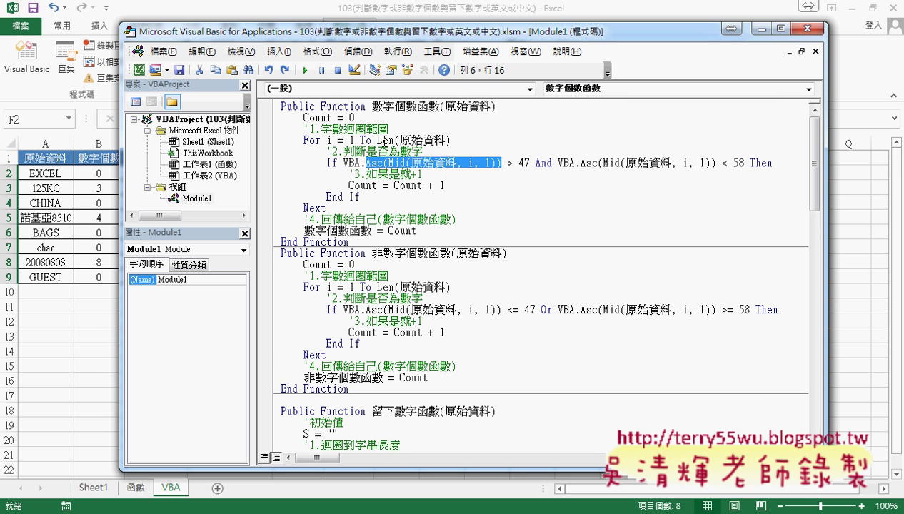
double_click(385, 140)
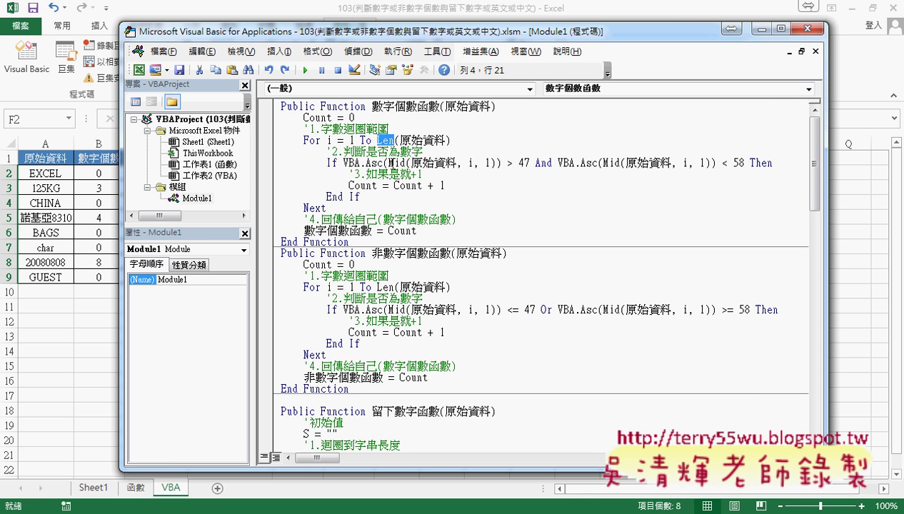
double_click(394, 163)
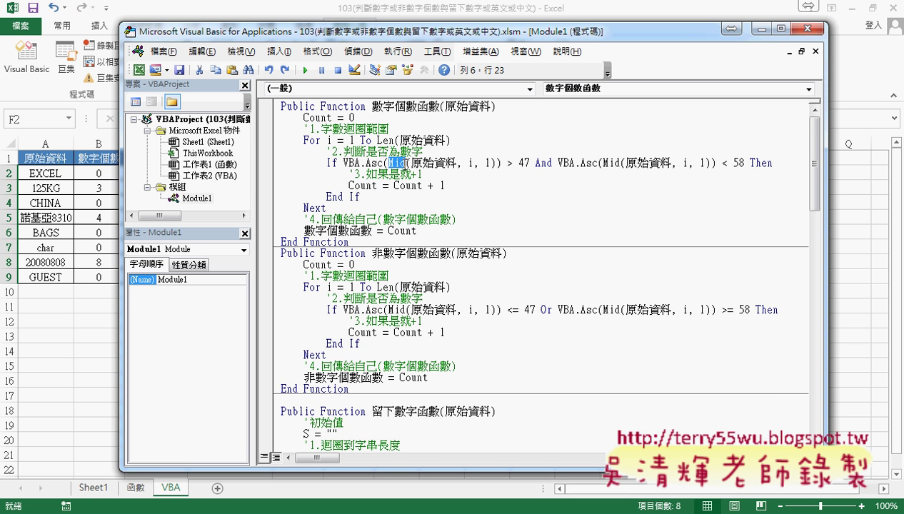
double_click(373, 163)
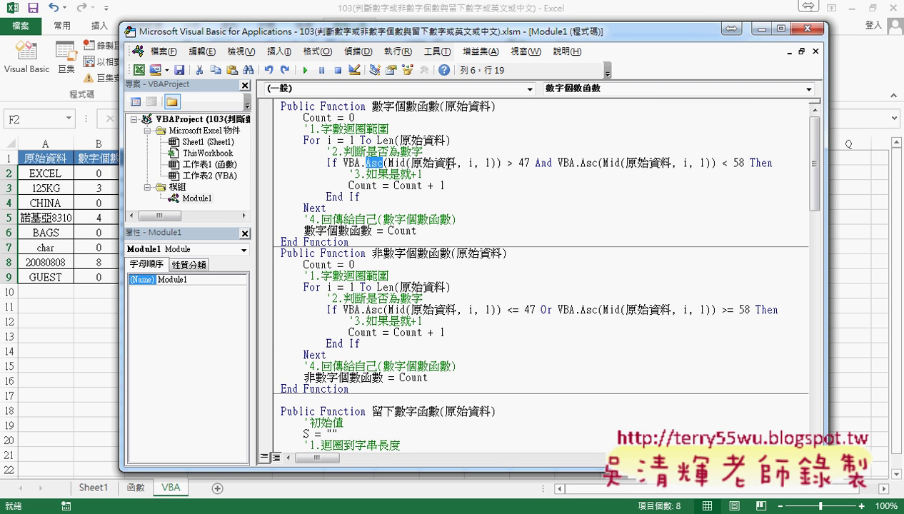
click(397, 162)
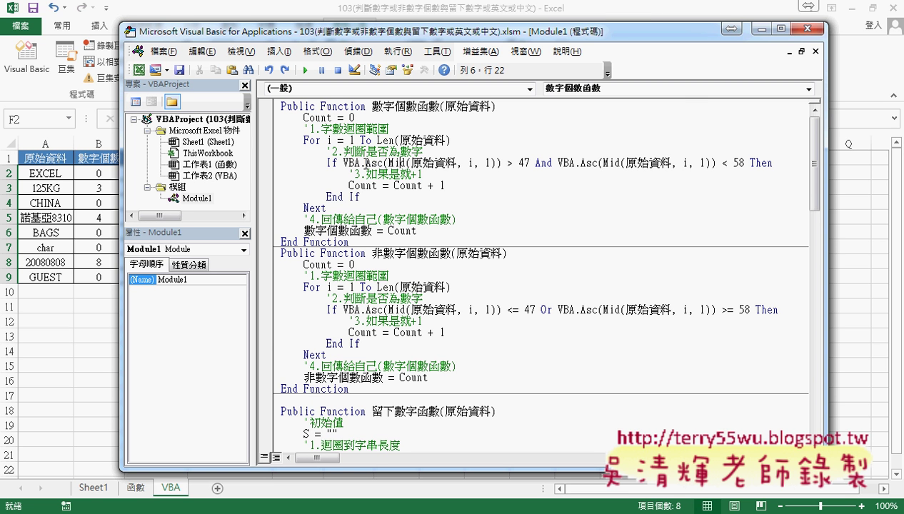
drag(366, 163, 343, 162)
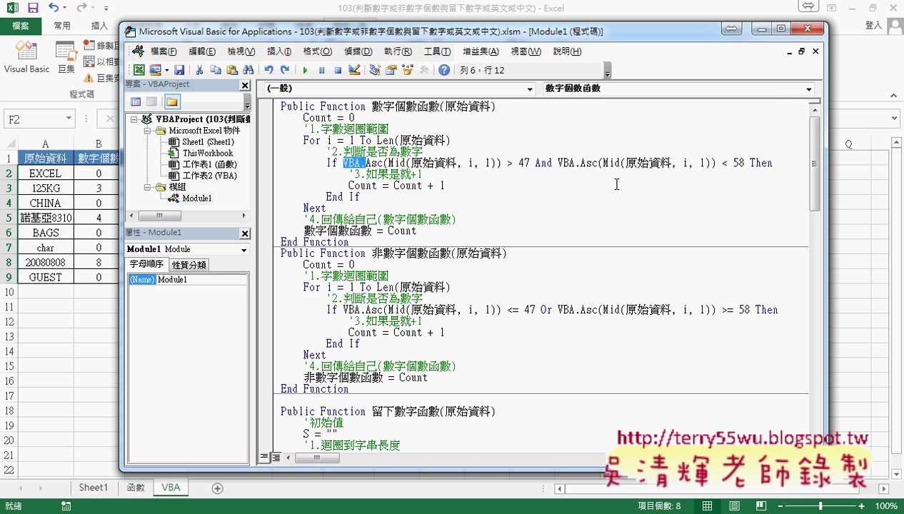
Prefix the first Asc in the If line with lowercase vba., removing the extra space.
key(Delete)
key(Left)
key(Left)
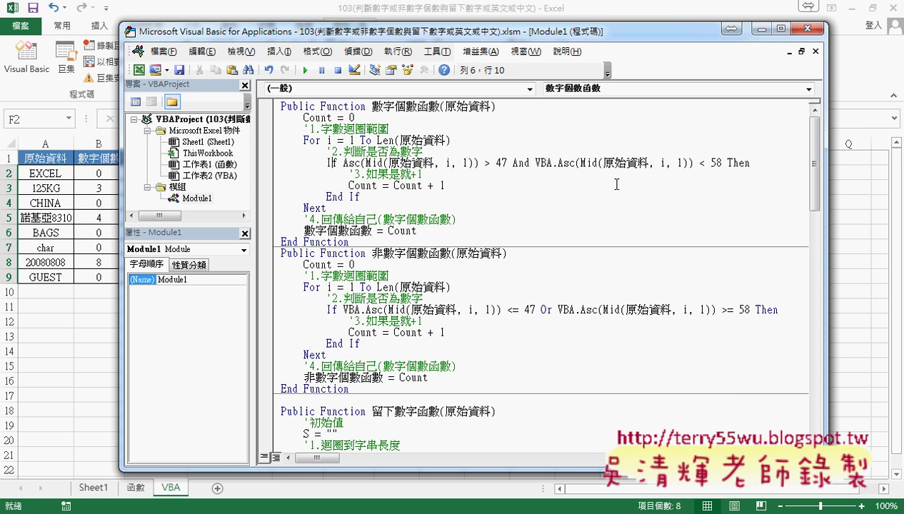
key(Right)
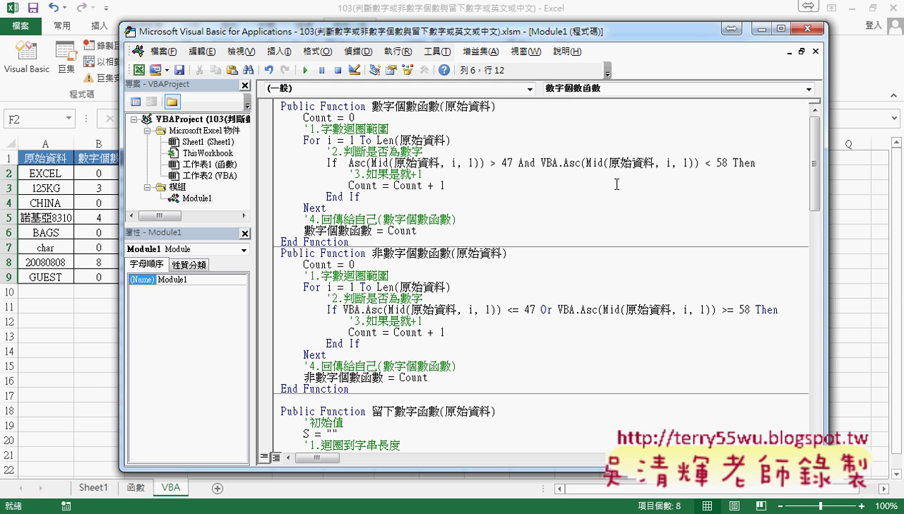
text(vba)
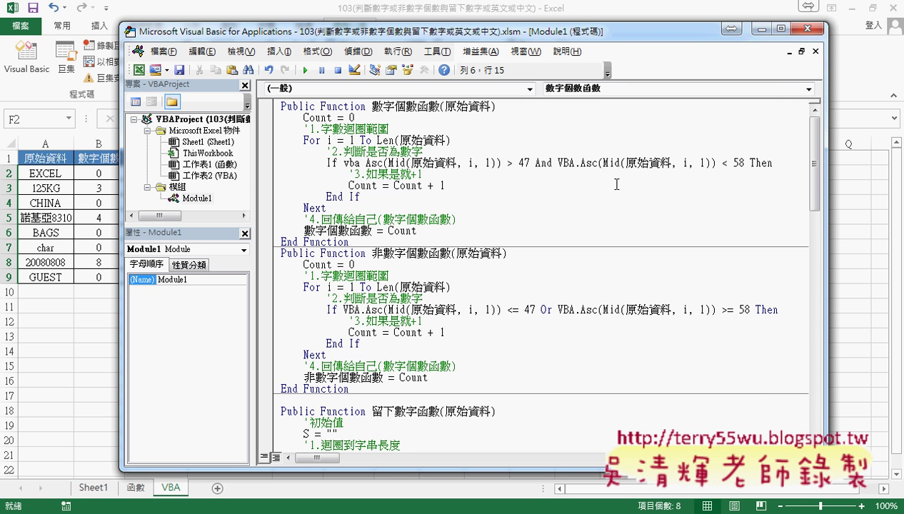
text(.)
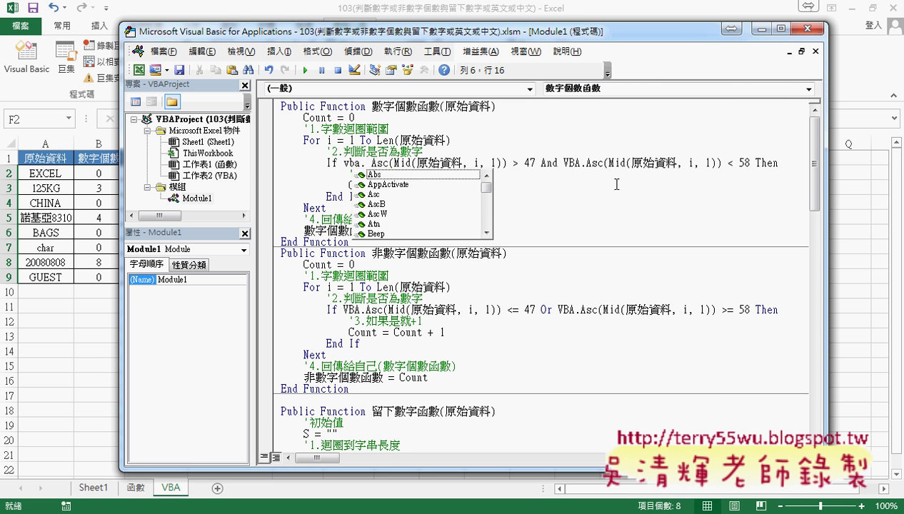
key(Down)
key(Down)
key(Down)
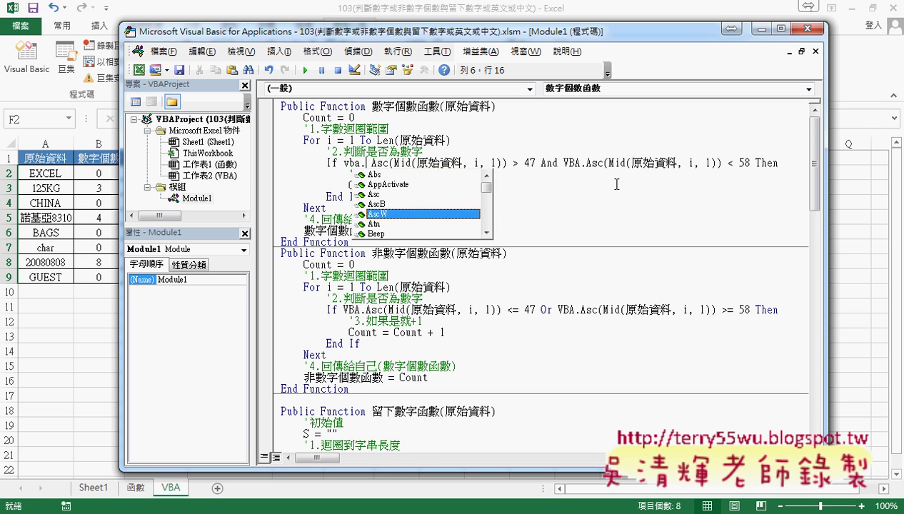
key(Down)
key(Down)
key(Up)
key(Up)
key(Up)
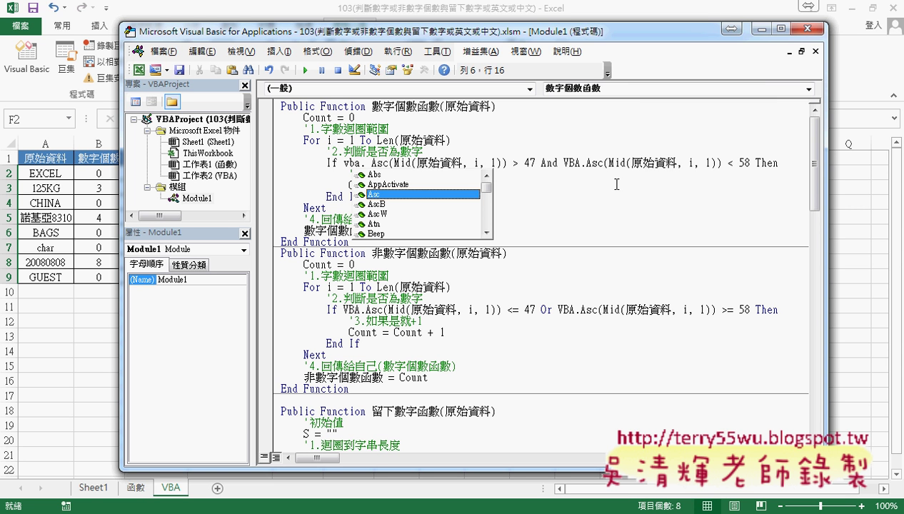
key(Delete)
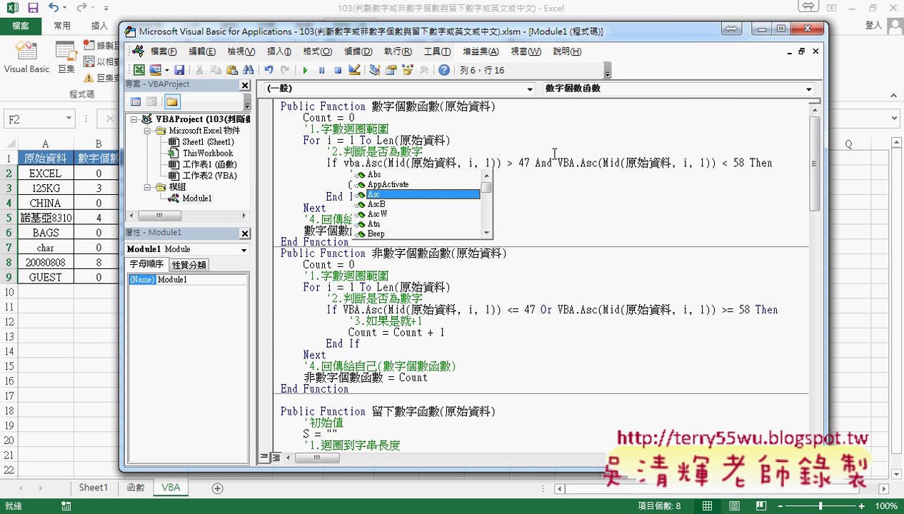
drag(530, 163, 345, 165)
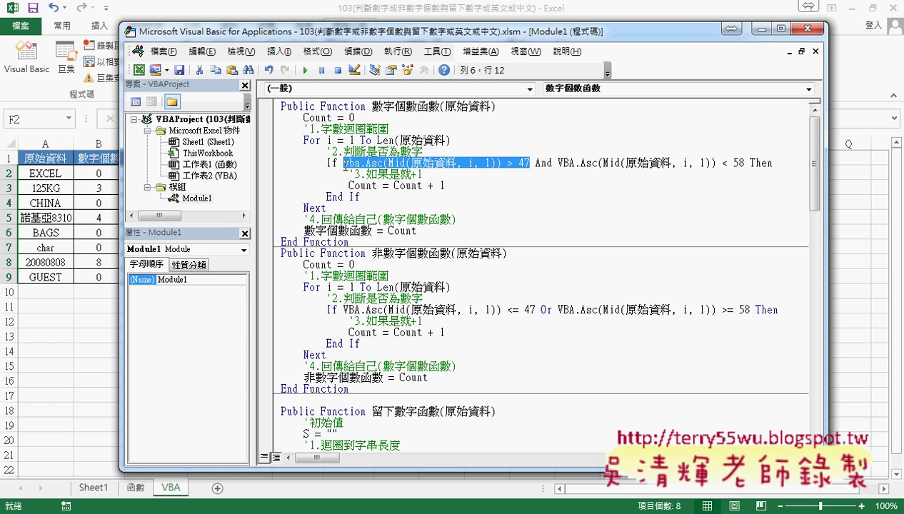
Highlight And and the whole '> 47 And < 58' condition, then bring up the Google Doc.
click(548, 163)
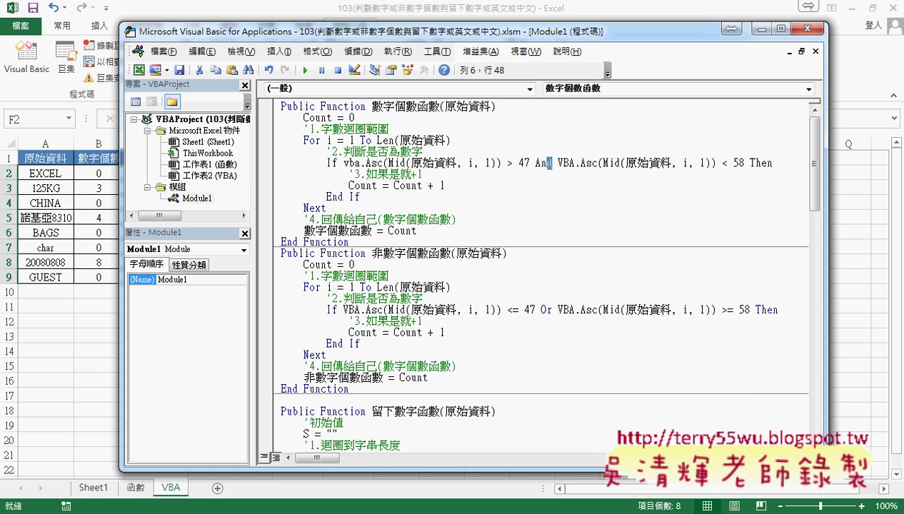
double_click(539, 163)
drag(745, 163, 346, 168)
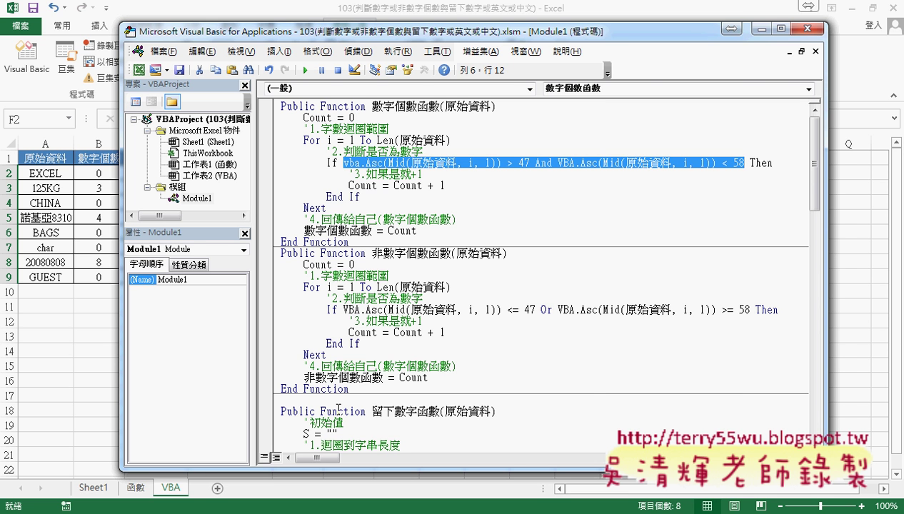
click(178, 511)
Scroll to the ASCII table and underline codes 47 and 57 bounding the digits.
scroll(487, 349, up, 5)
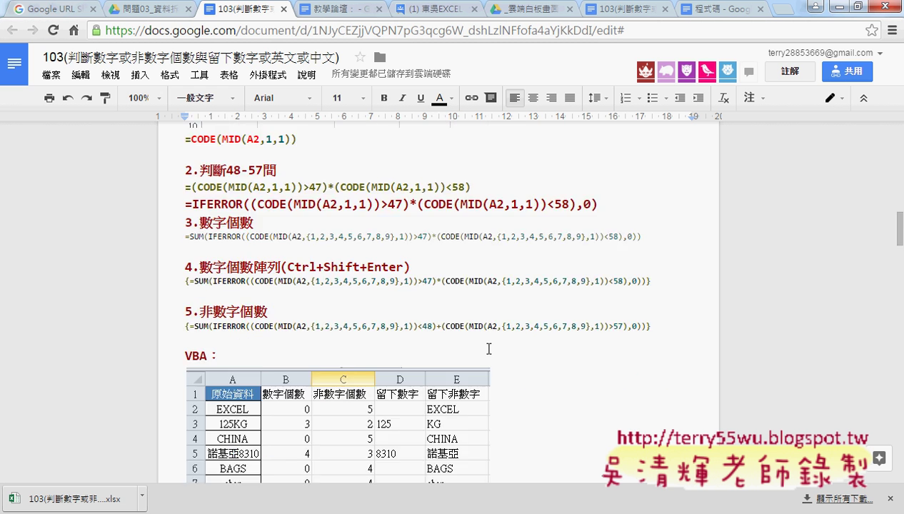
scroll(486, 350, up, 5)
scroll(487, 349, up, 5)
scroll(488, 349, up, 3)
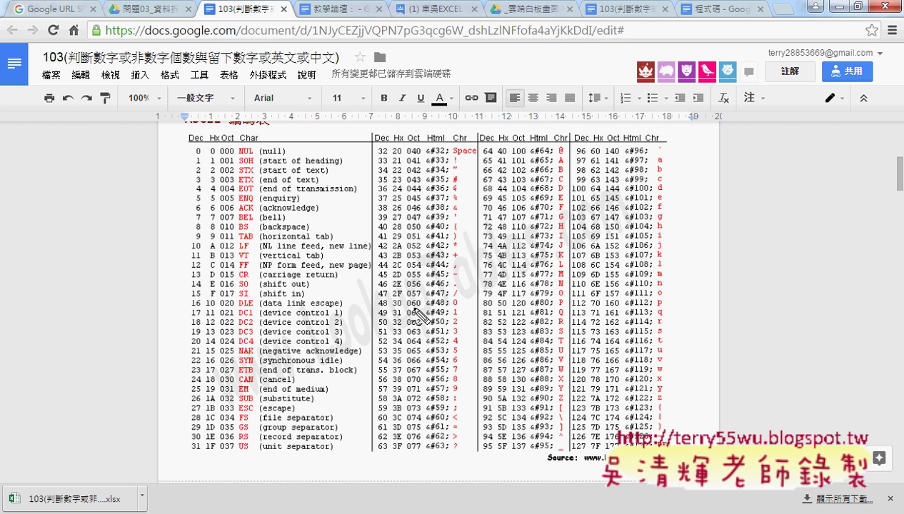
drag(365, 298, 460, 301)
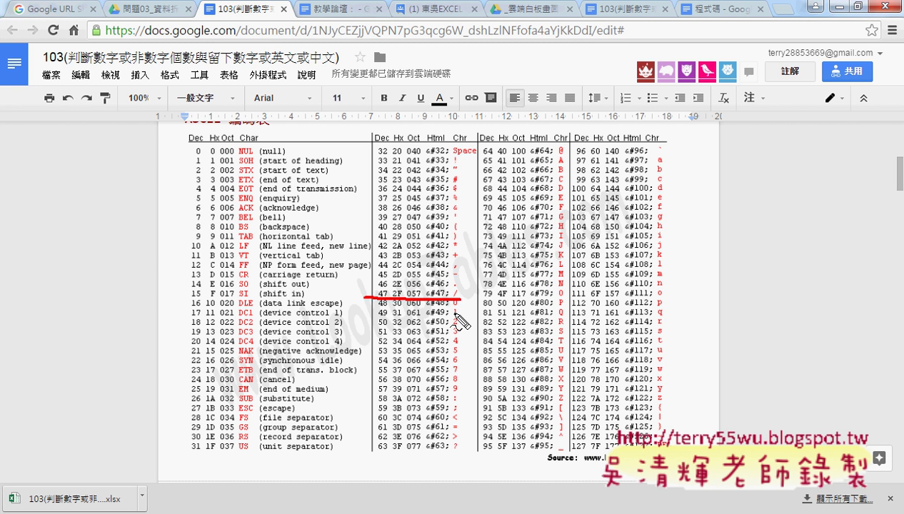
drag(376, 395, 467, 395)
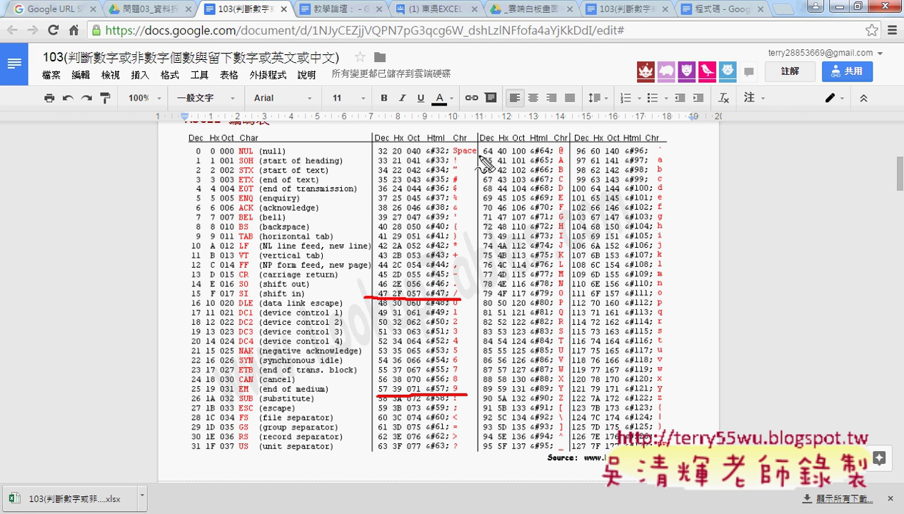
Underline codes 64, 90, 96 and 122 for the letter ranges, clear the marks, return to VBA.
drag(479, 153, 572, 153)
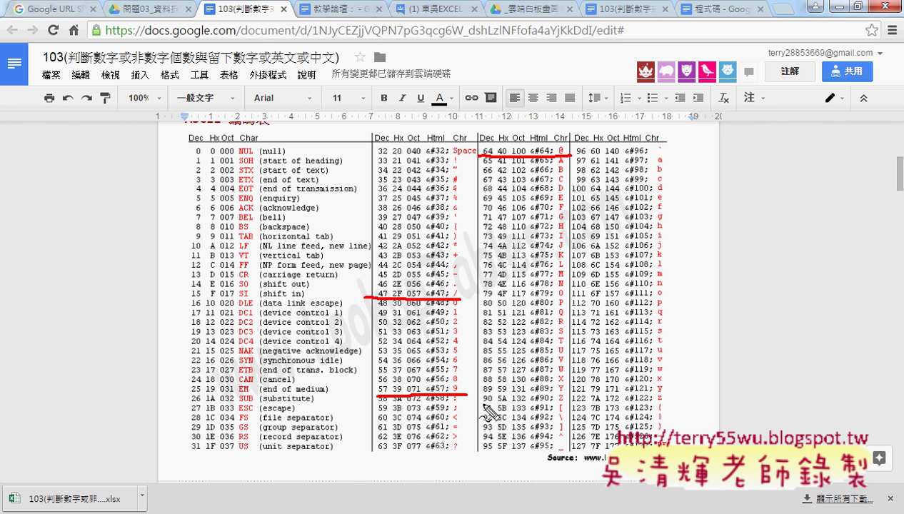
drag(481, 403, 566, 403)
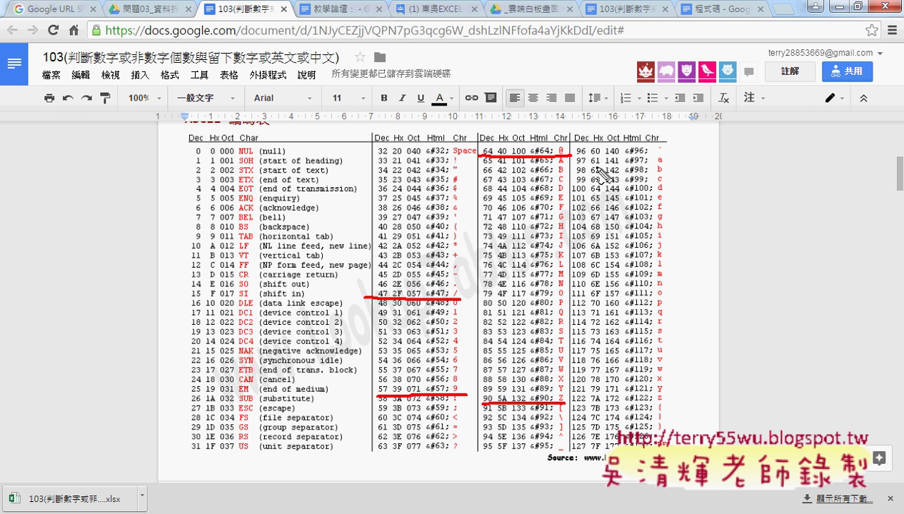
drag(577, 152, 687, 153)
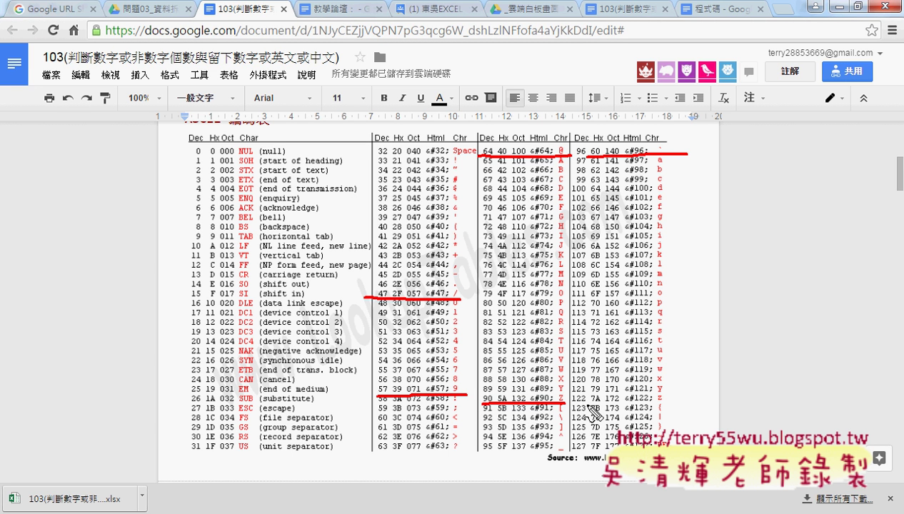
drag(577, 403, 683, 402)
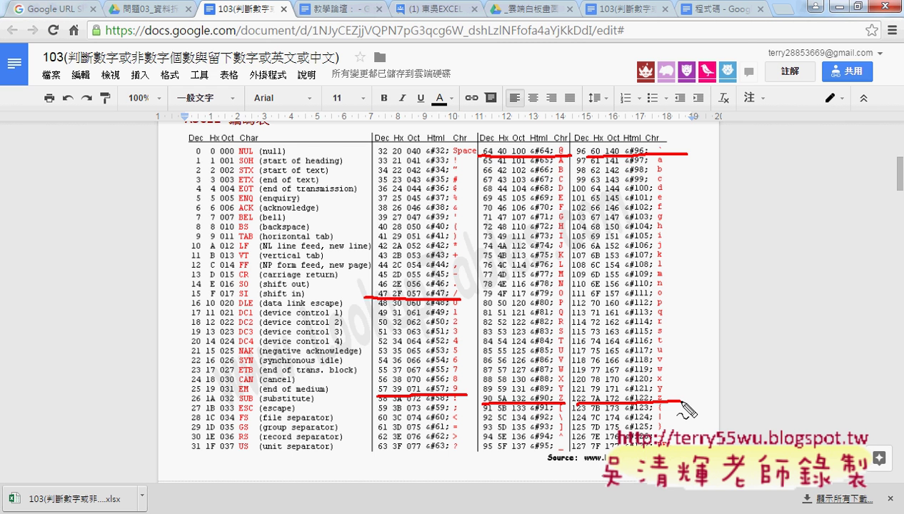
key(Escape)
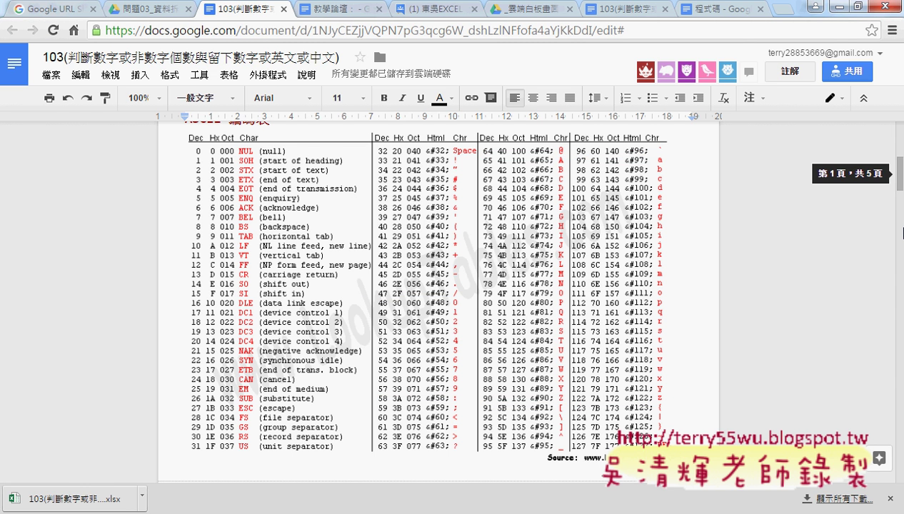
key(alt+Tab)
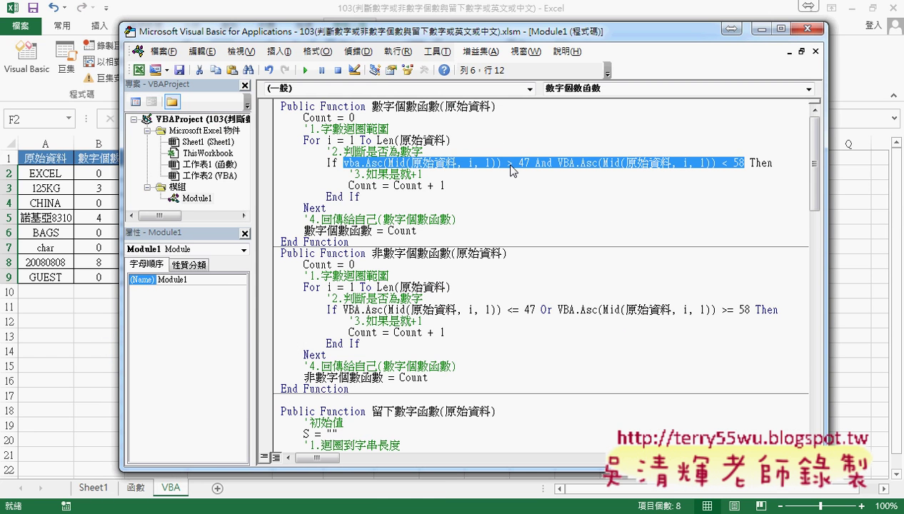
Deselect the If condition and select the Count + 1 expression.
click(423, 185)
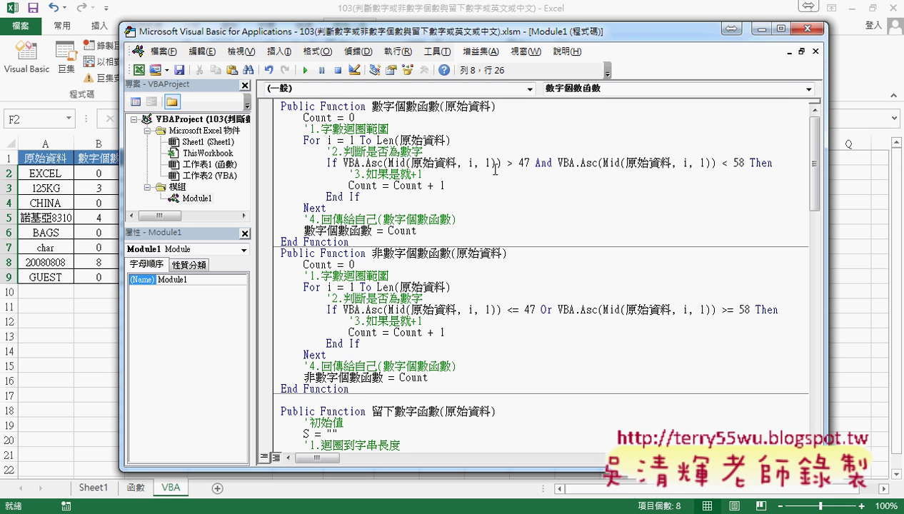
drag(446, 186, 394, 186)
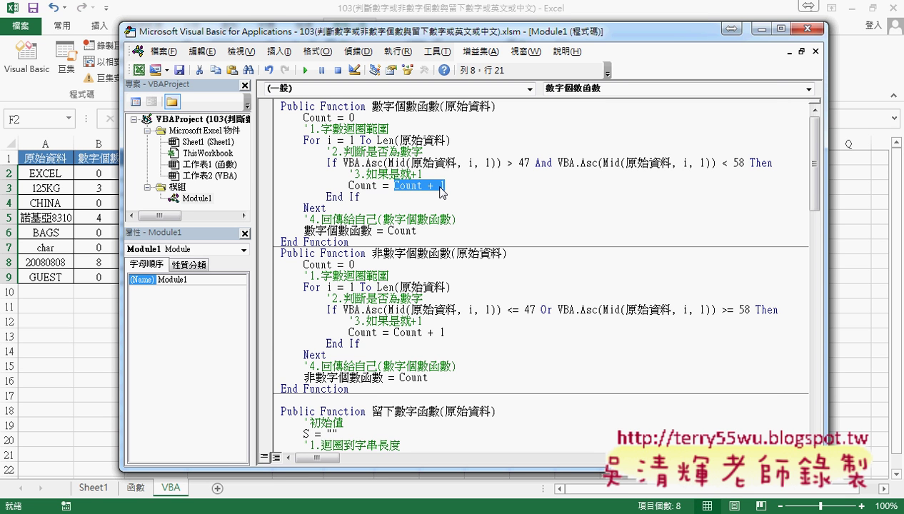
mouse_move(440, 188)
mouse_down()
mouse_move(373, 187)
mouse_move(450, 196)
mouse_up()
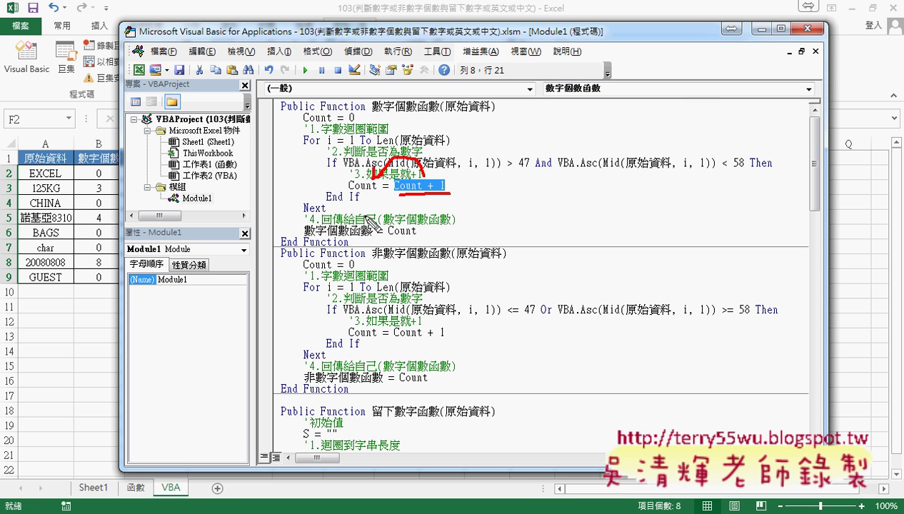
Sketch the Next-to-For loop and Count returning to the function name, then show the worksheet.
drag(304, 210, 306, 142)
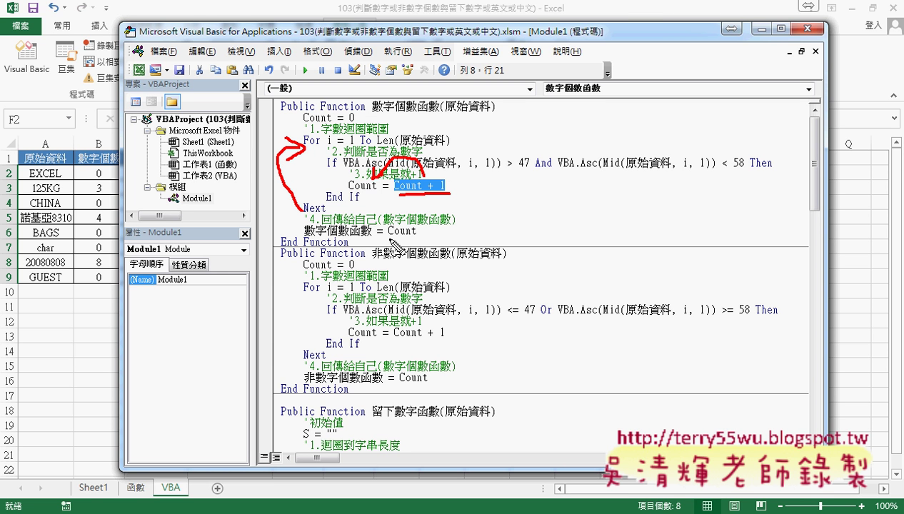
drag(390, 240, 416, 239)
drag(408, 222, 377, 230)
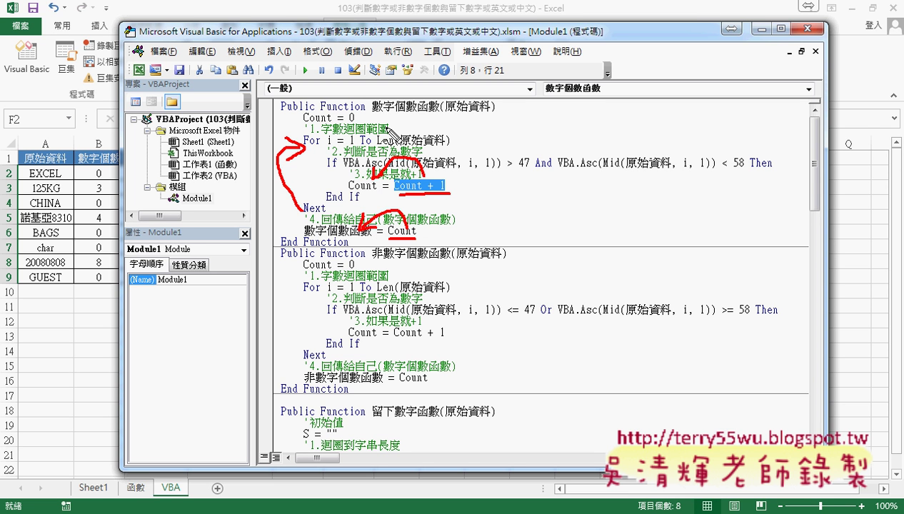
drag(378, 112, 436, 110)
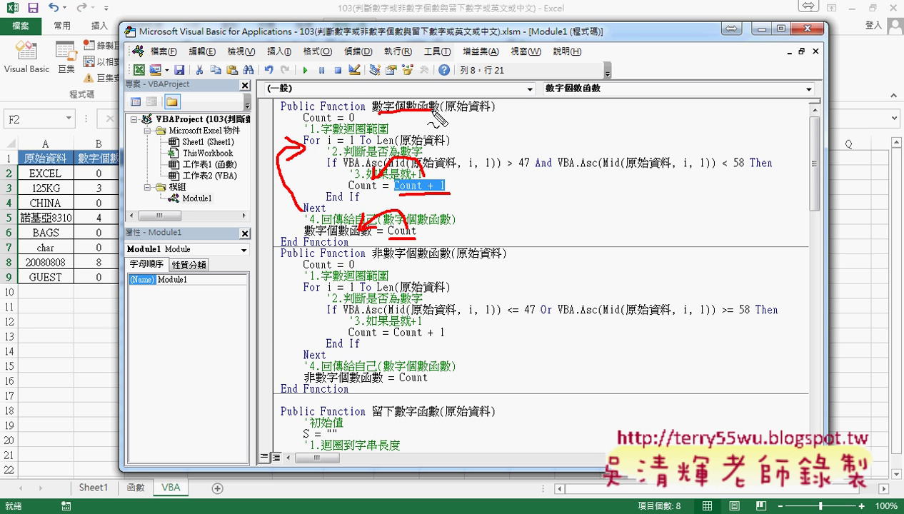
key(Escape)
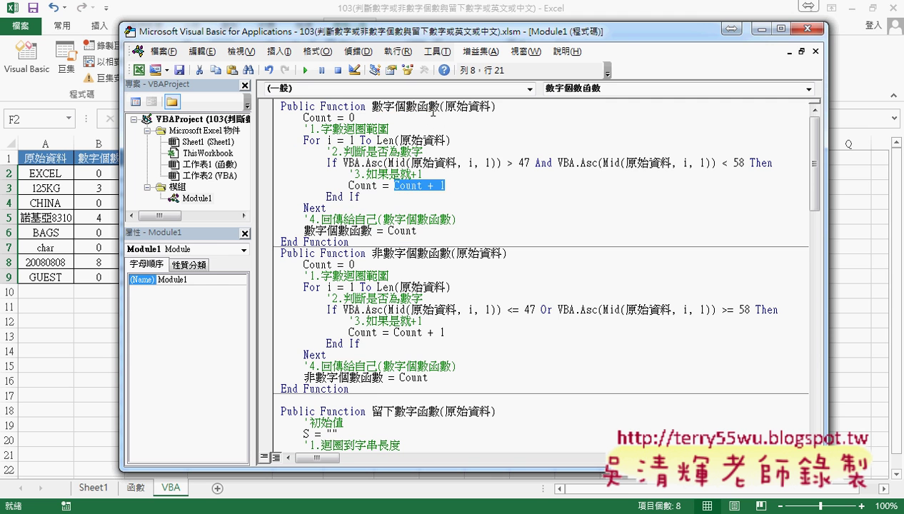
drag(229, 32, 293, 39)
click(106, 175)
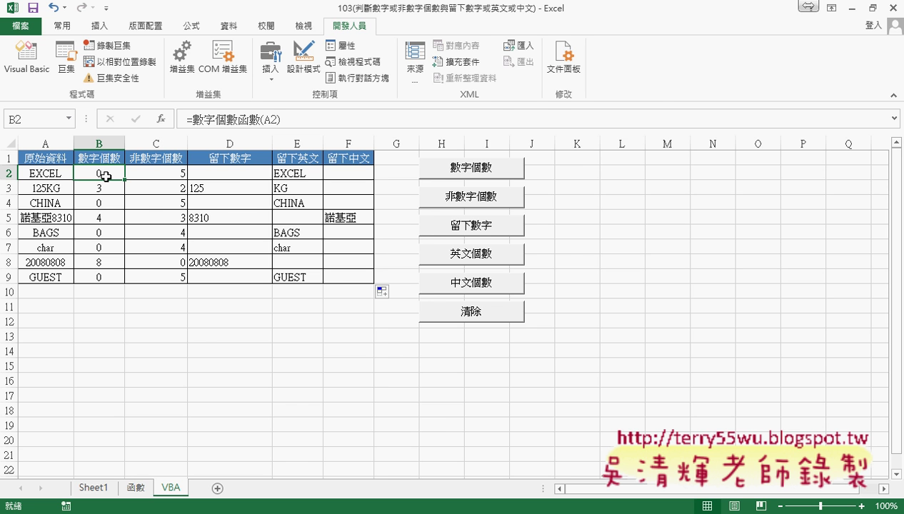
Back in the VBA editor, copy the whole 數字個數函數 function and select 非 in the next header.
click(207, 507)
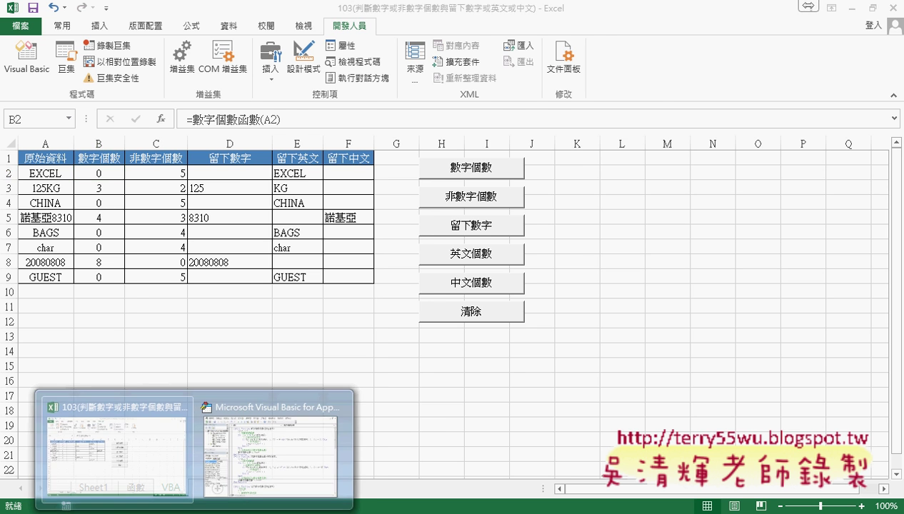
click(253, 477)
drag(417, 245, 339, 109)
right_click(456, 113)
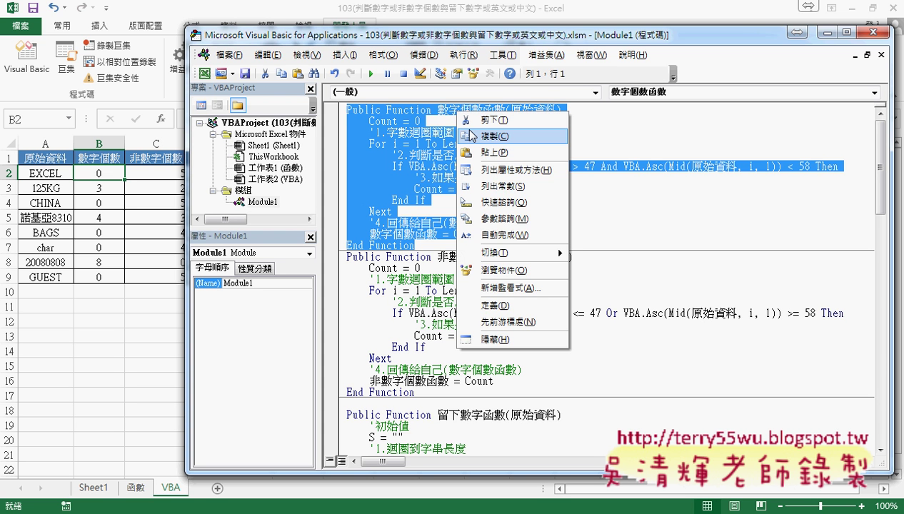
click(471, 136)
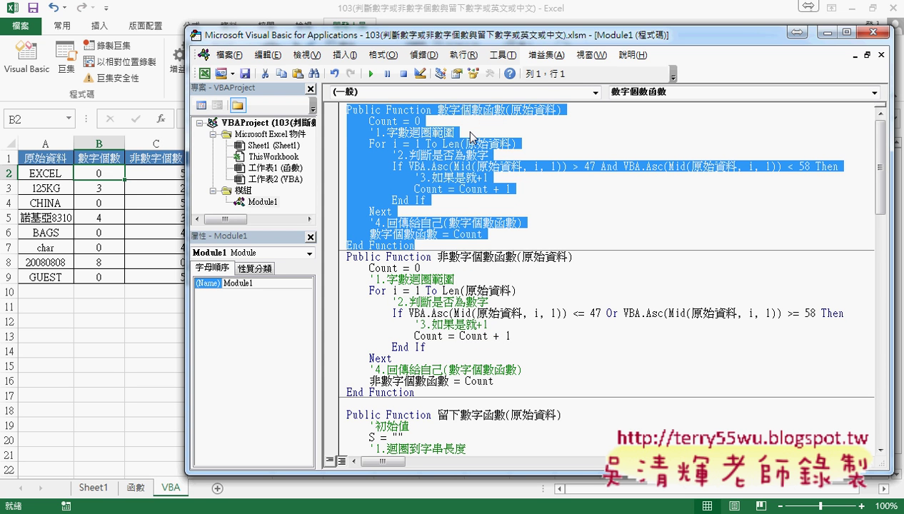
drag(448, 257, 437, 258)
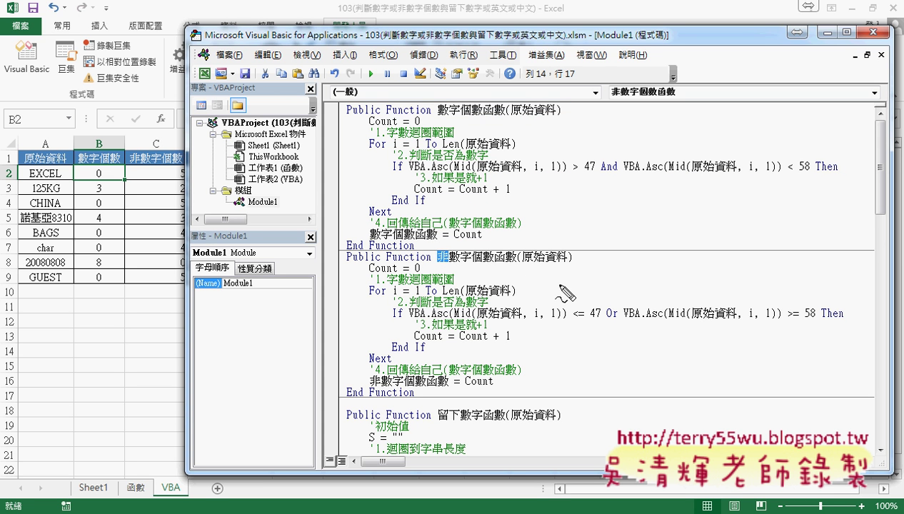
drag(446, 249, 439, 272)
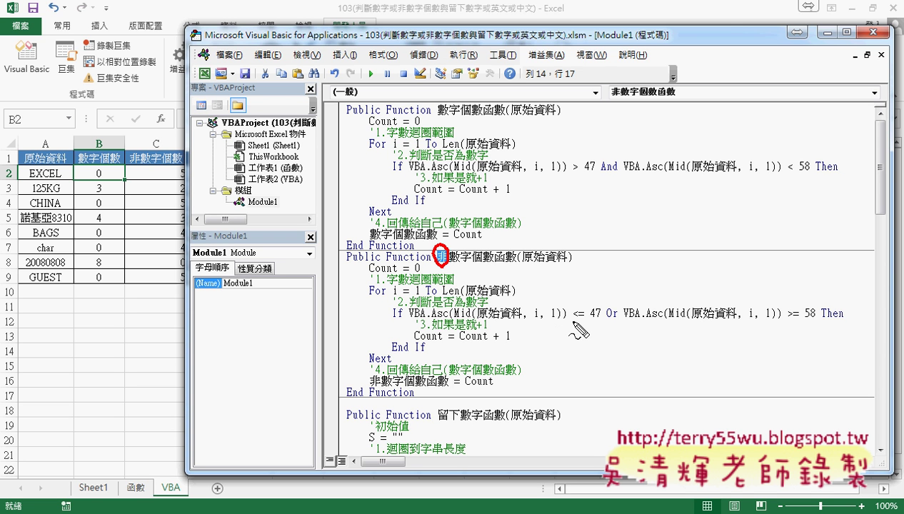
drag(608, 320, 619, 321)
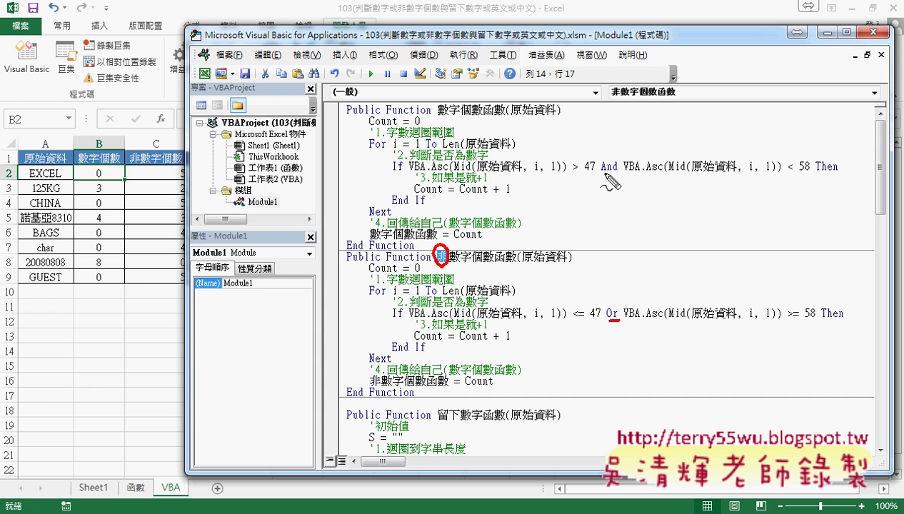
drag(601, 173, 618, 172)
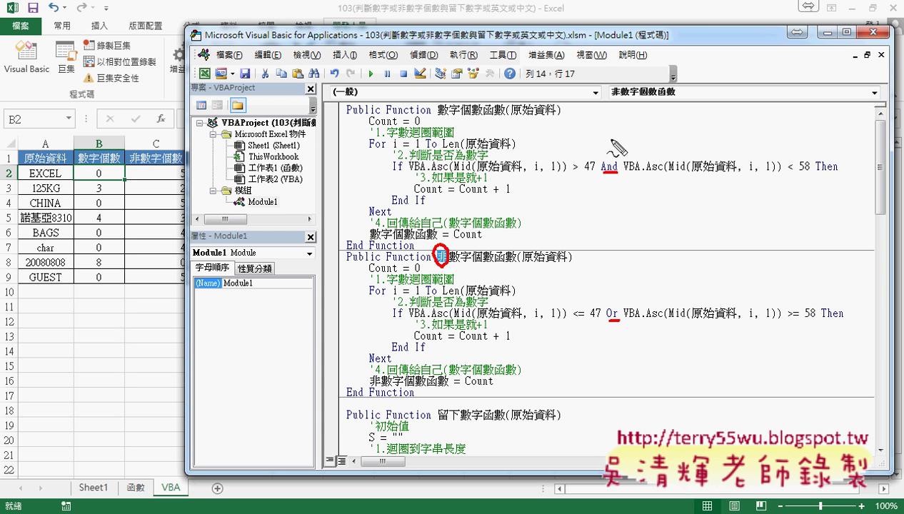
mouse_move(607, 142)
mouse_down()
mouse_move(618, 146)
mouse_move(607, 151)
mouse_up()
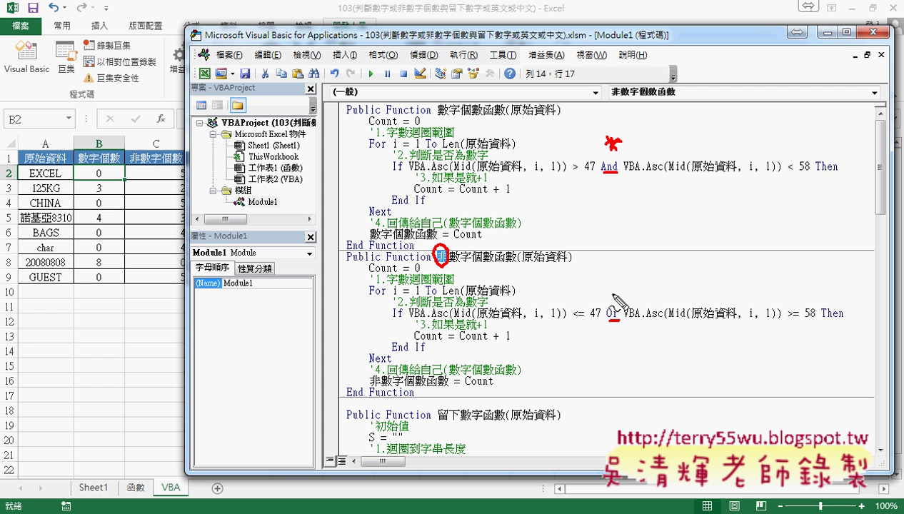
mouse_move(613, 280)
mouse_down()
mouse_move(613, 296)
mouse_move(620, 288)
mouse_up()
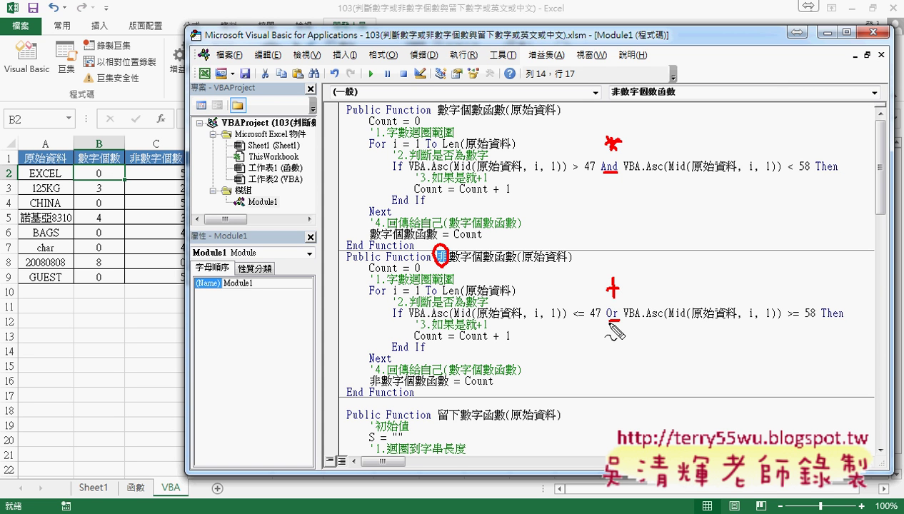
drag(786, 323, 812, 321)
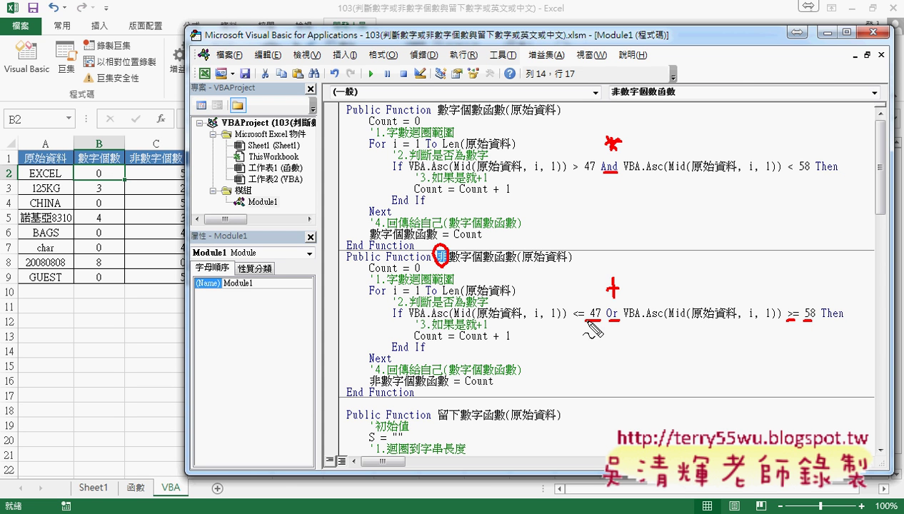
drag(602, 321, 574, 322)
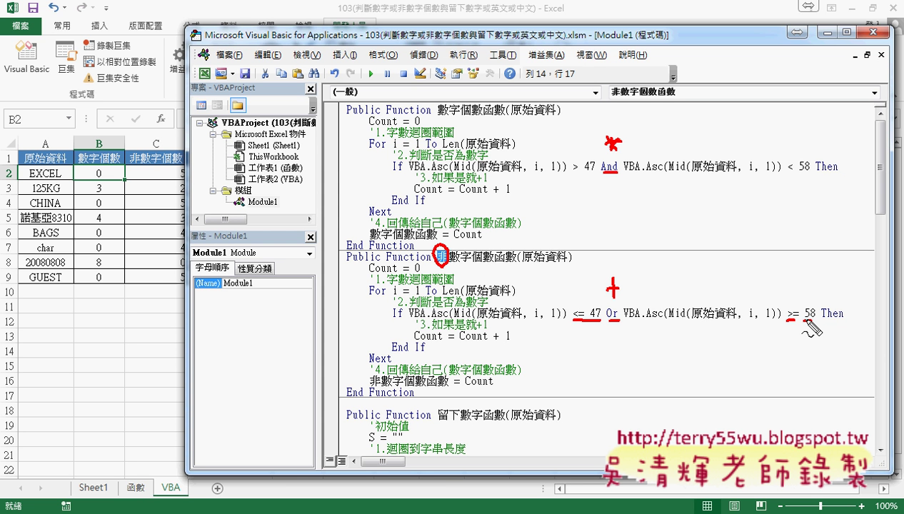
drag(470, 343, 518, 344)
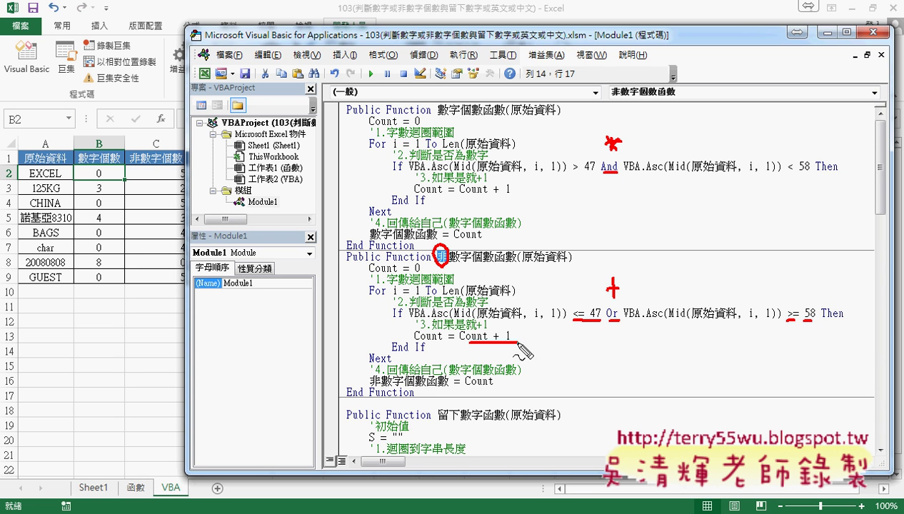
drag(370, 389, 380, 368)
mouse_move(487, 371)
mouse_down()
mouse_move(395, 372)
mouse_move(416, 372)
mouse_up()
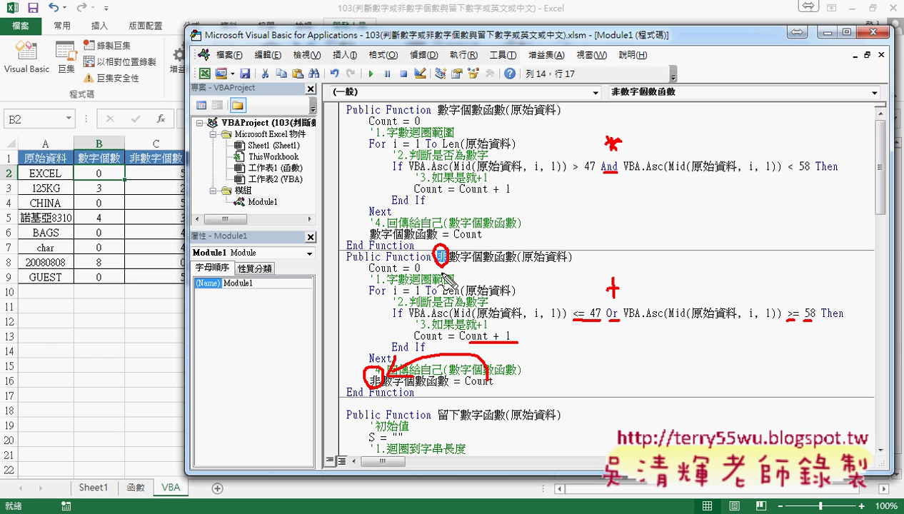
drag(437, 242, 449, 236)
drag(359, 354, 363, 357)
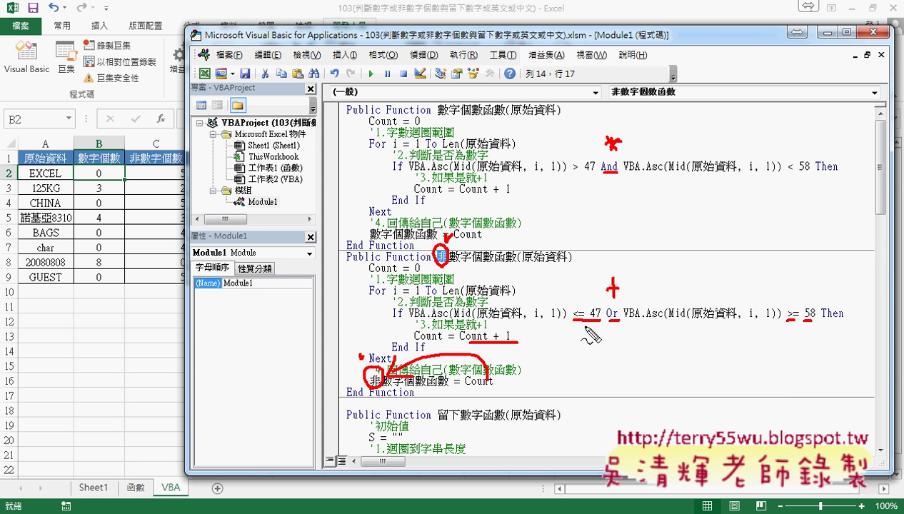
drag(579, 325, 619, 326)
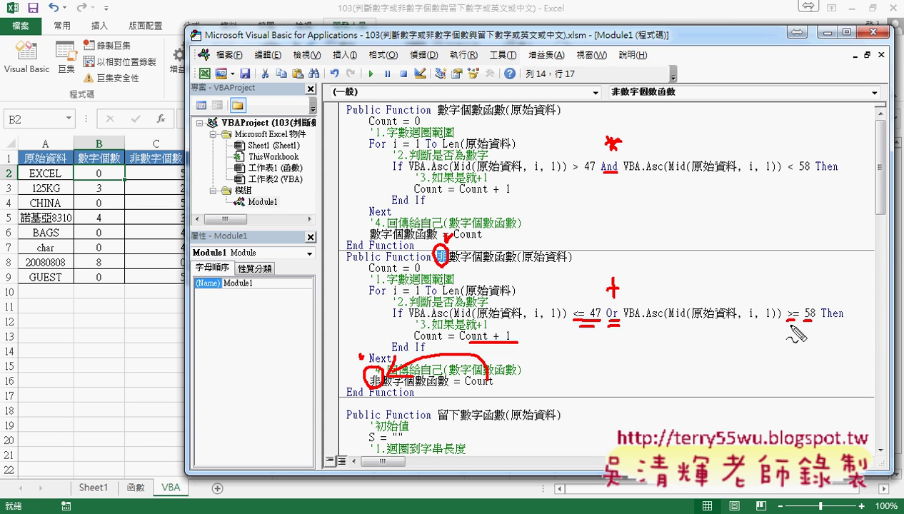
drag(788, 328, 813, 327)
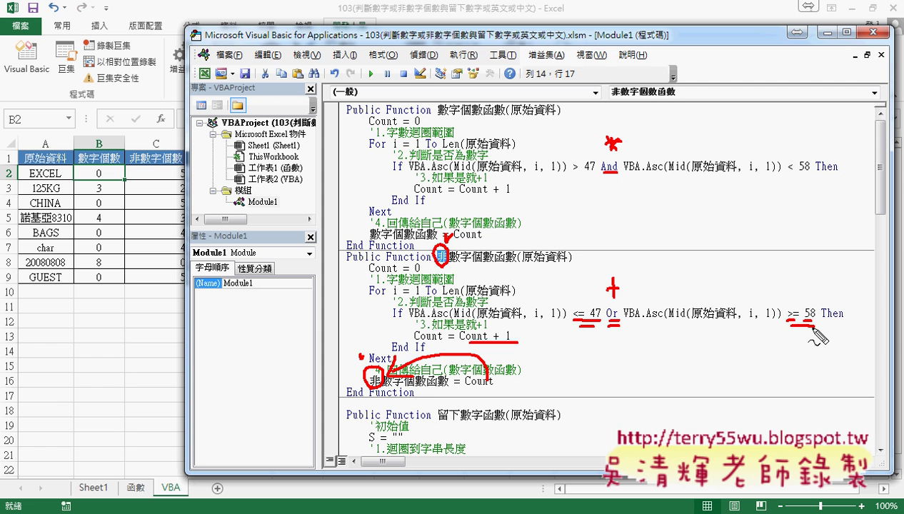
key(Escape)
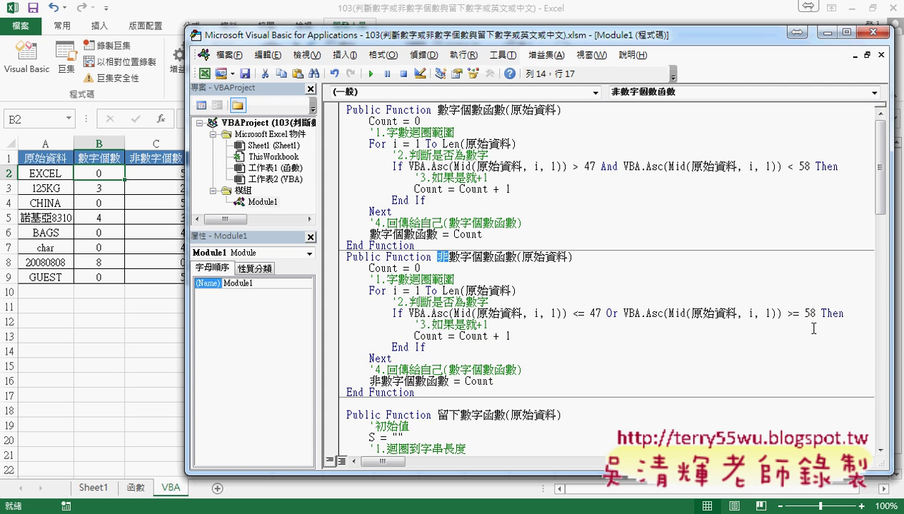
Highlight the 留下數字函數 name and the whole 數字個數函數 function, then scroll down the module.
click(437, 414)
drag(438, 414, 509, 415)
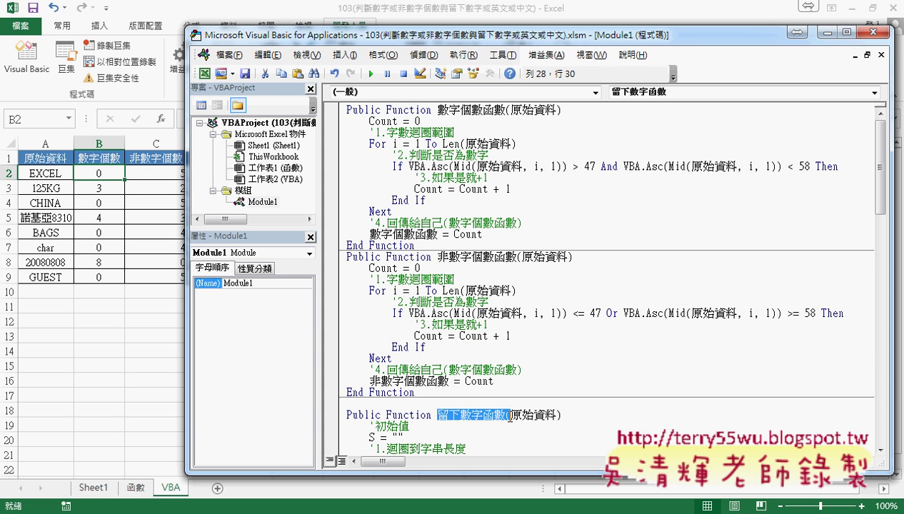
drag(439, 242, 333, 105)
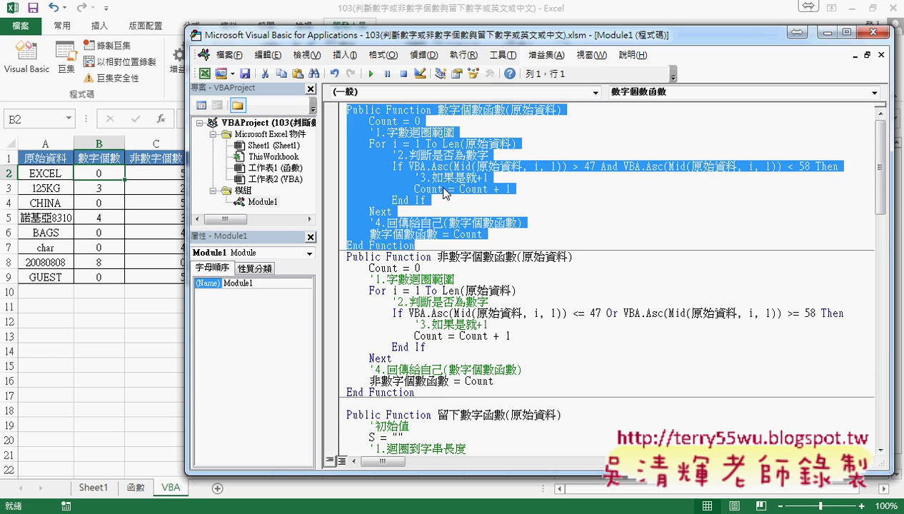
scroll(551, 276, down, 2)
scroll(551, 277, down, 4)
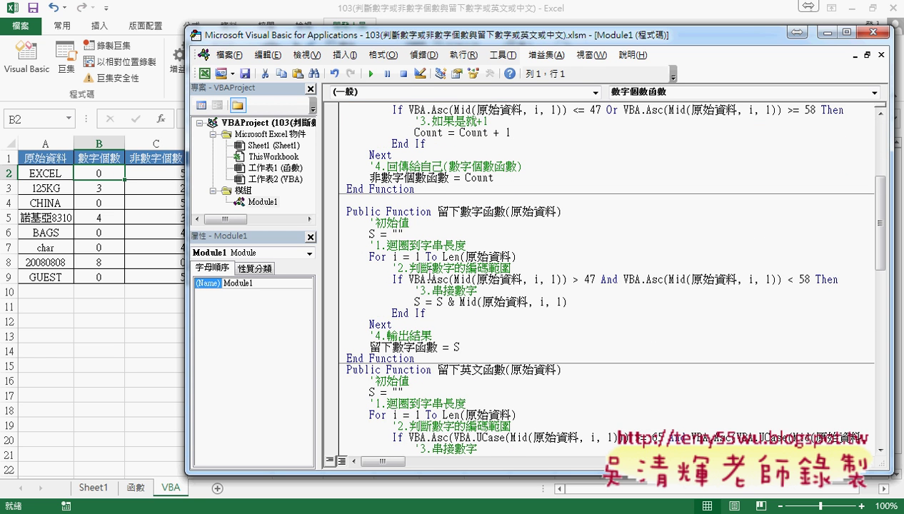
Highlight 留下數字函數's name, its S = "" initialisation and its For…End If digit loop.
drag(438, 212, 505, 212)
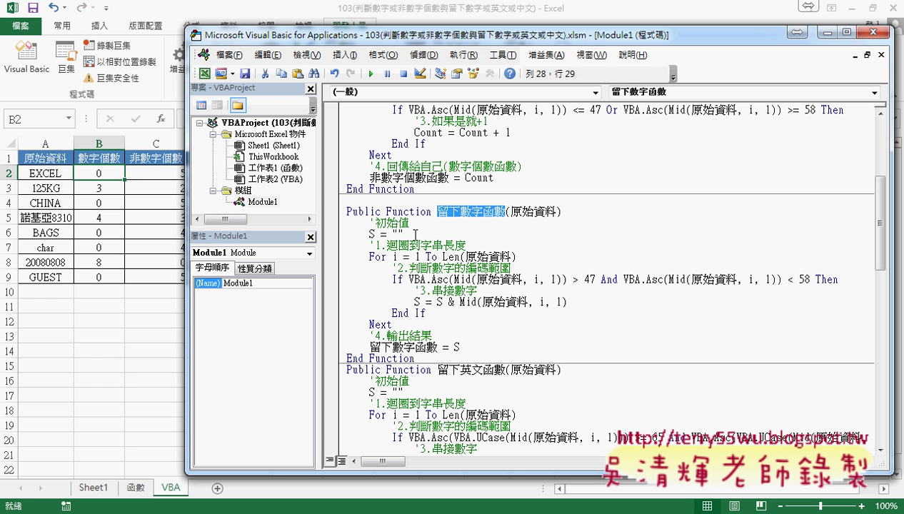
drag(404, 234, 369, 234)
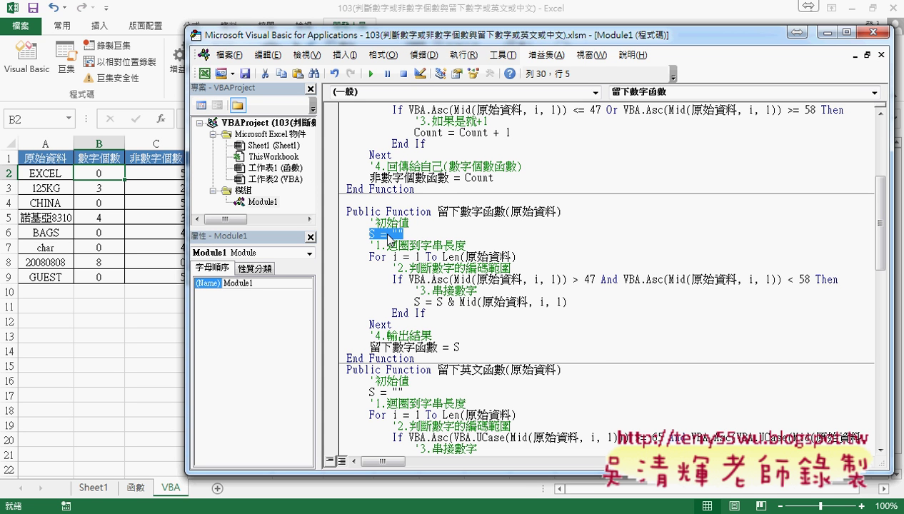
click(405, 232)
drag(404, 232, 391, 232)
drag(365, 257, 391, 315)
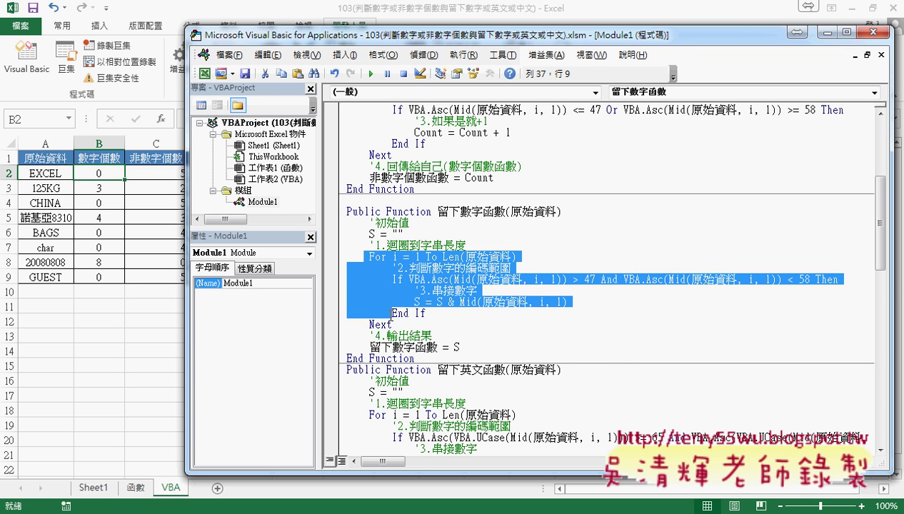
click(405, 324)
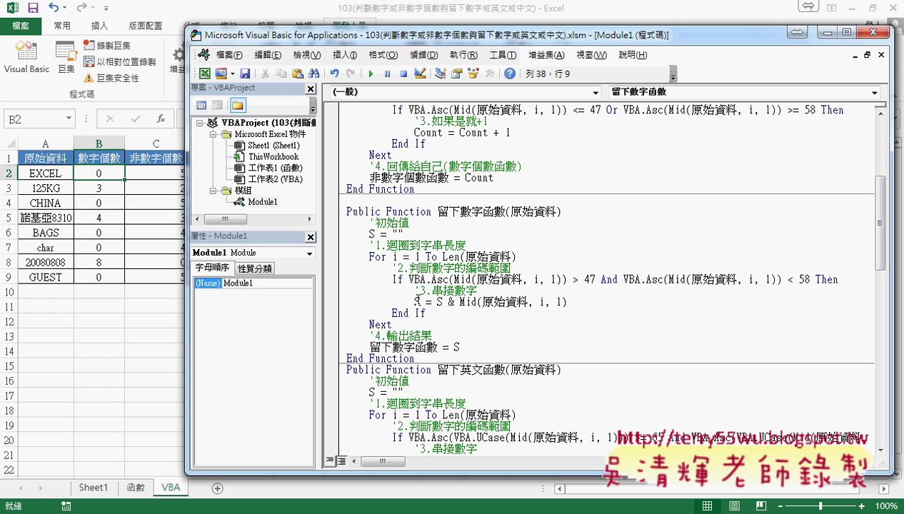
drag(416, 300, 564, 302)
click(564, 303)
double_click(418, 302)
double_click(443, 302)
double_click(450, 302)
click(560, 279)
drag(560, 279, 456, 280)
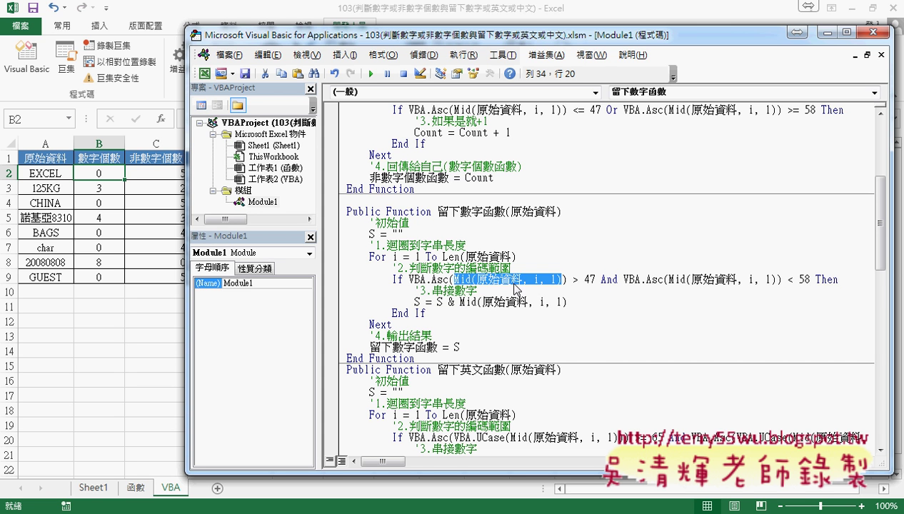
drag(567, 302, 461, 302)
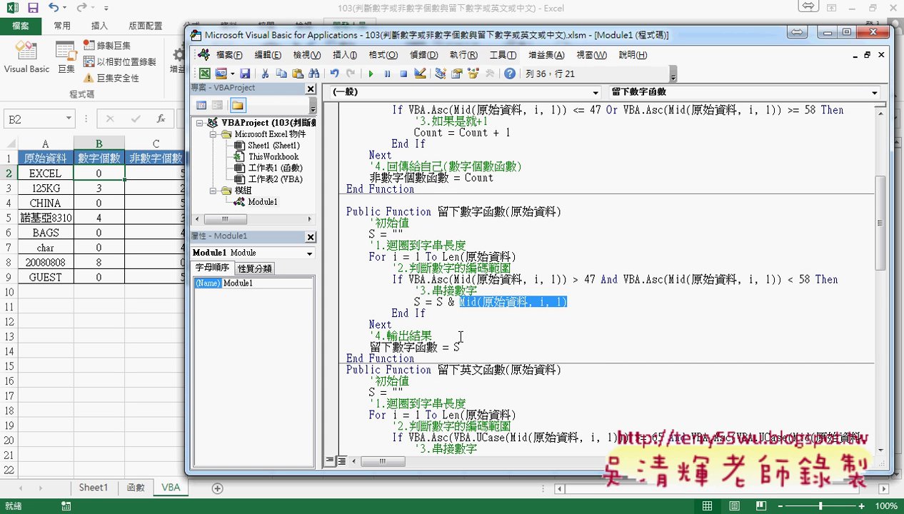
double_click(457, 347)
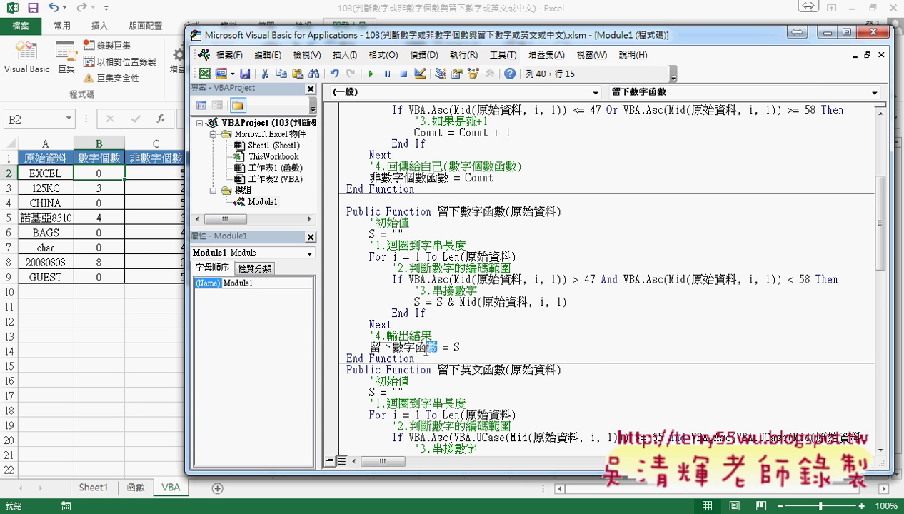
drag(437, 348, 368, 353)
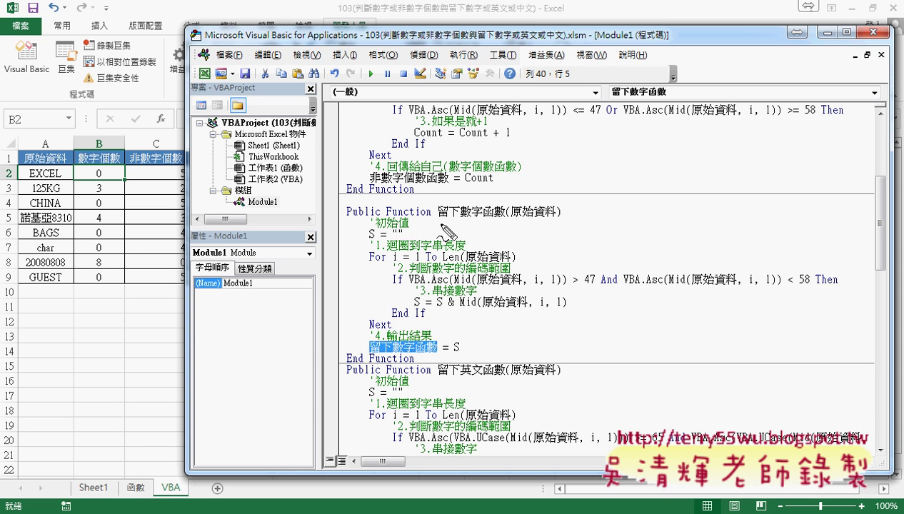
drag(438, 220, 500, 219)
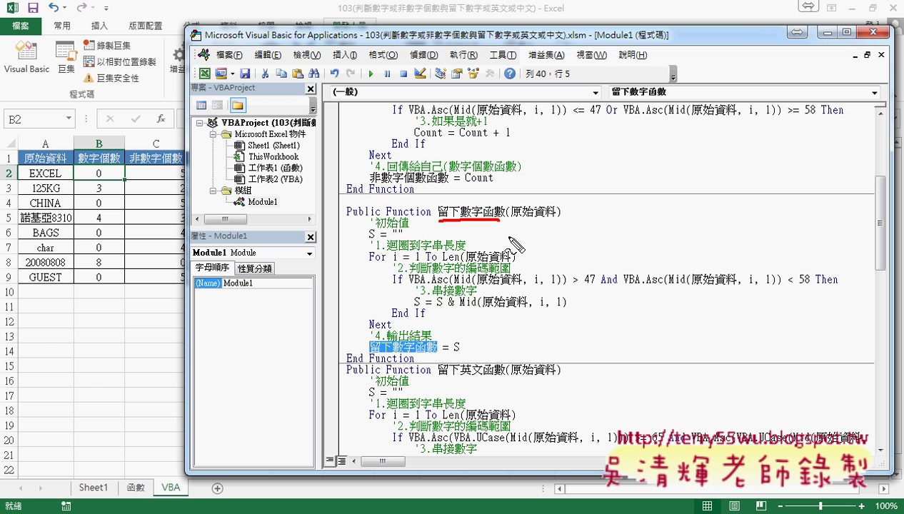
drag(438, 201, 490, 230)
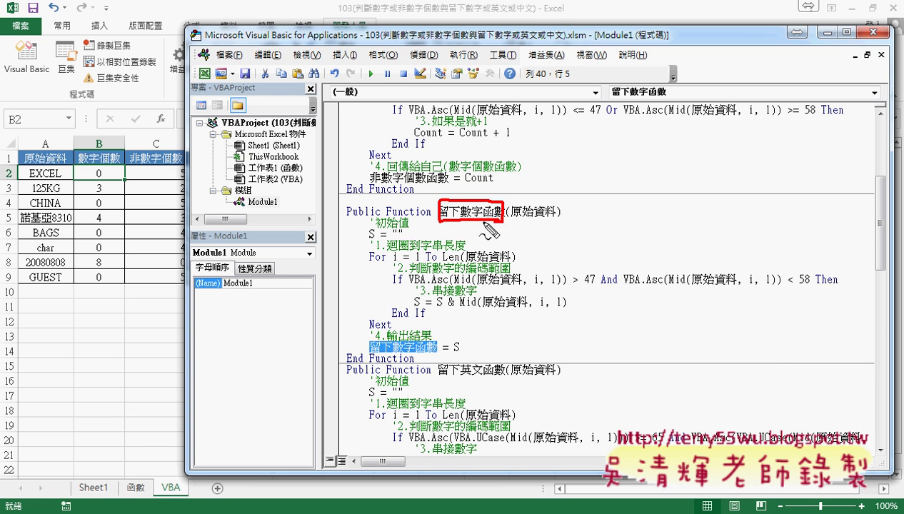
drag(396, 227, 413, 230)
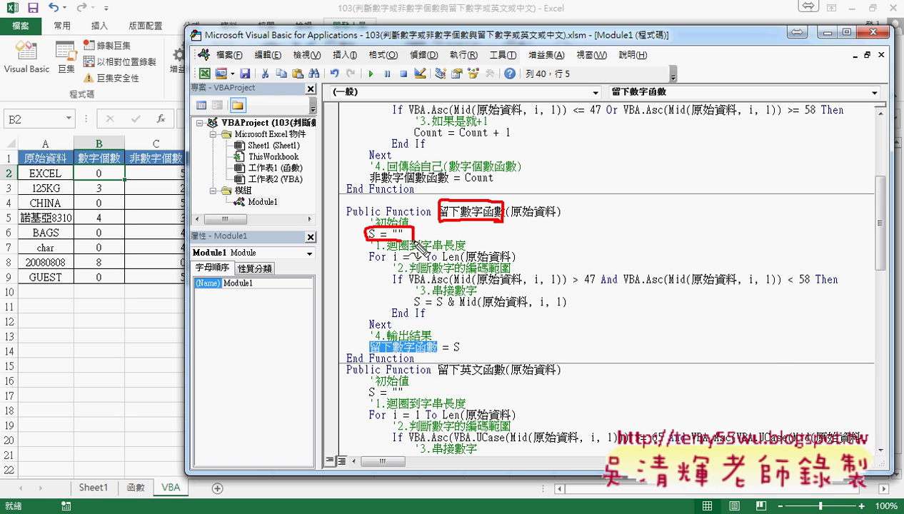
mouse_move(367, 343)
mouse_down()
mouse_move(456, 351)
mouse_move(432, 353)
mouse_up()
mouse_move(568, 307)
mouse_down()
mouse_move(409, 310)
mouse_move(564, 317)
mouse_up()
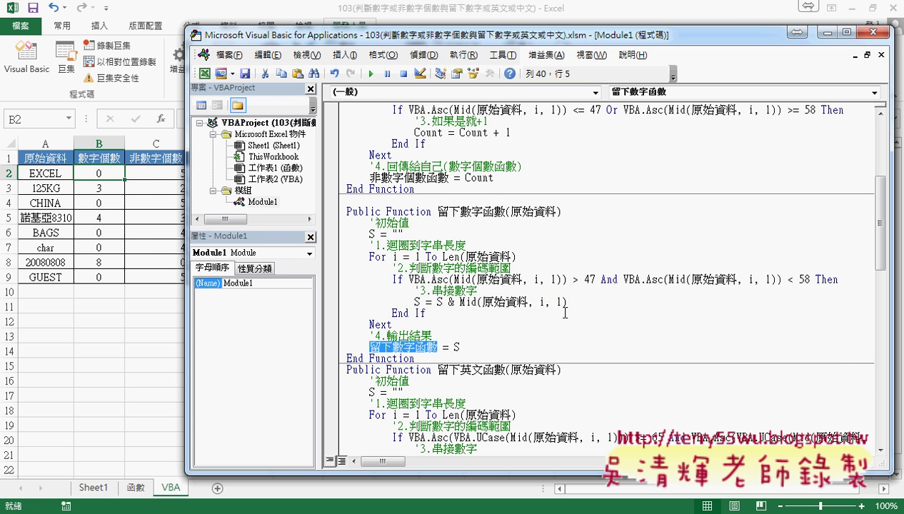
Check the formulas in cells D2 and D3 on the worksheet.
click(136, 363)
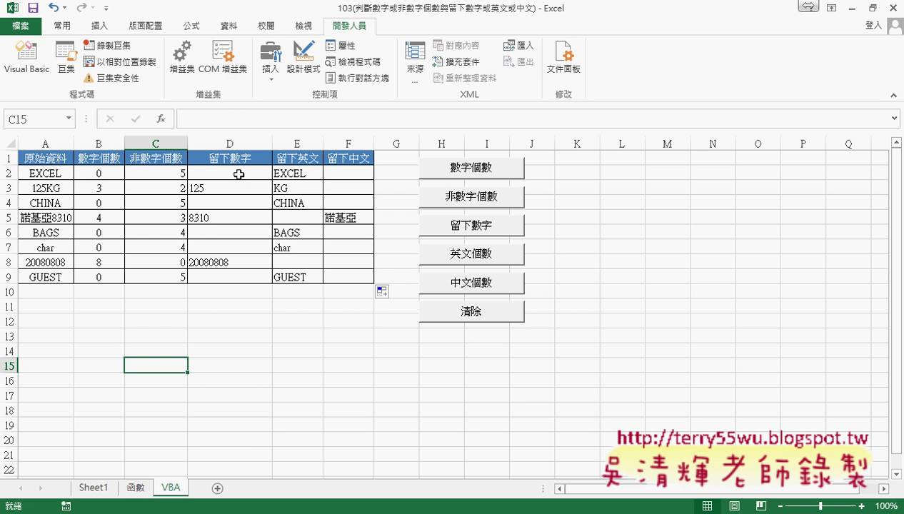
click(237, 172)
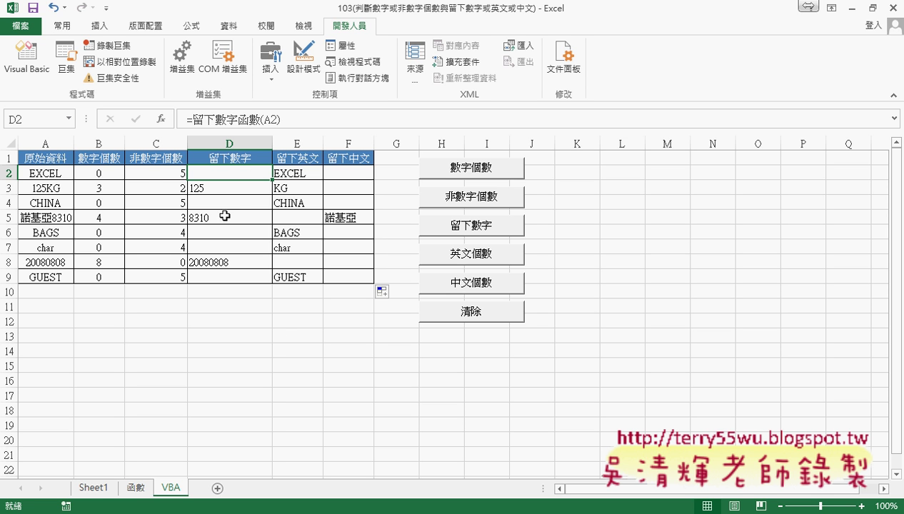
click(230, 191)
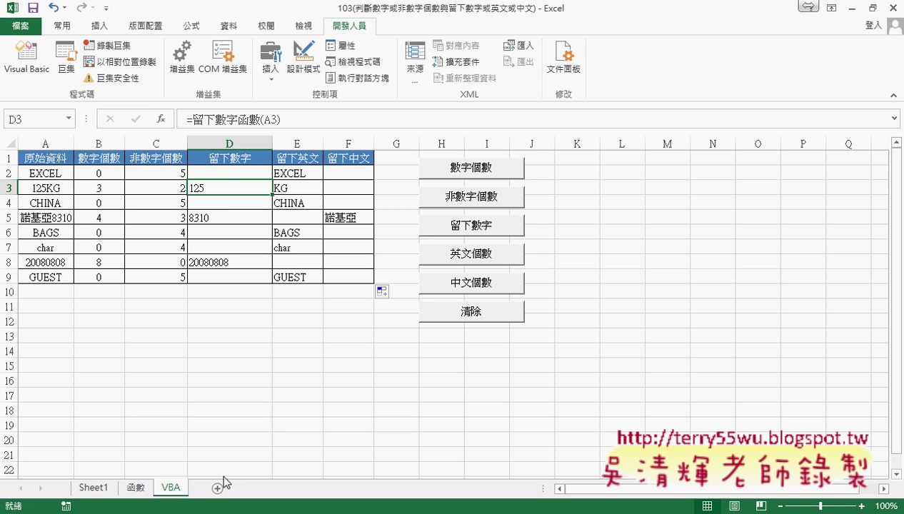
Bring up the VBA editor and scroll up through the module code.
mouse_move(223, 474)
click(255, 464)
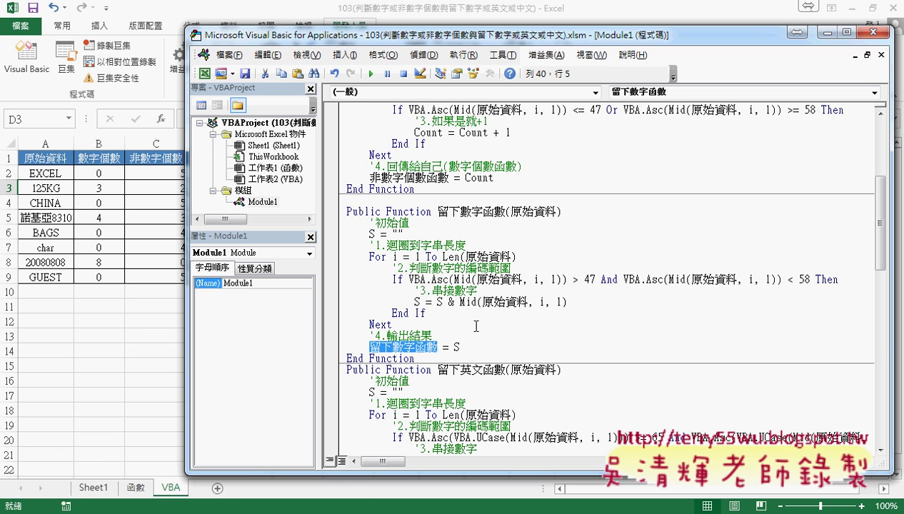
scroll(476, 326, up, 2)
scroll(475, 327, up, 2)
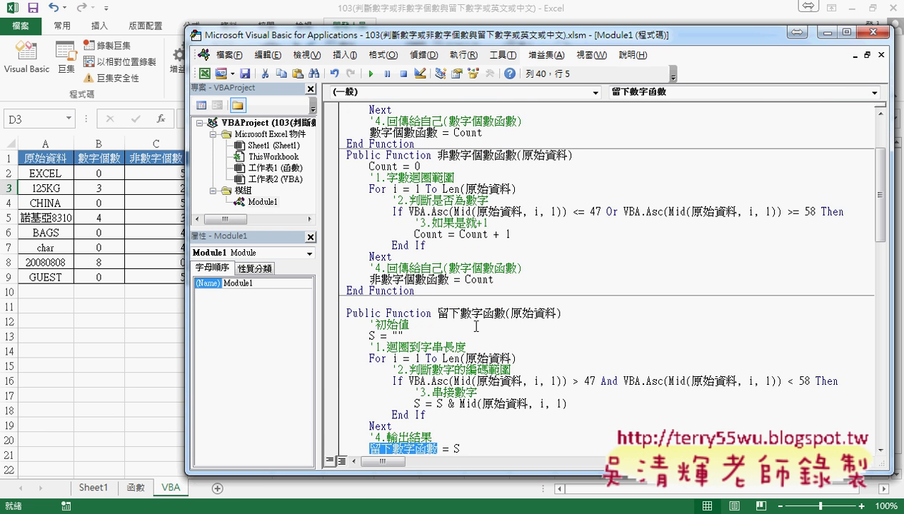
scroll(476, 327, up, 2)
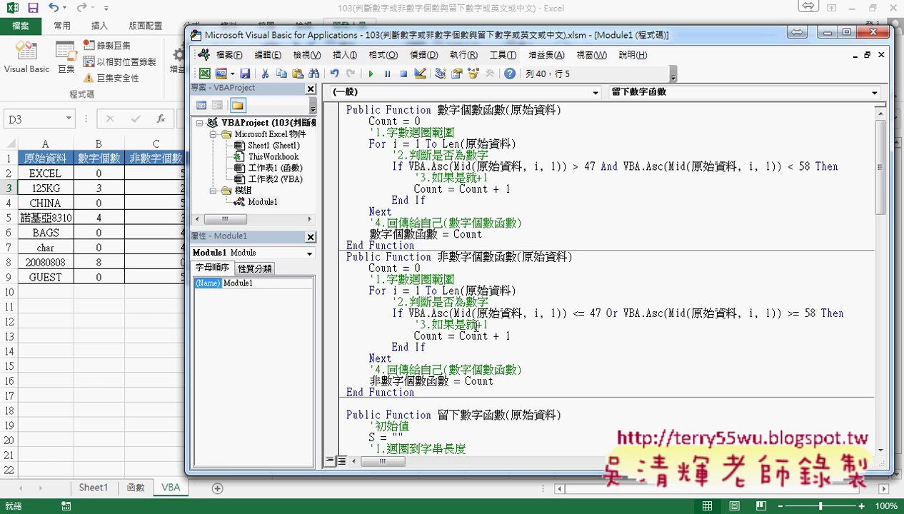
Check the formulas in E2 and F2, then return to the VBA editor.
click(152, 319)
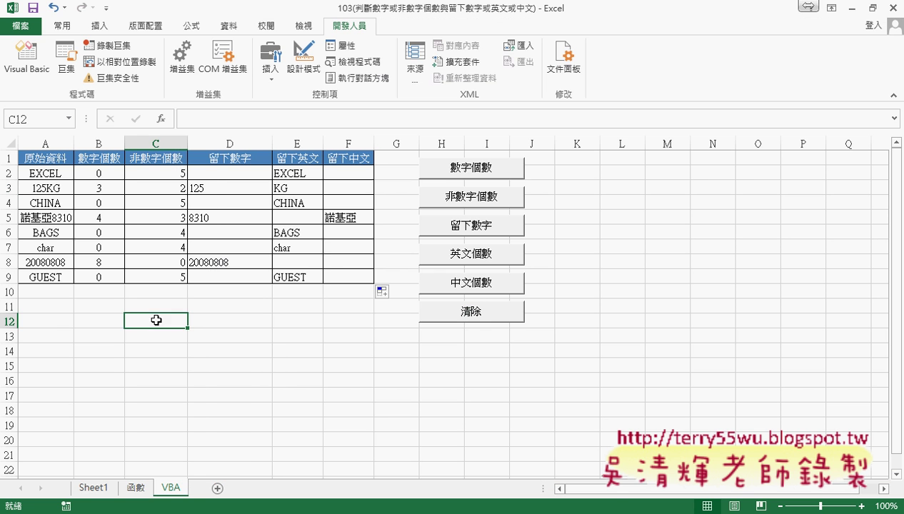
click(309, 174)
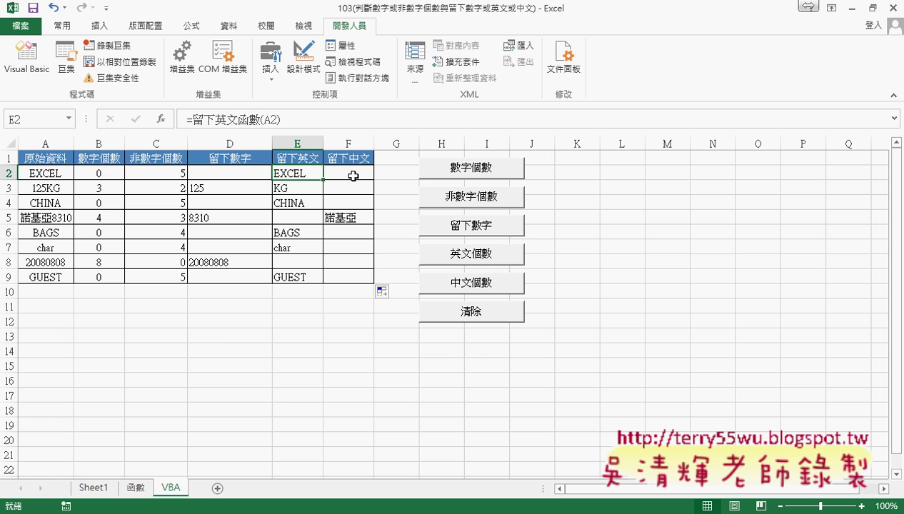
click(354, 176)
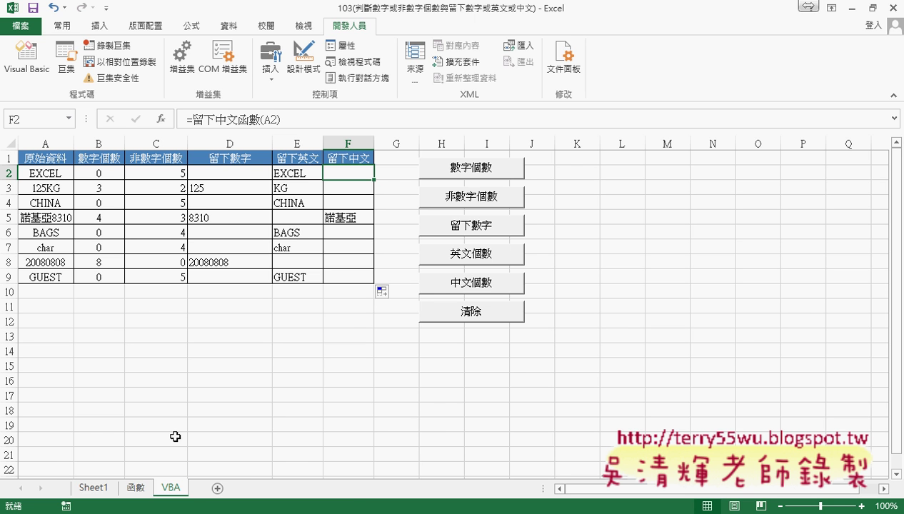
mouse_move(192, 510)
click(288, 463)
click(419, 270)
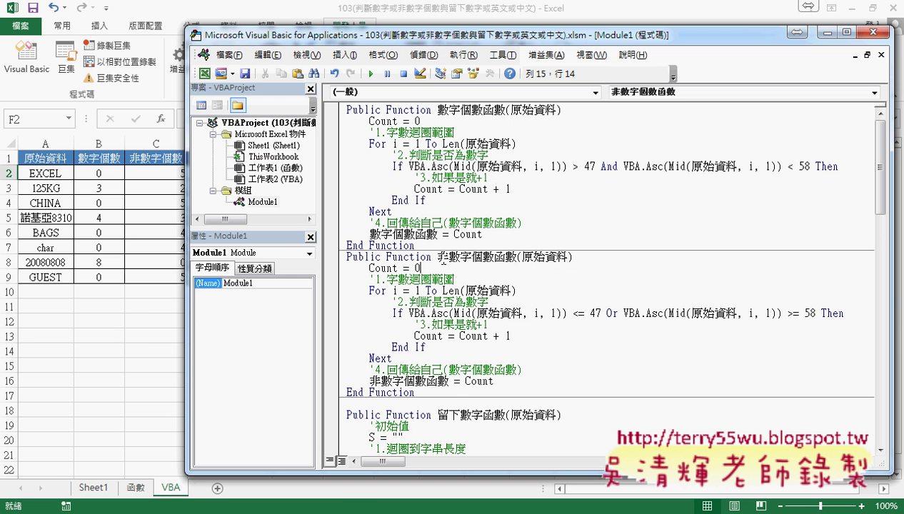
scroll(438, 297, down, 3)
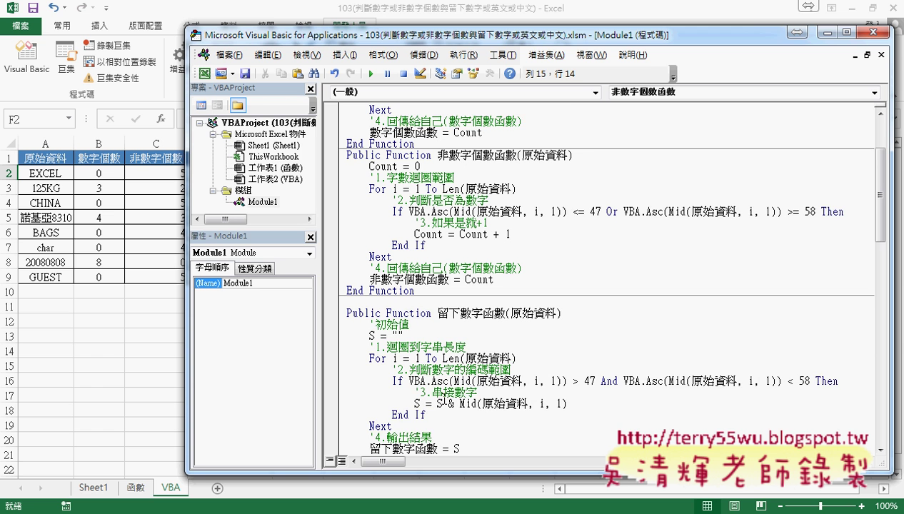
scroll(440, 395, down, 1)
mouse_move(418, 425)
mouse_down()
mouse_move(337, 301)
mouse_move(331, 274)
mouse_up()
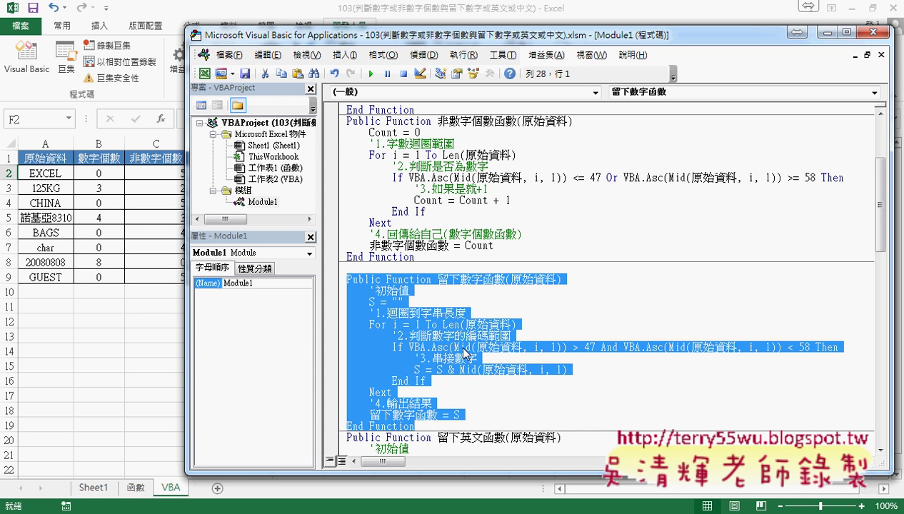
key(Left)
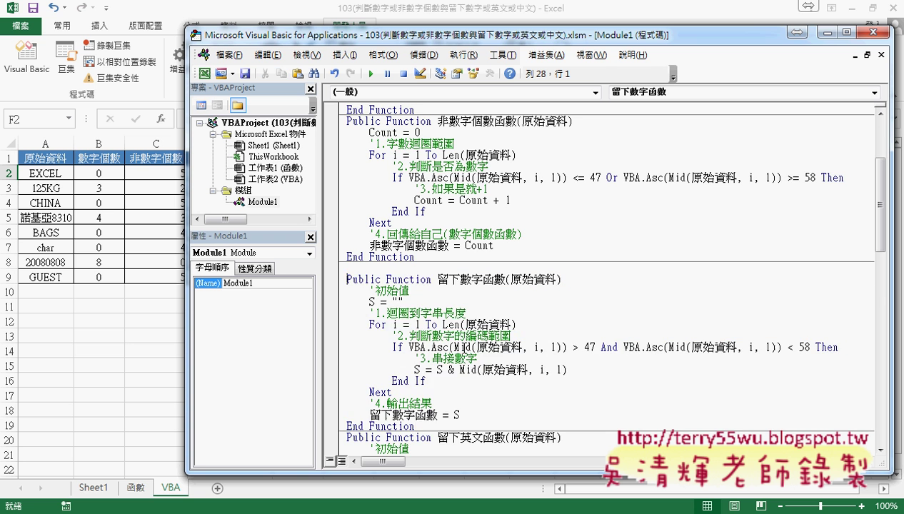
scroll(471, 354, down, 2)
scroll(473, 355, down, 3)
scroll(472, 350, down, 1)
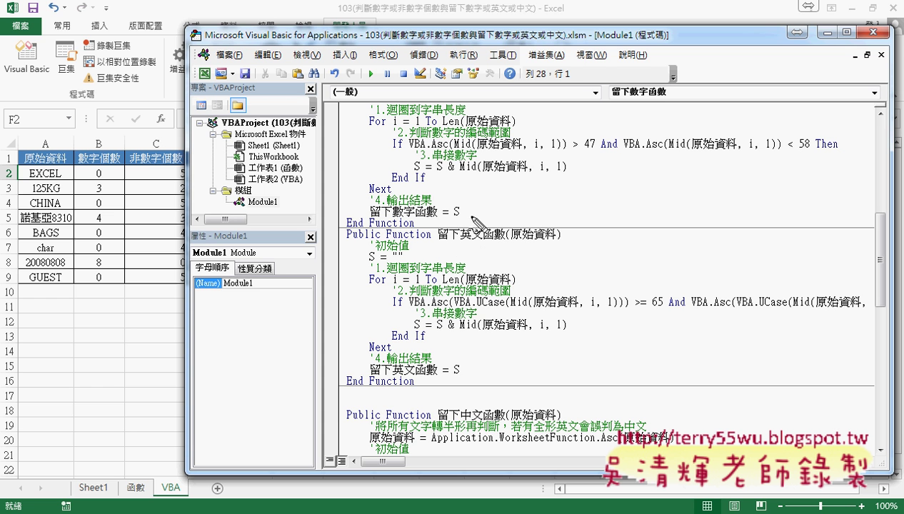
Pen-underline 英文 and the >= comparison, clear the marks, and narrow the project panels.
drag(461, 240, 484, 241)
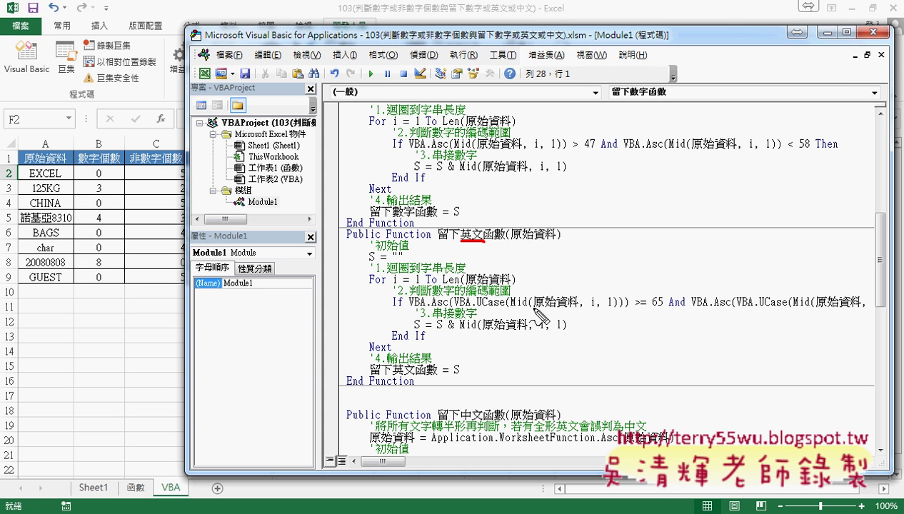
mouse_move(635, 307)
mouse_down()
mouse_move(647, 307)
mouse_move(651, 278)
mouse_up()
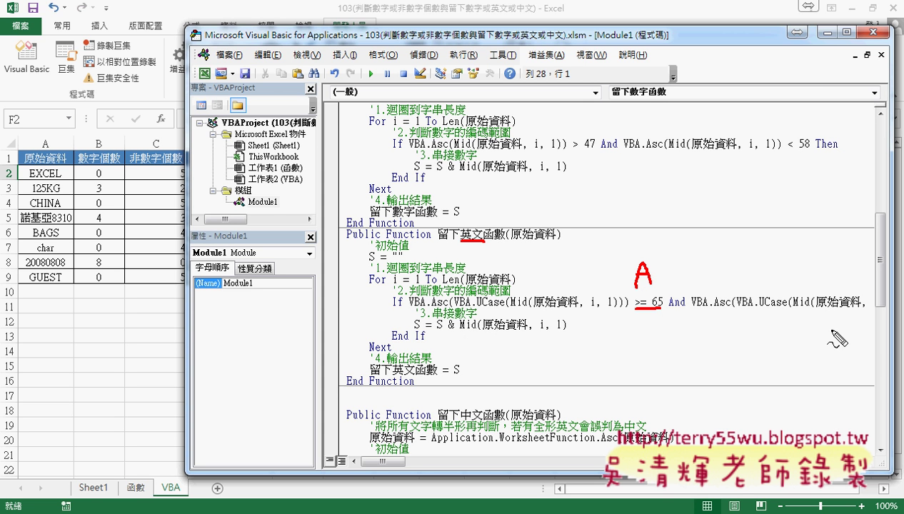
key(Escape)
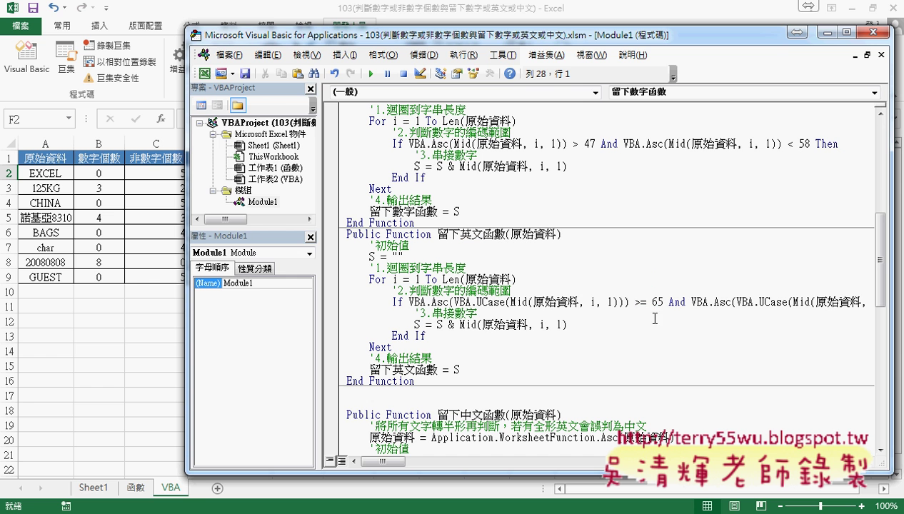
drag(318, 272, 237, 269)
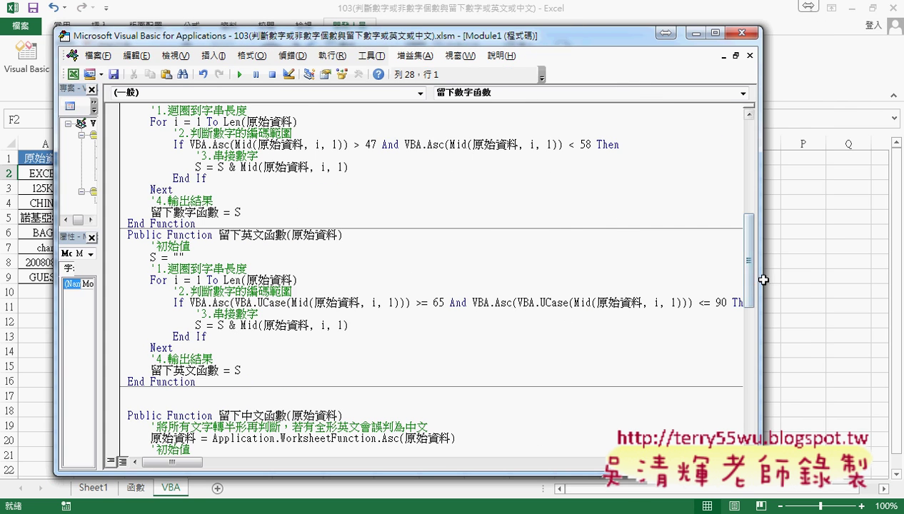
Reopen and widen the VBA editor, underlining the UCase(Mid(原始資料, i, 1)) condition with the pen.
click(754, 277)
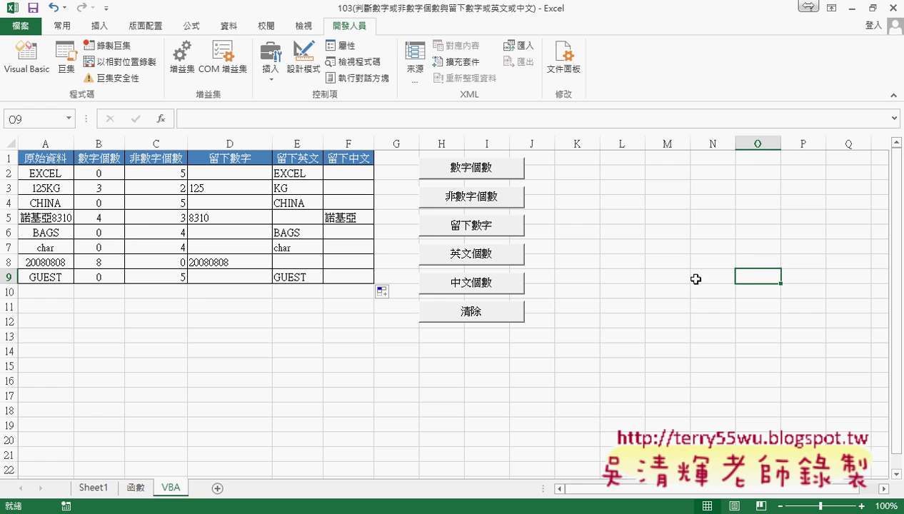
click(27, 61)
drag(762, 328, 828, 329)
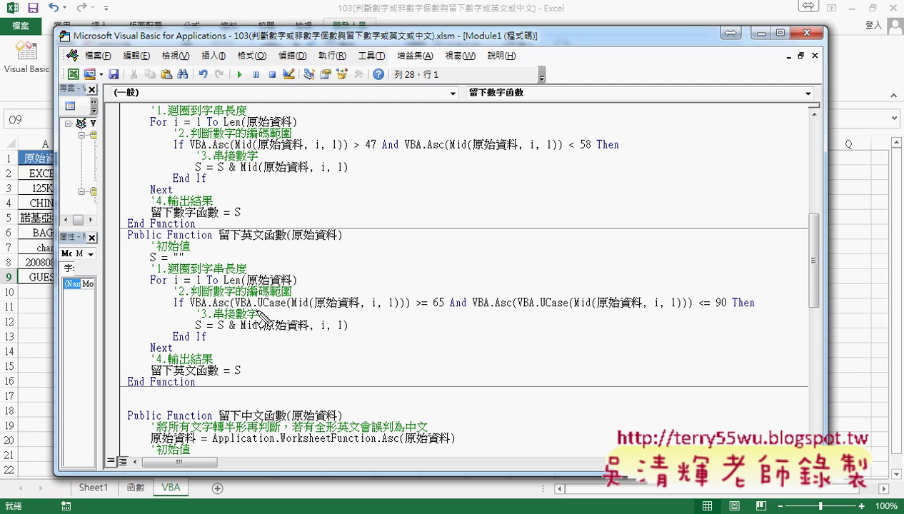
drag(291, 308, 397, 308)
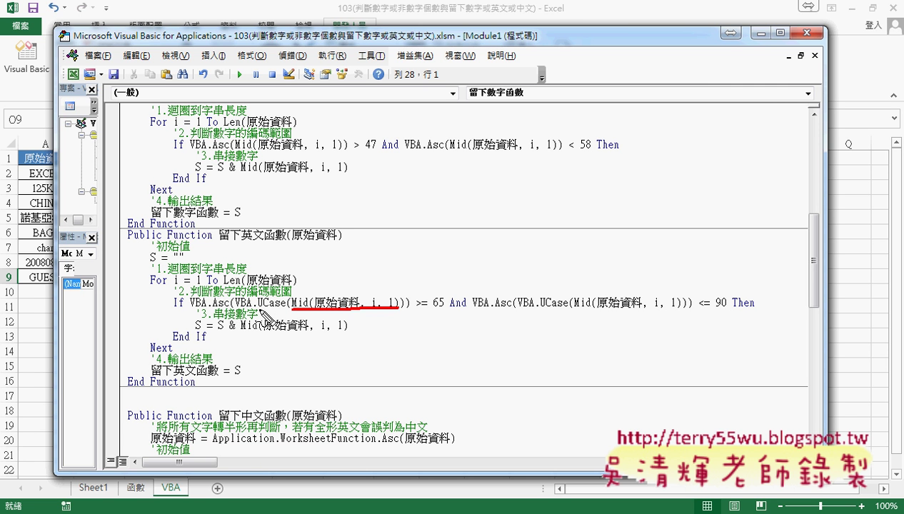
drag(257, 310, 281, 310)
key(Escape)
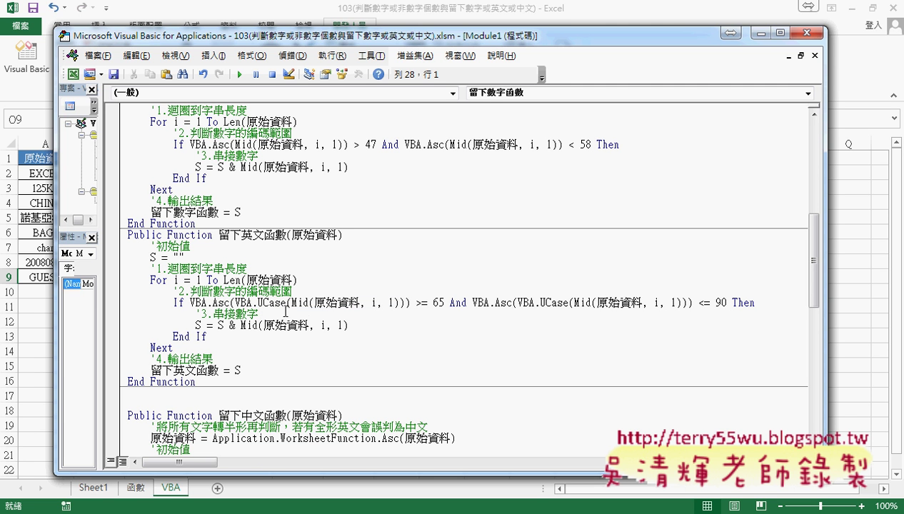
Delete the VBA. prefix before both UCase calls in the letter-range condition.
mouse_move(230, 303)
mouse_down()
mouse_move(256, 303)
mouse_move(230, 303)
mouse_up()
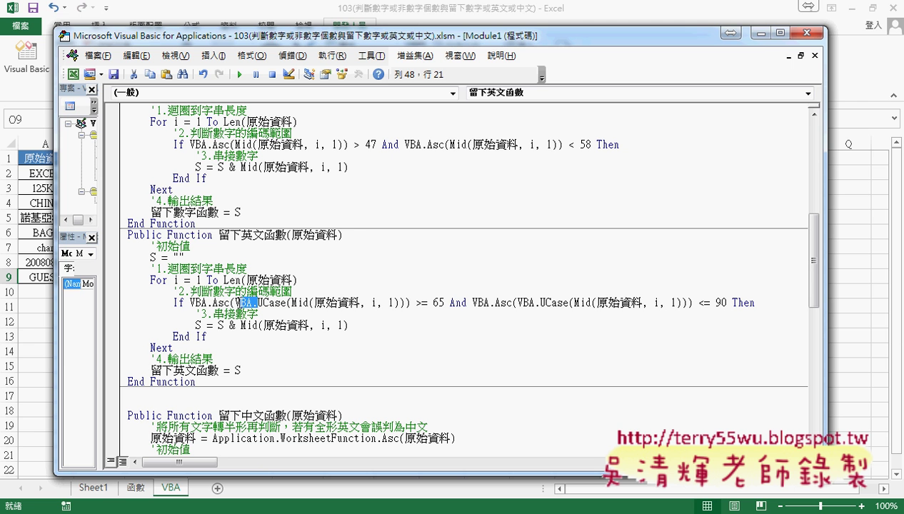
key(Delete)
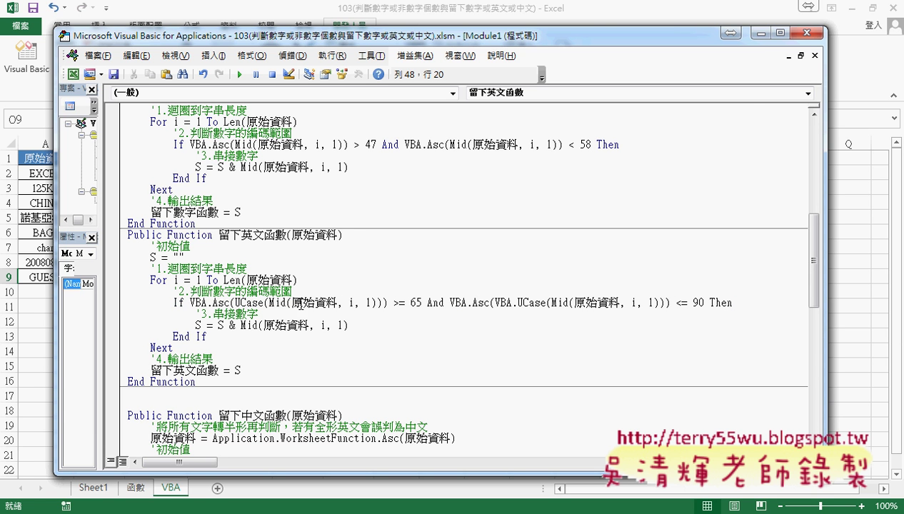
drag(268, 303, 383, 303)
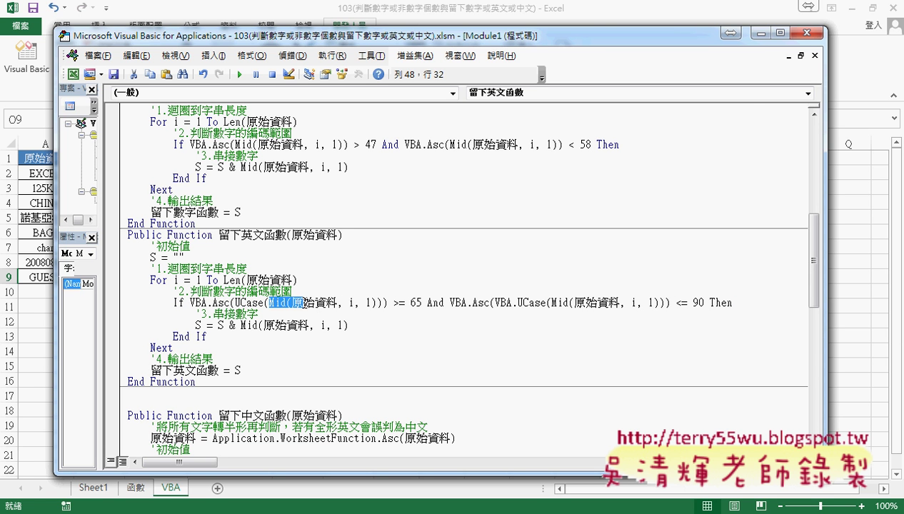
drag(235, 303, 264, 303)
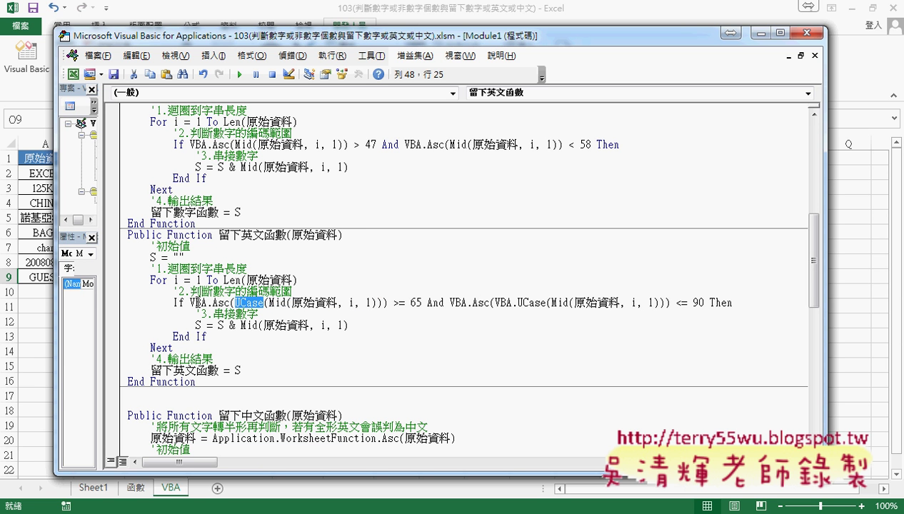
drag(190, 302, 415, 303)
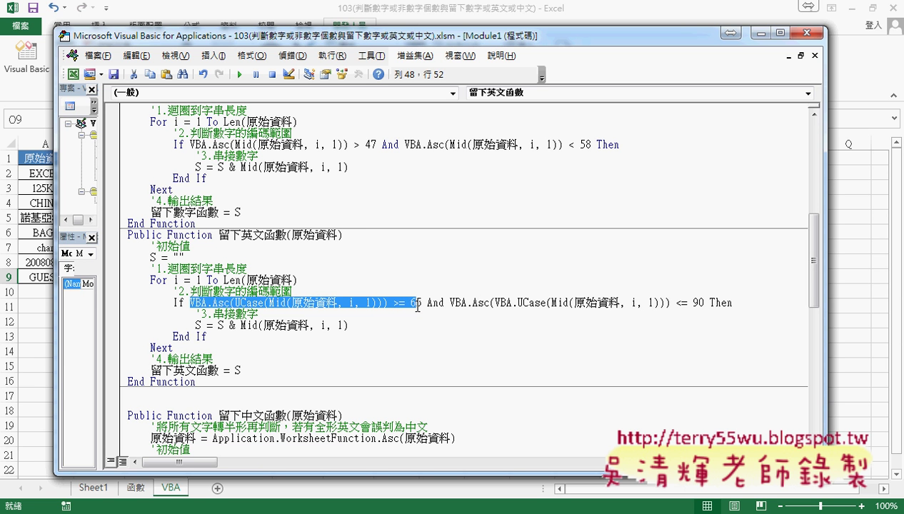
drag(520, 303, 496, 304)
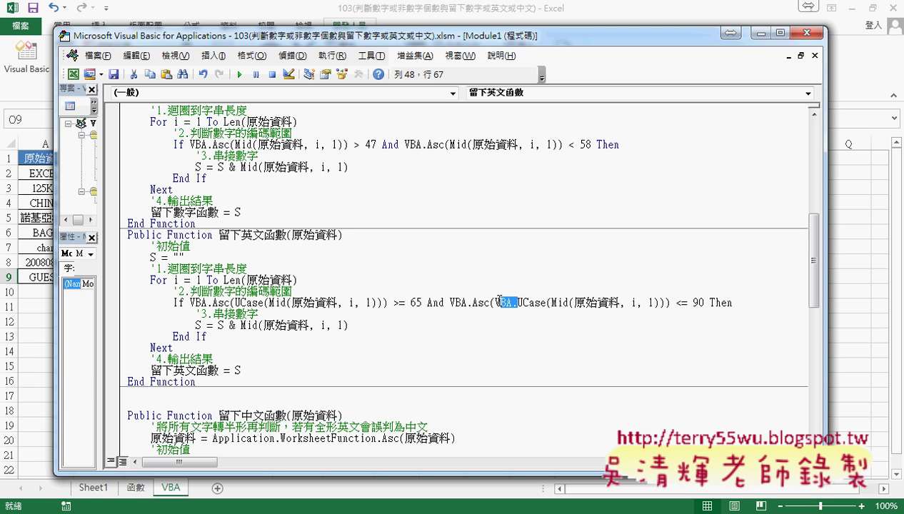
key(Delete)
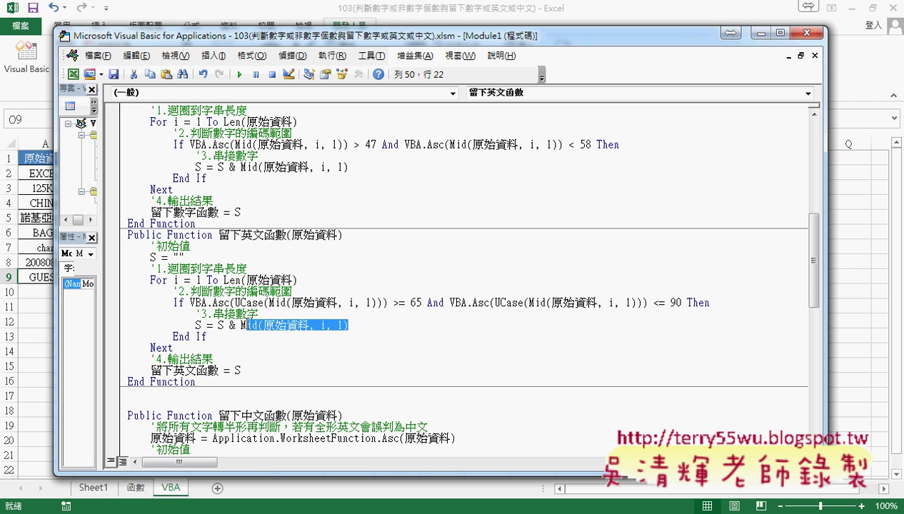
Highlight the concatenation and 留下英文函數 = S result lines, then return to the worksheet.
drag(355, 325, 241, 326)
drag(241, 370, 151, 370)
key(alt+F11)
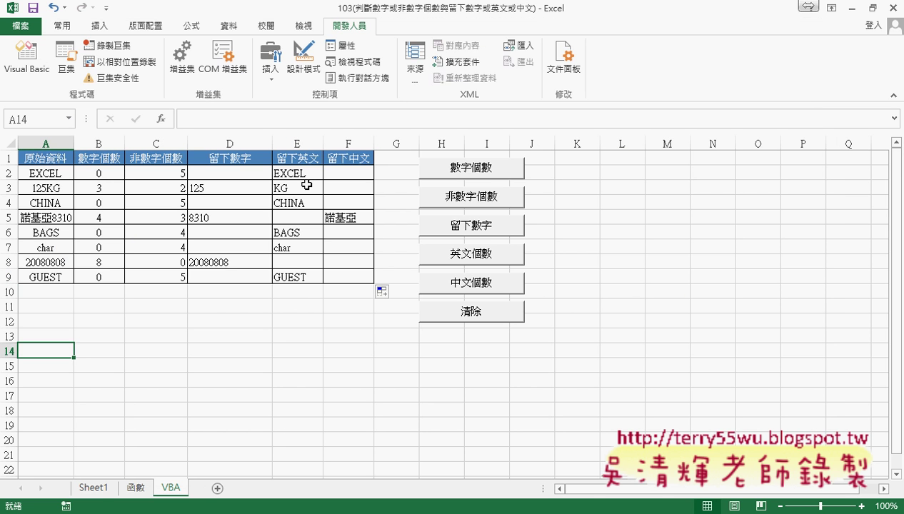
Check E2 and F2, scroll the VBA code to 留下中文函數, then switch to the ASCII table.
click(303, 175)
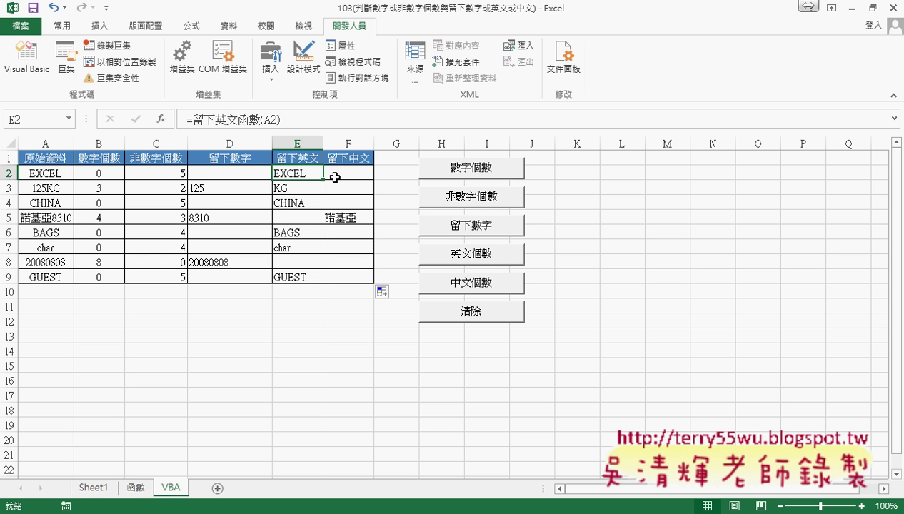
click(349, 170)
mouse_move(211, 510)
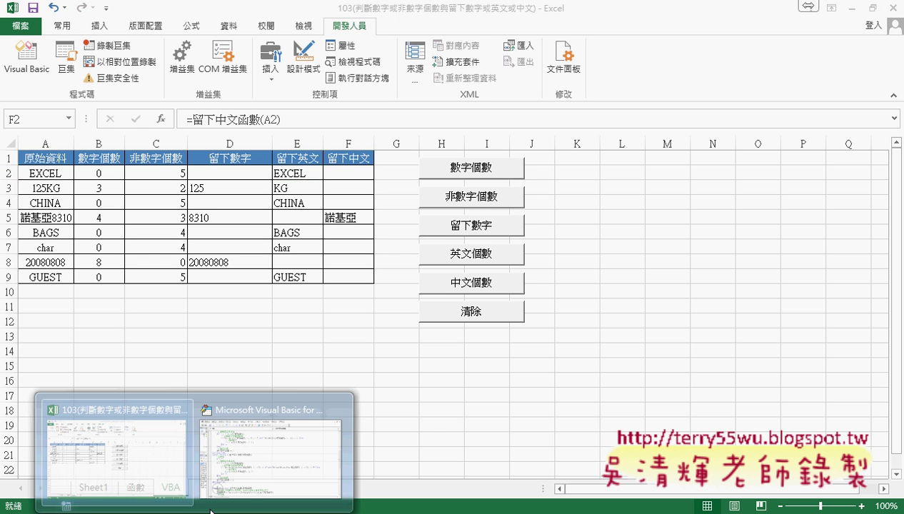
click(278, 437)
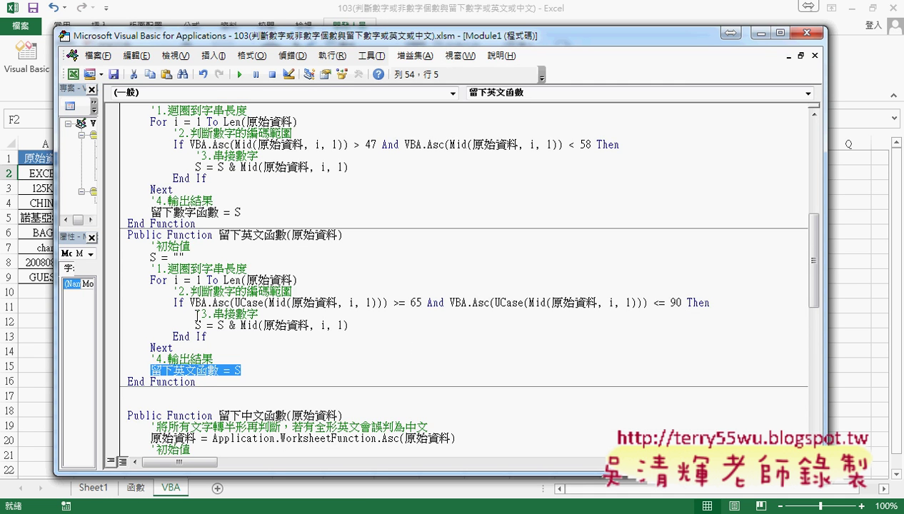
scroll(197, 314, down, 3)
scroll(498, 311, down, 1)
scroll(498, 311, down, 2)
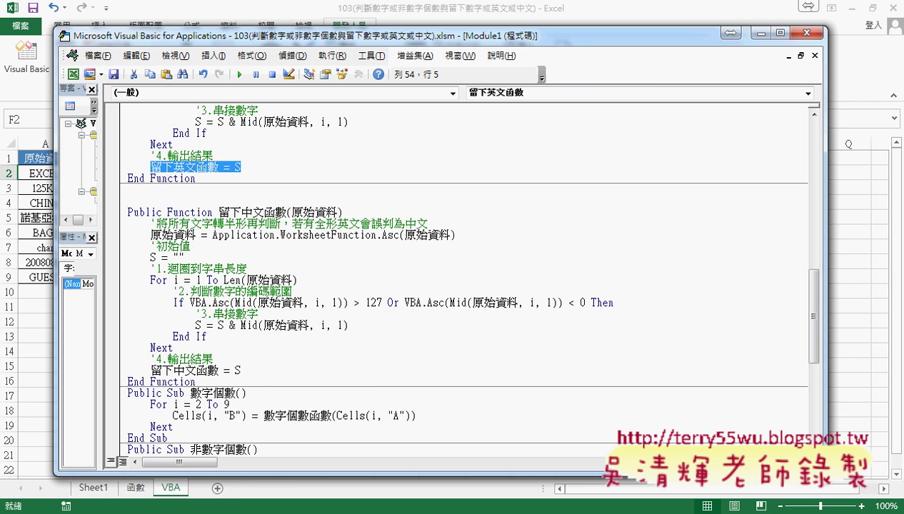
key(alt+Tab)
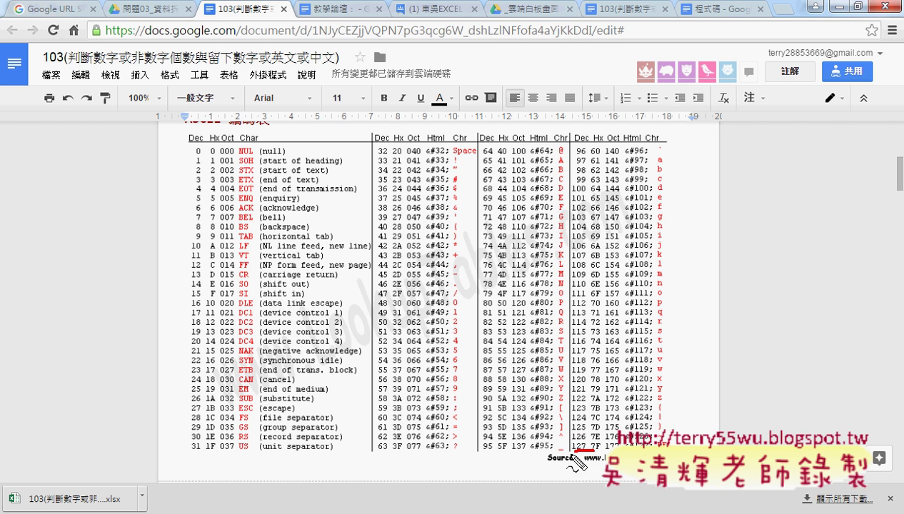
Circle the 127 and 0 entries in the ASCII table with the pen, then clear the annotations.
drag(588, 437, 575, 452)
drag(713, 440, 753, 430)
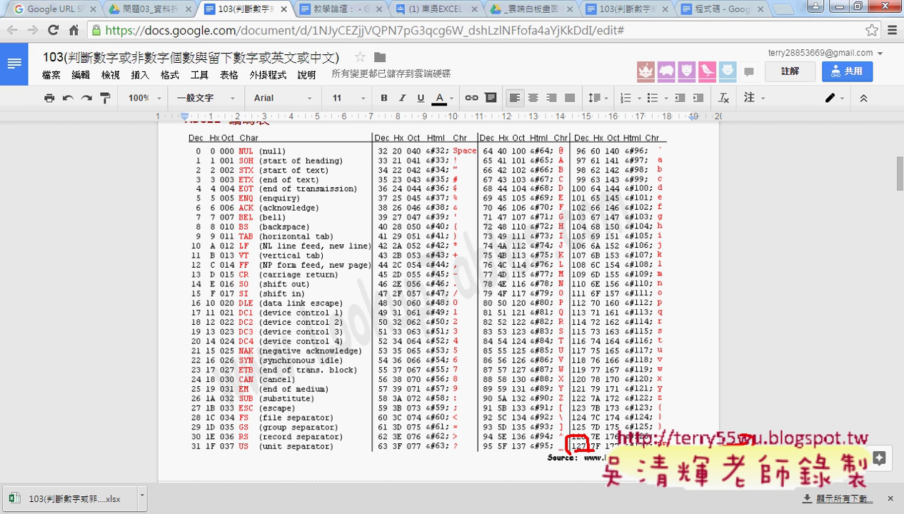
mouse_move(197, 144)
mouse_down()
mouse_move(203, 155)
mouse_move(153, 151)
mouse_move(163, 160)
mouse_up()
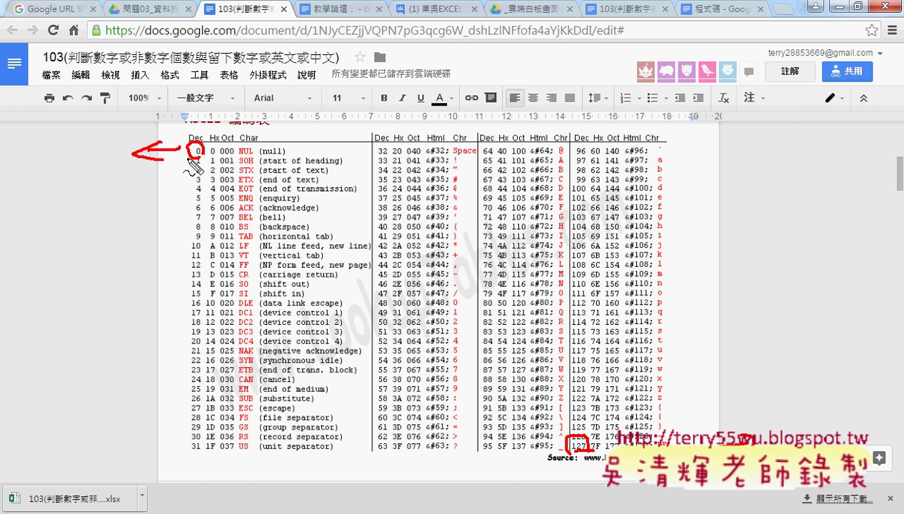
key(Escape)
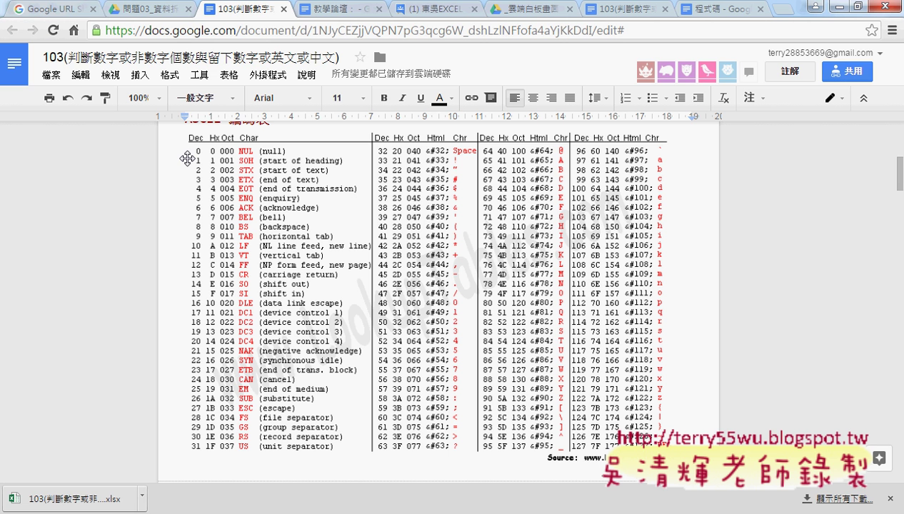
Bring the VBA code back and highlight 留下中文函數's > 127 and < 0 conditions.
mouse_move(152, 513)
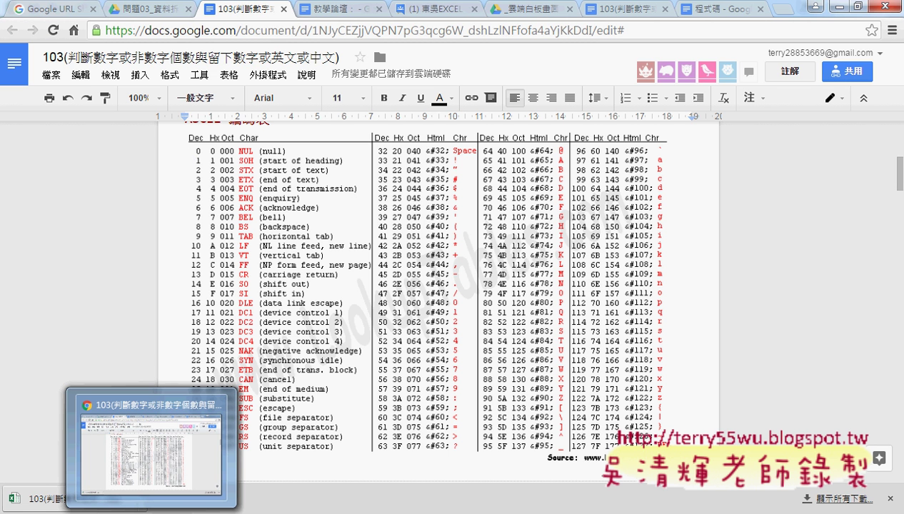
mouse_move(43, 499)
click(251, 454)
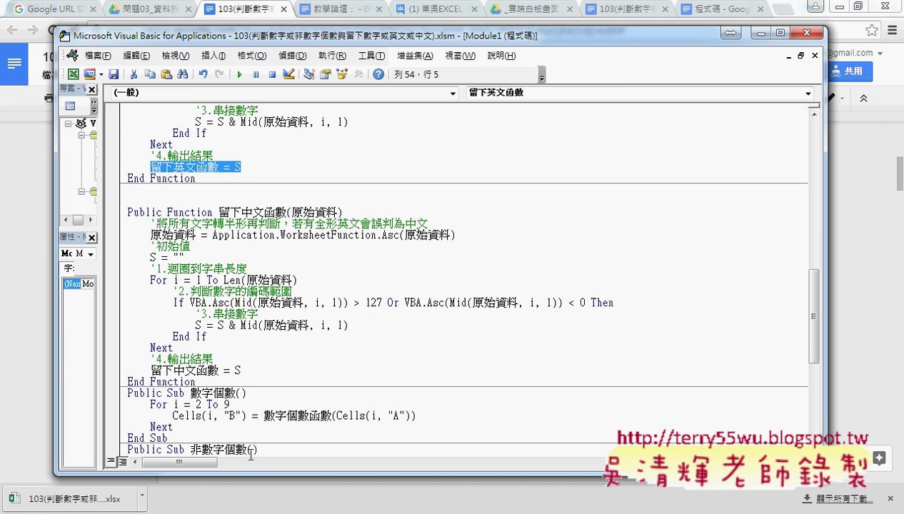
drag(383, 305, 352, 306)
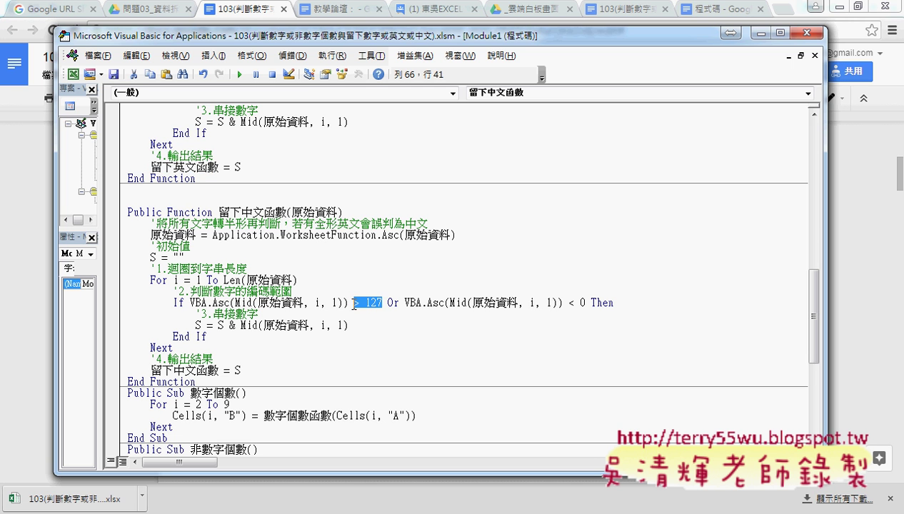
drag(586, 304, 409, 306)
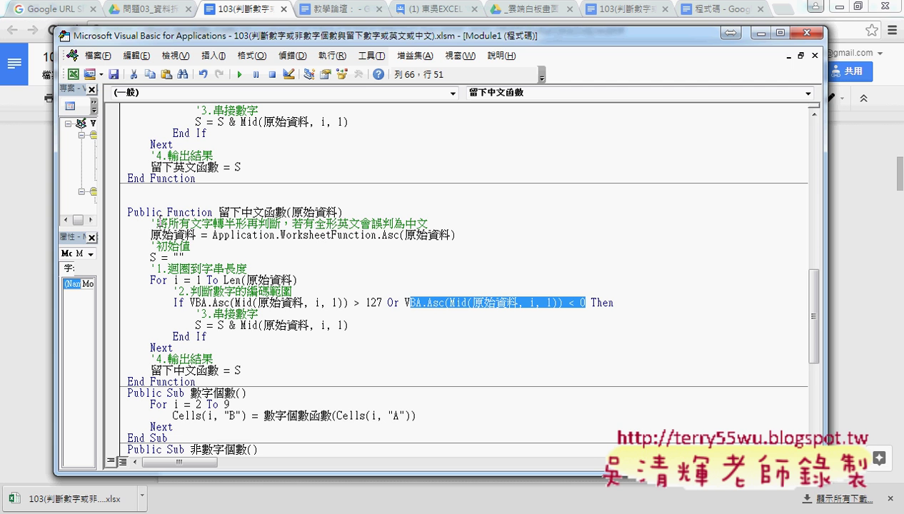
Highlight the half-width conversion line and its Asc argument, then minimize the code window.
drag(150, 235, 470, 234)
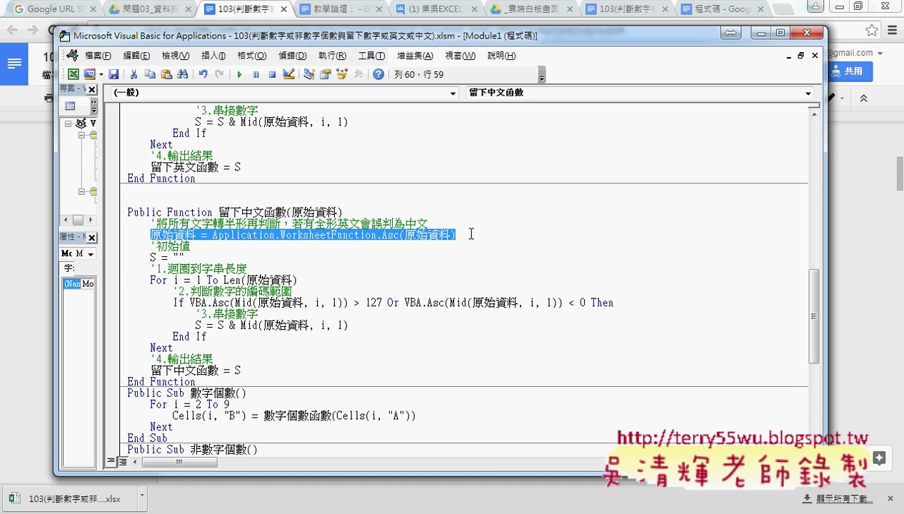
click(470, 234)
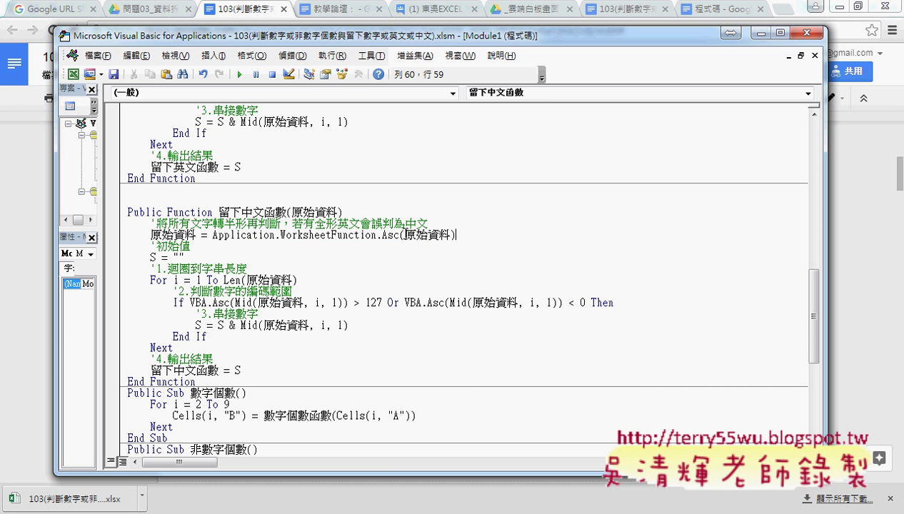
drag(404, 236, 448, 237)
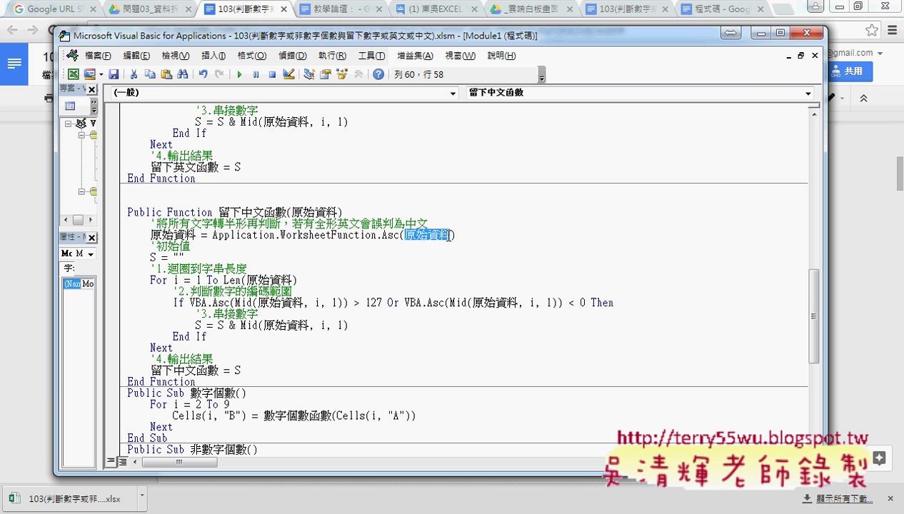
click(763, 33)
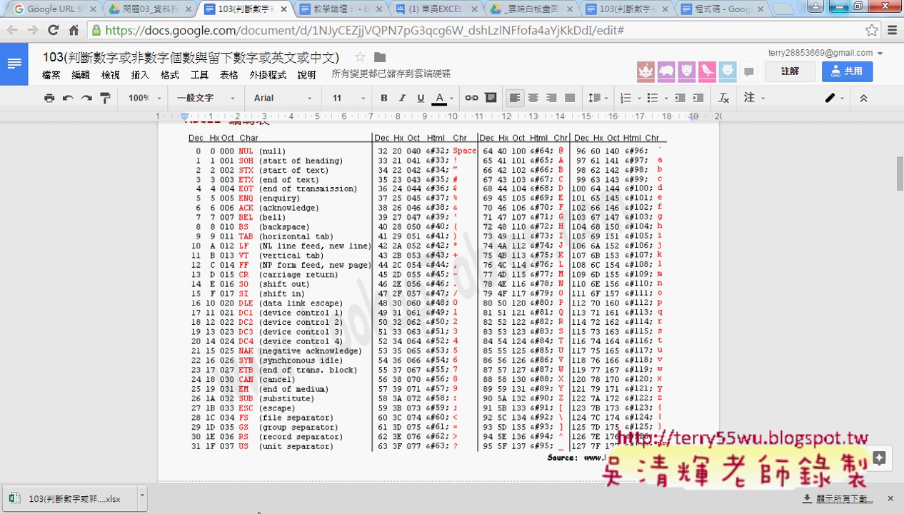
Replace 8310 in A5's 諾基亞8310 with the full-width digits ８３１０.
mouse_move(194, 511)
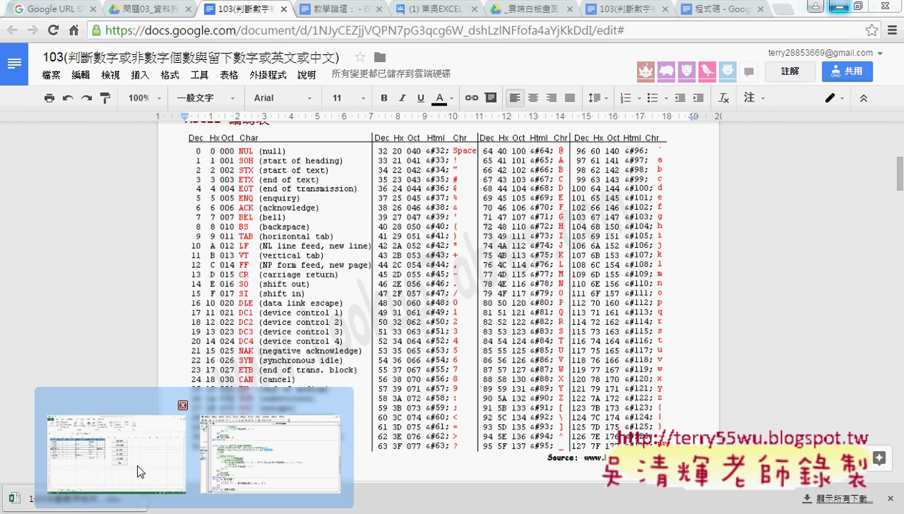
click(116, 443)
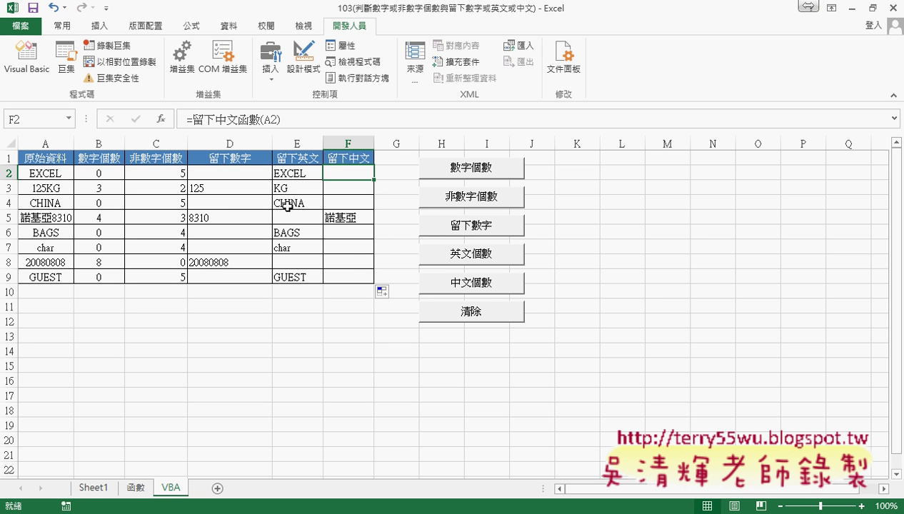
click(58, 219)
double_click(59, 218)
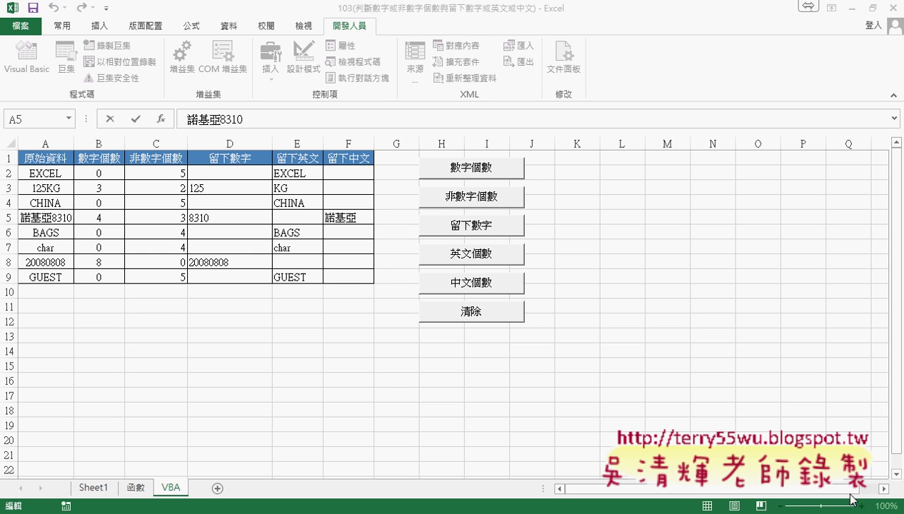
drag(219, 119, 290, 119)
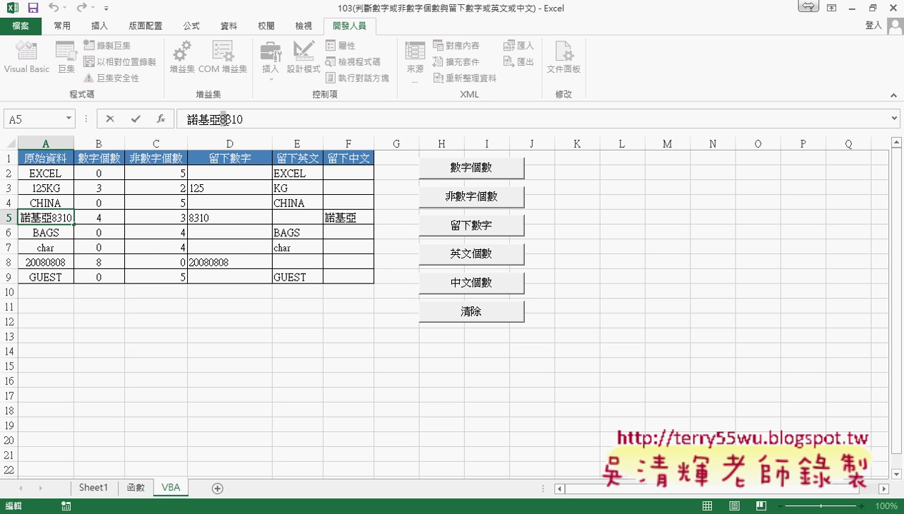
text(８)
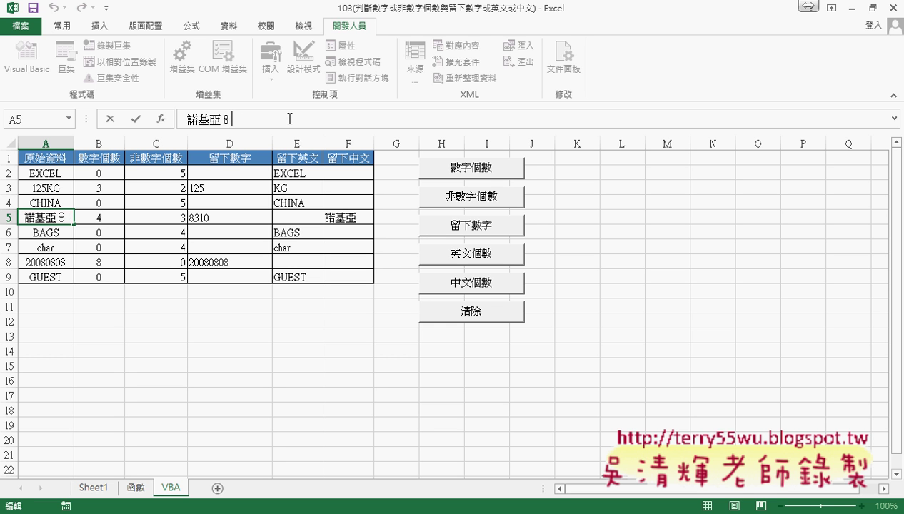
text(３１０)
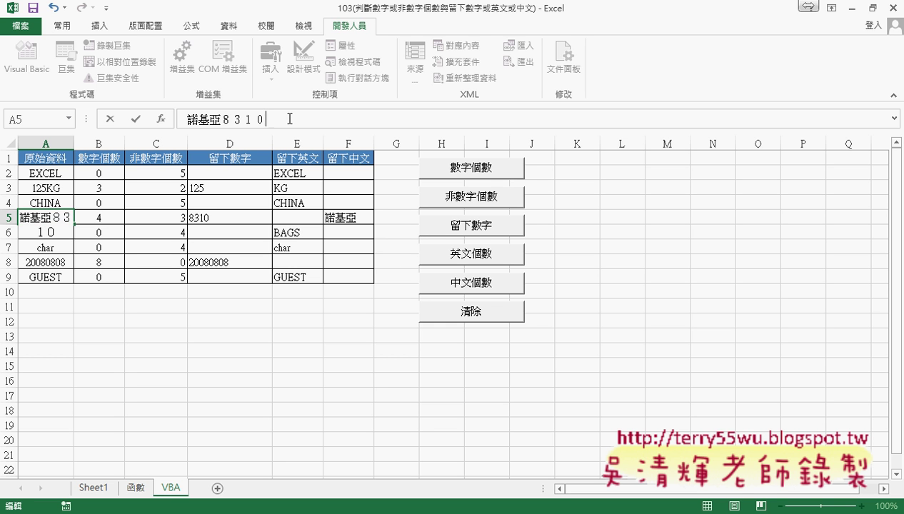
click(136, 119)
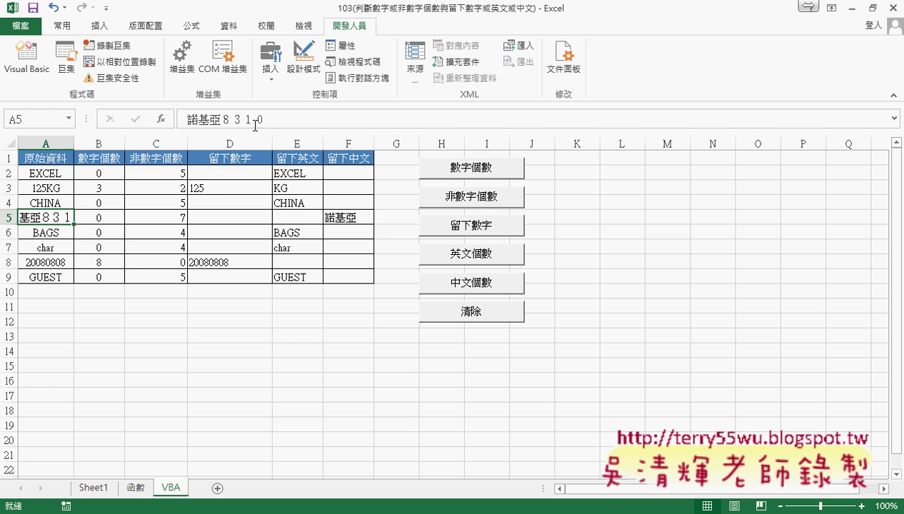
Select F5, then place the caret before the half-width conversion line in the VBA code.
click(354, 220)
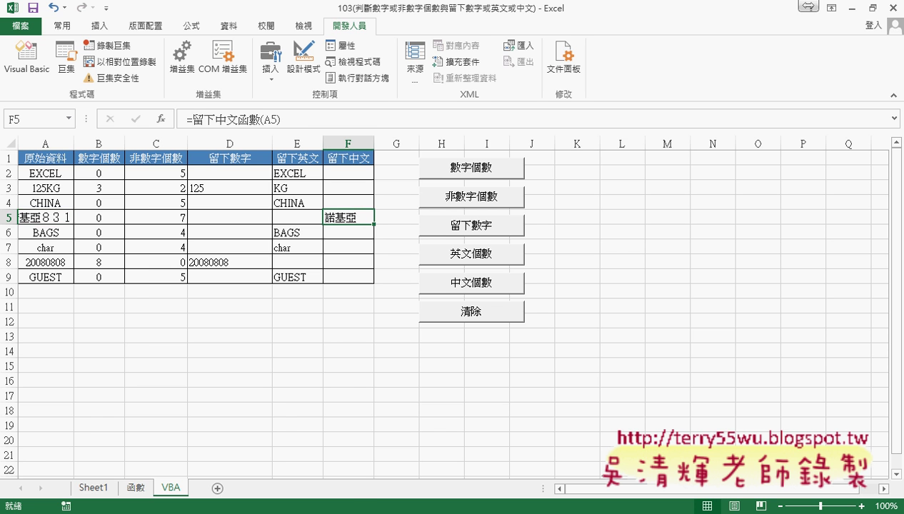
click(286, 450)
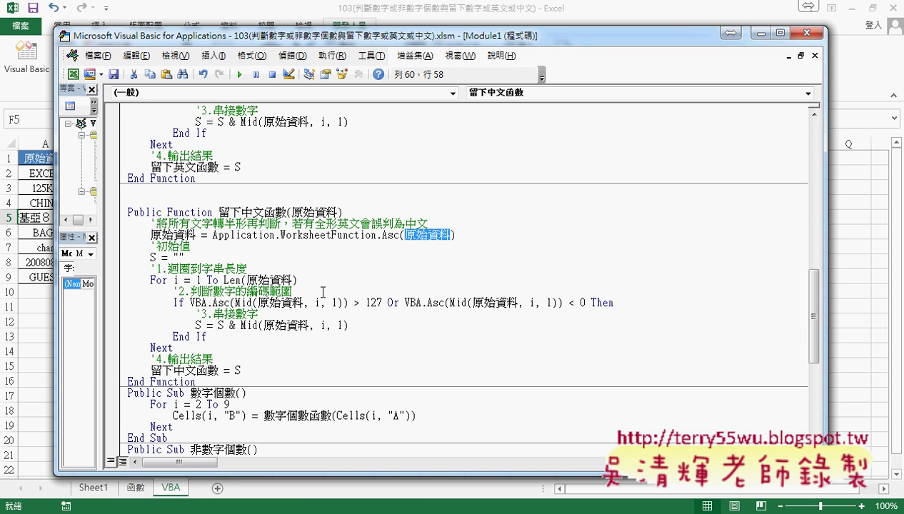
click(150, 234)
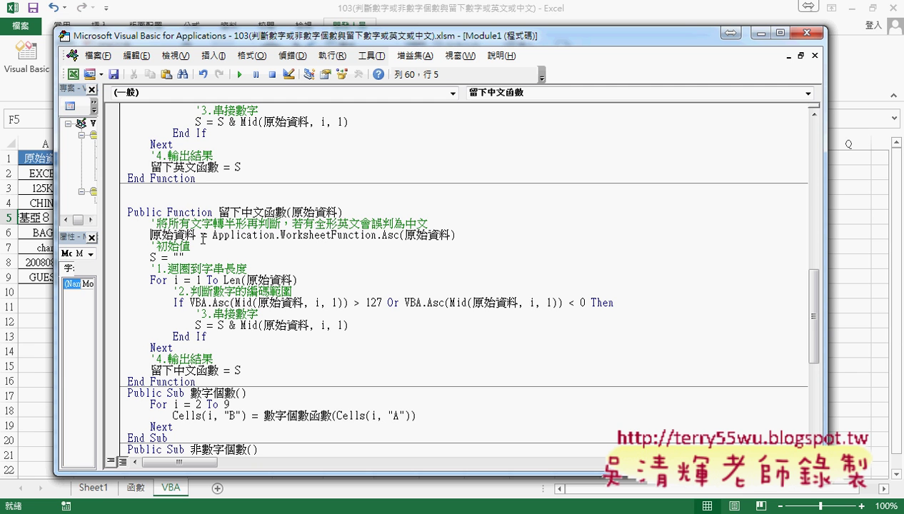
Comment out the half-width conversion line with an apostrophe and return to the worksheet.
text(')
key(BackSpace)
text(')
key(Return)
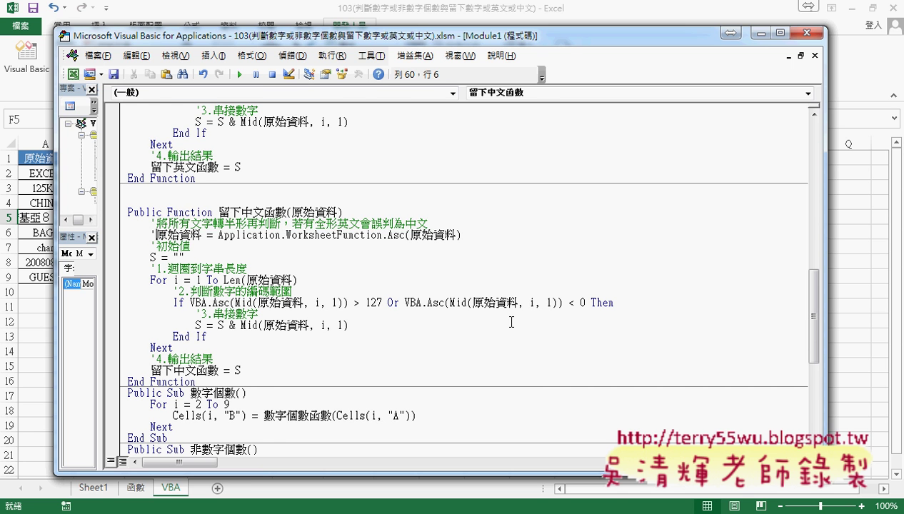
key(alt+F11)
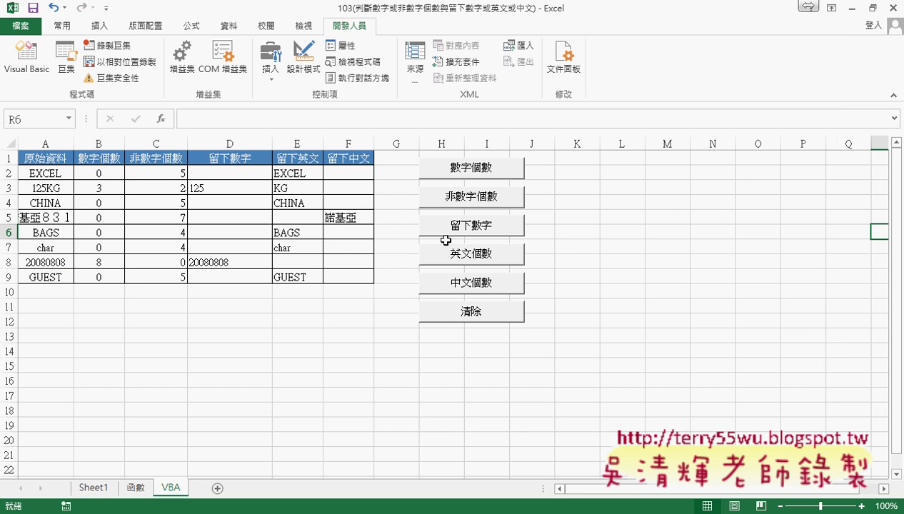
Re-enter F5's formula so it shows 諾基亞８３１０, and widen column F to fit.
click(357, 217)
double_click(350, 217)
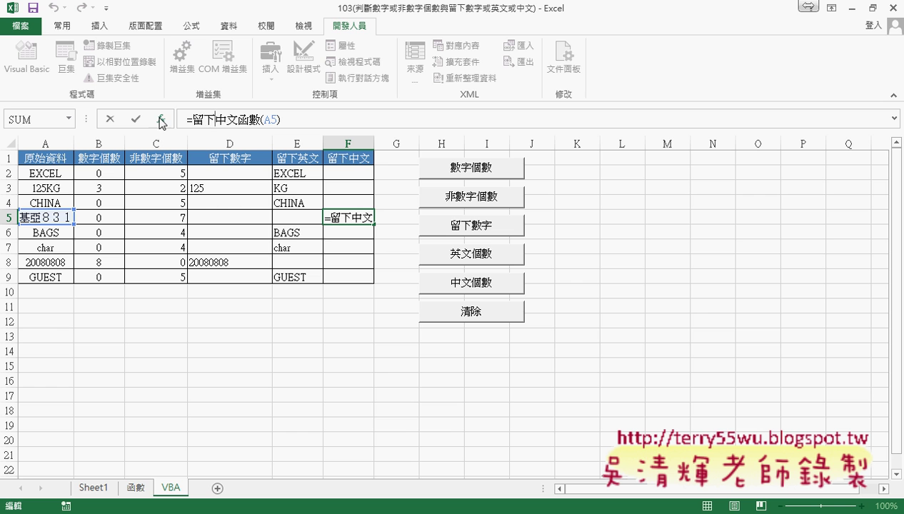
click(136, 120)
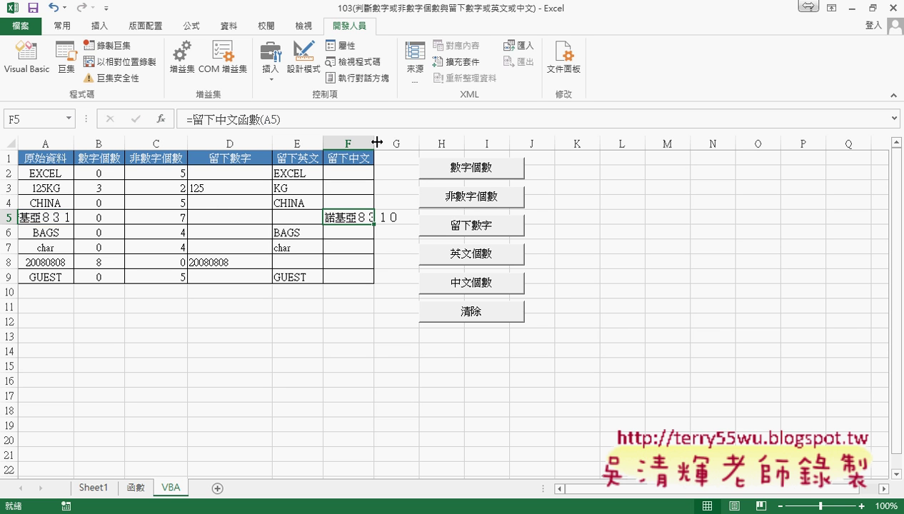
drag(374, 143, 410, 143)
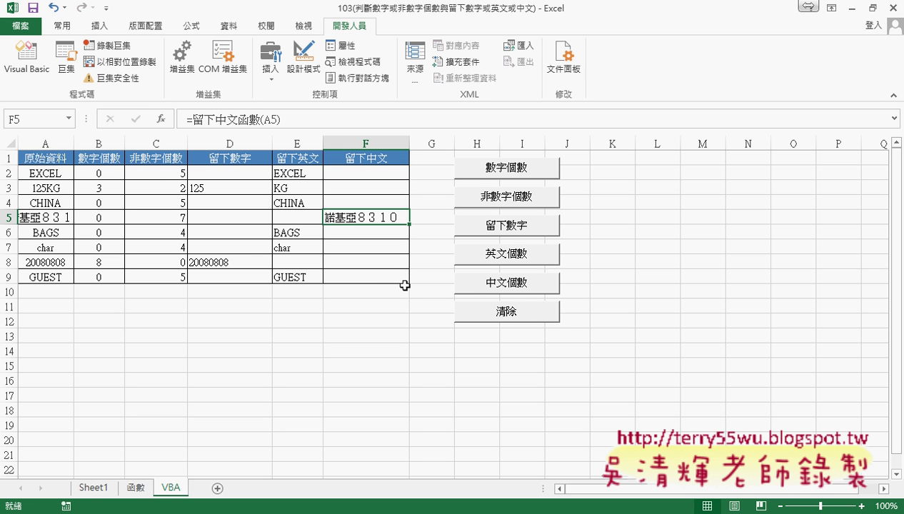
click(425, 221)
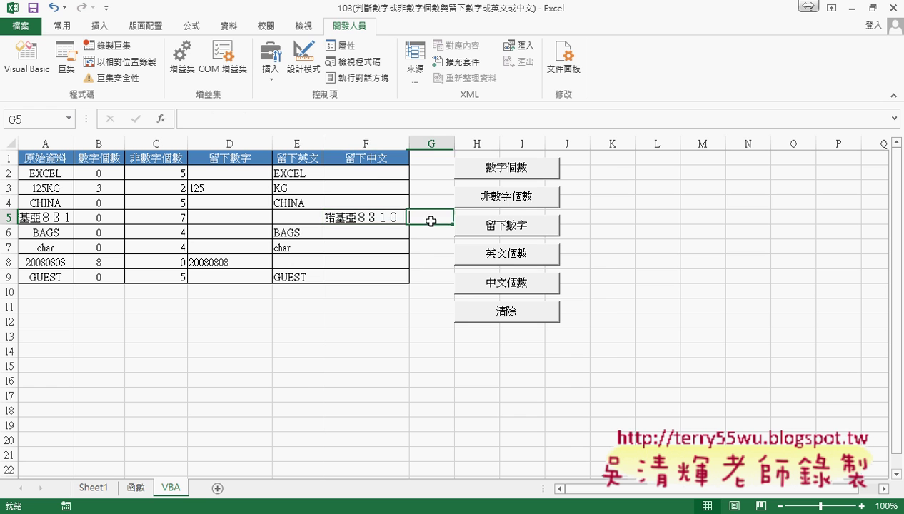
Insert =ASC(F5) in G5 from the Text function category.
click(161, 118)
click(394, 179)
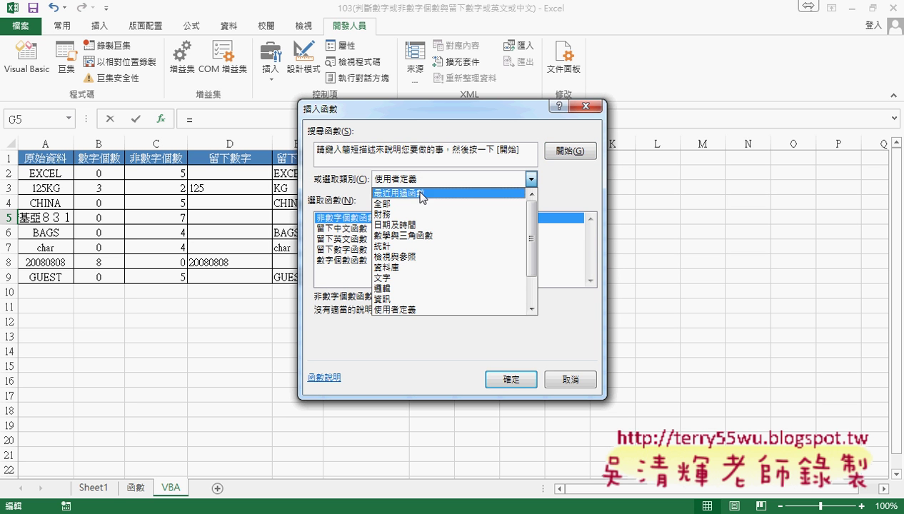
click(410, 279)
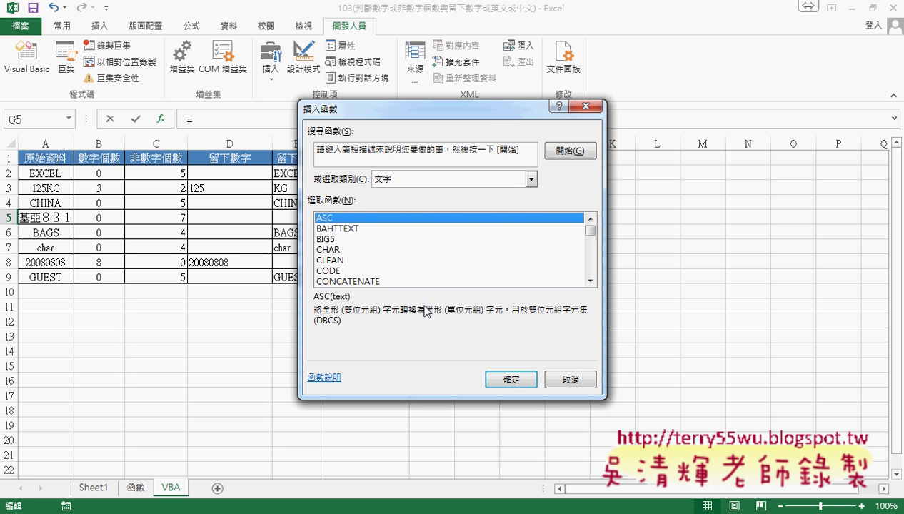
click(512, 379)
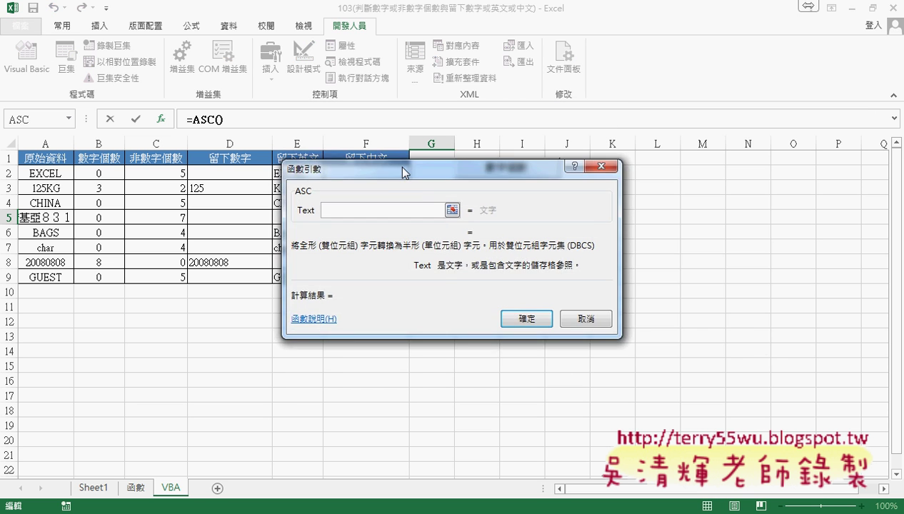
drag(404, 172, 579, 178)
click(371, 216)
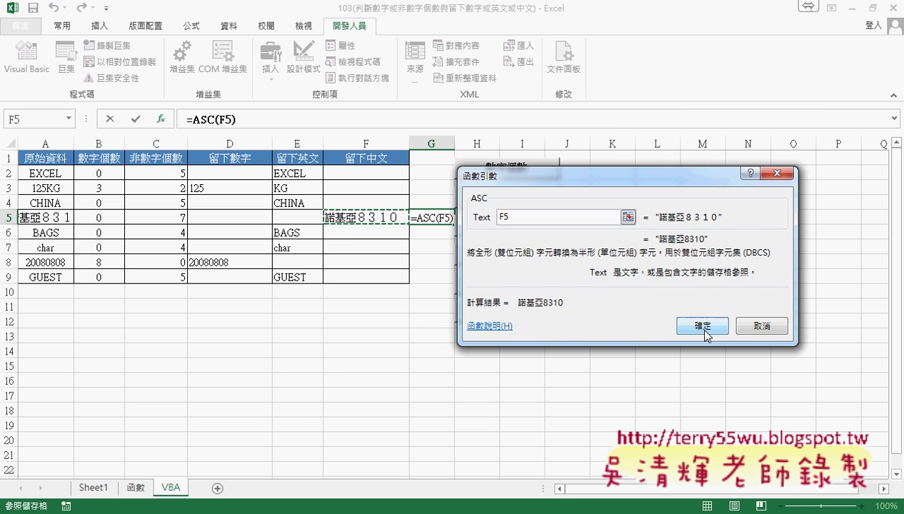
click(703, 327)
Widen column G to show 諾基亞8310, review the ASC formula, and return to the VBA code.
drag(454, 143, 497, 145)
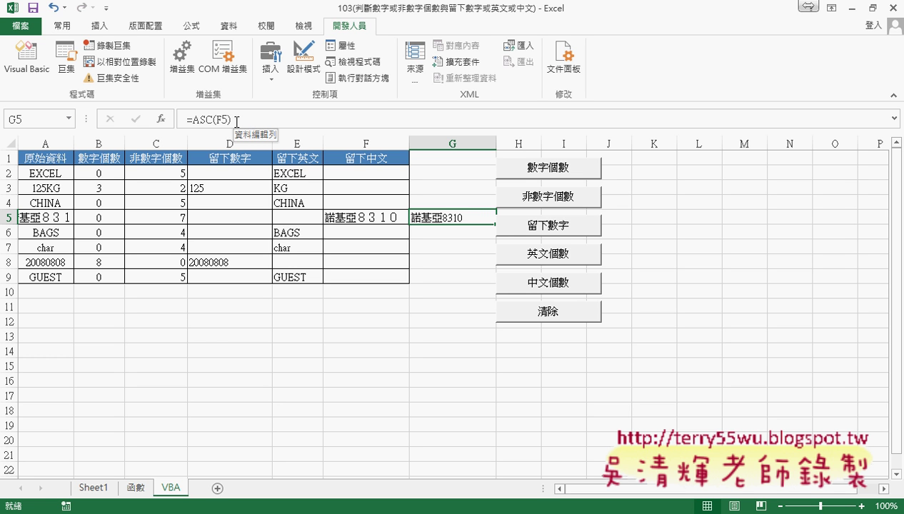
drag(193, 119, 213, 120)
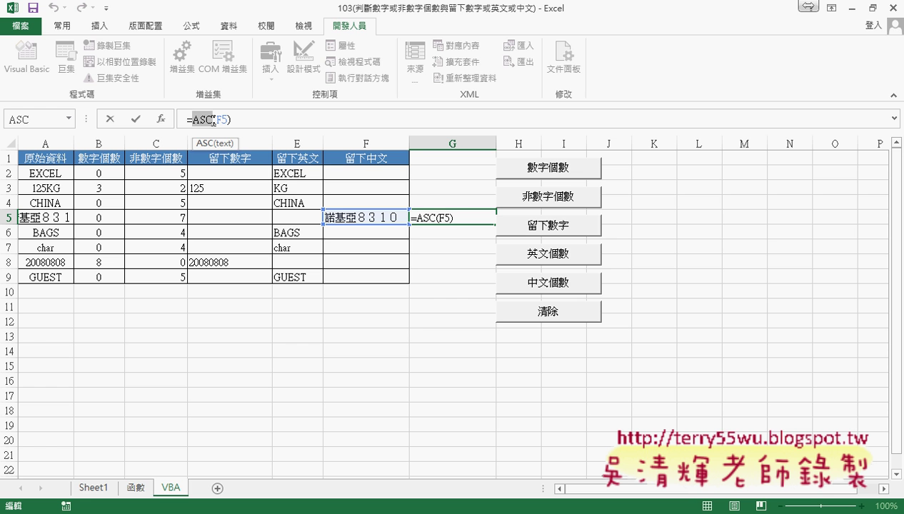
key(ctrl+Return)
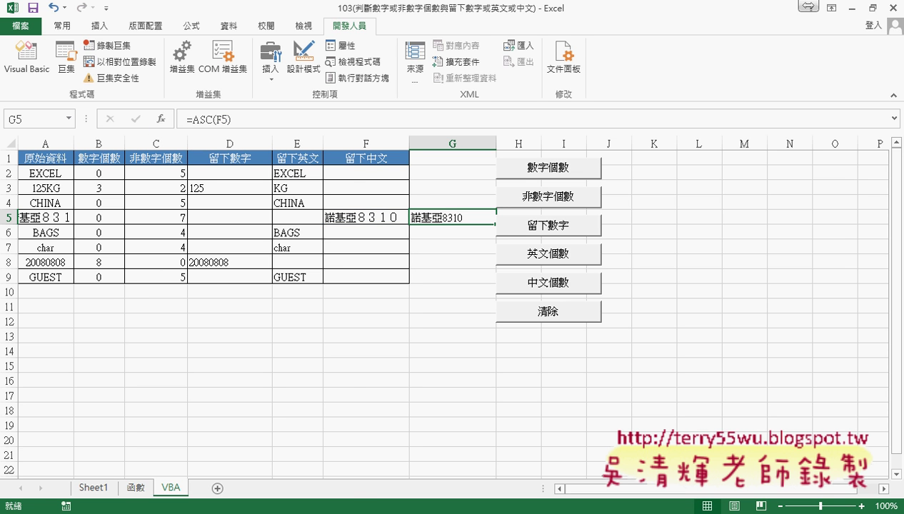
click(299, 431)
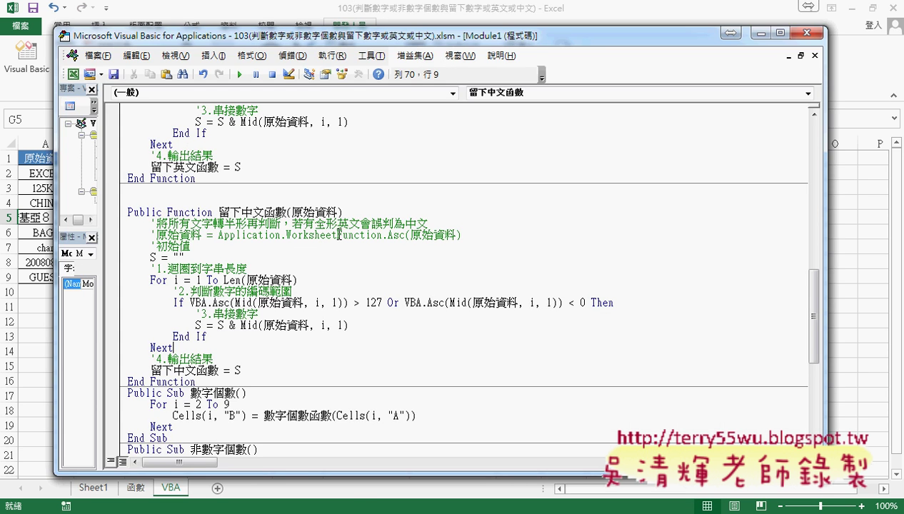
Uncomment the full-width conversion line and delete the WorksheetFunction.Asc call after Application.
click(151, 235)
key(Delete)
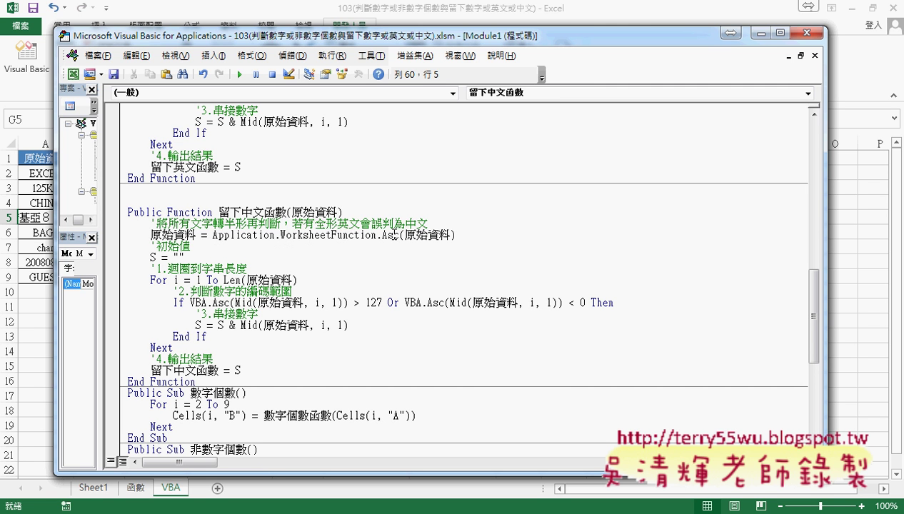
mouse_move(212, 236)
mouse_down()
mouse_move(451, 234)
mouse_move(277, 236)
mouse_up()
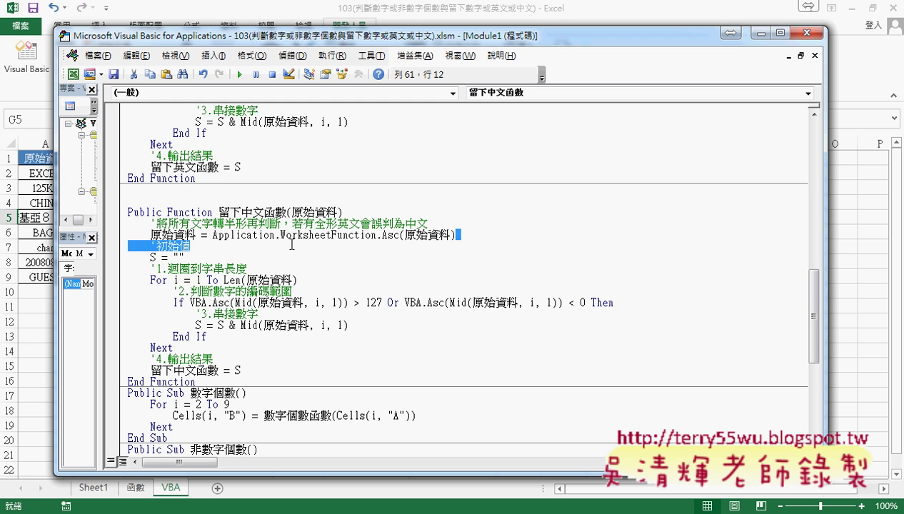
key(Delete)
Retype .WorksheetFunction. via IntelliSense, then bring up Insert Function showing ASC.
text(.)
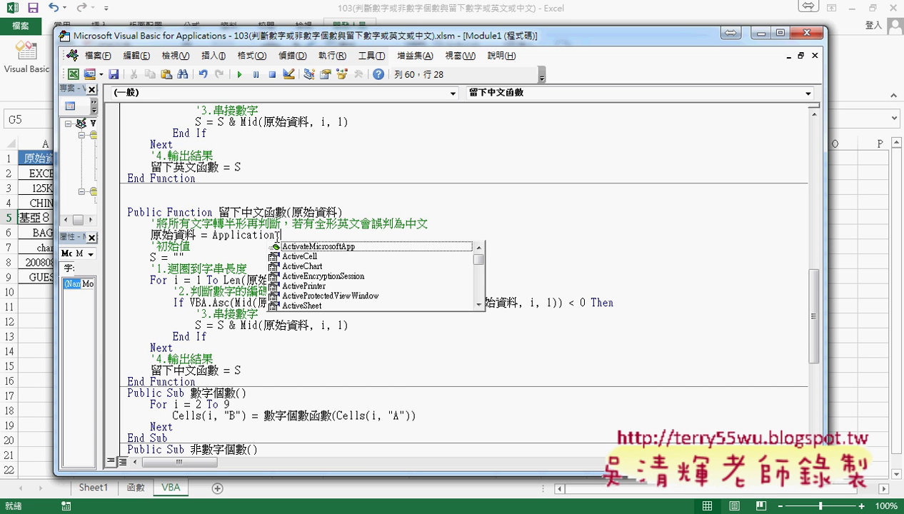
text(w)
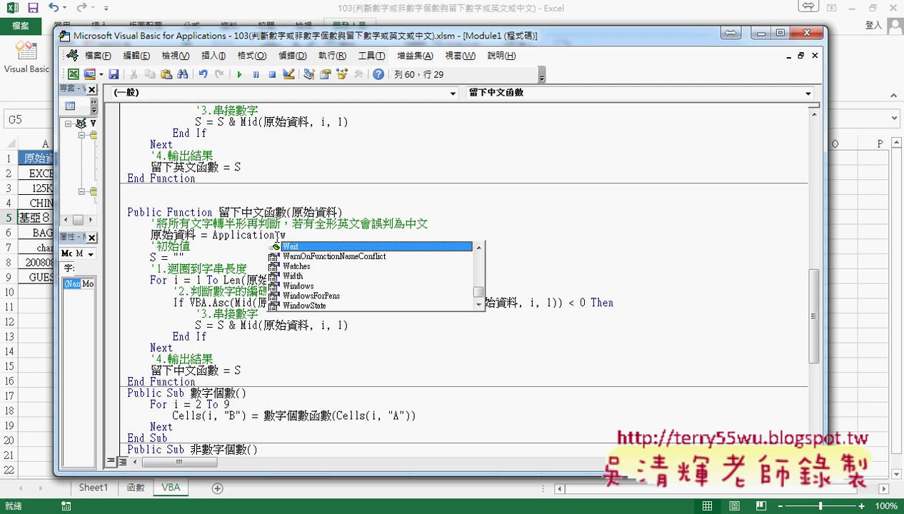
text(or)
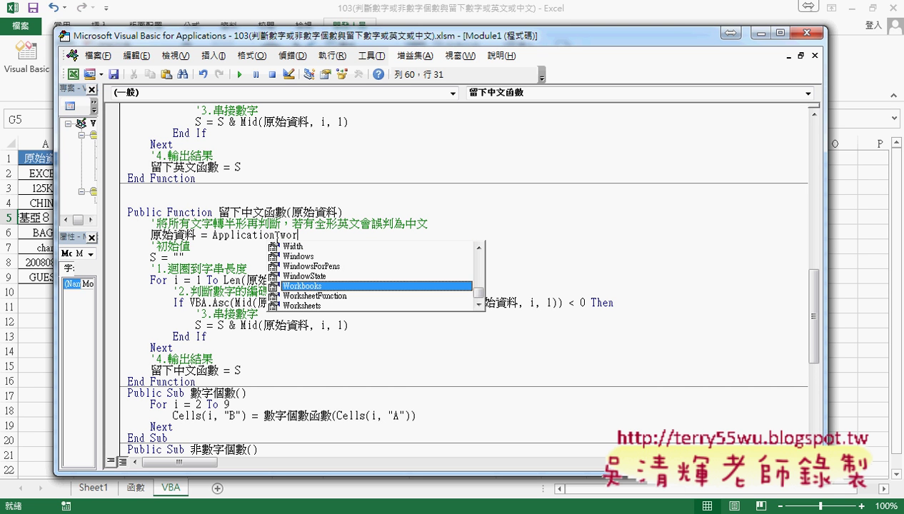
key(Down)
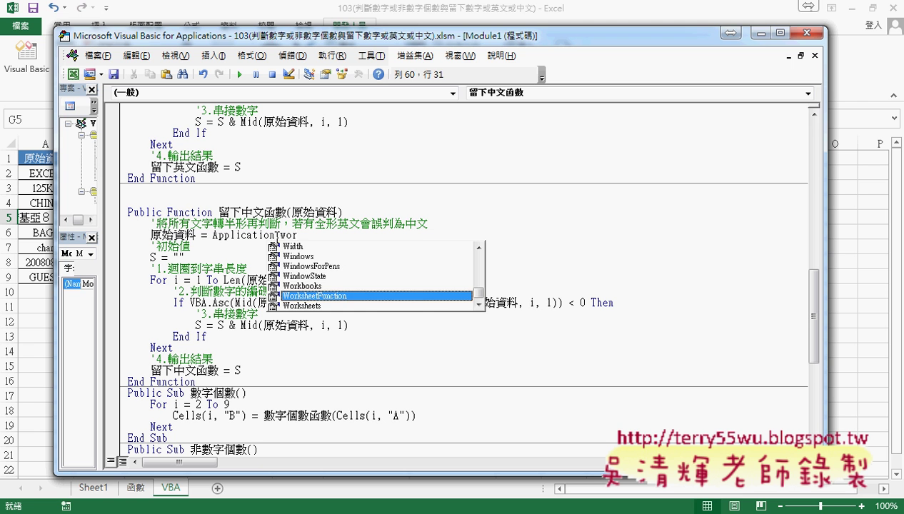
key(space)
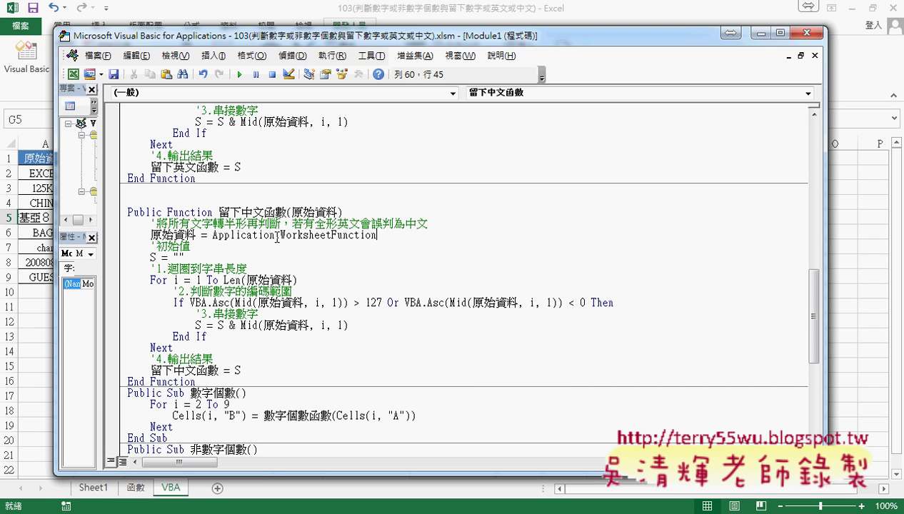
text(.)
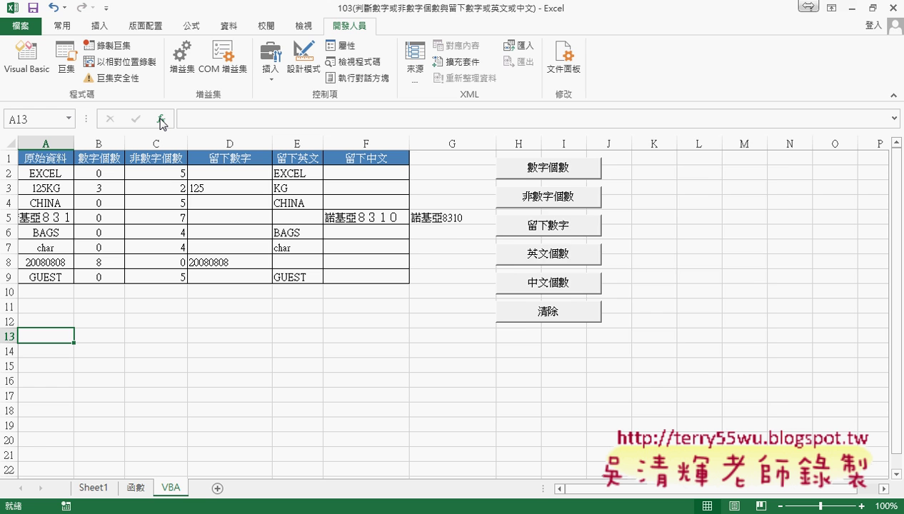
click(161, 119)
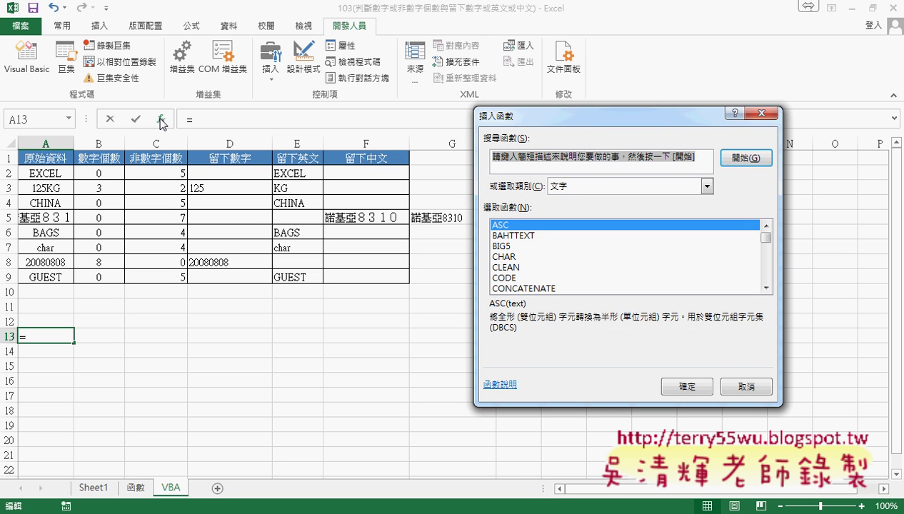
Close Insert Function and extend the code line with .asc( after WorksheetFunction.
click(762, 112)
click(26, 60)
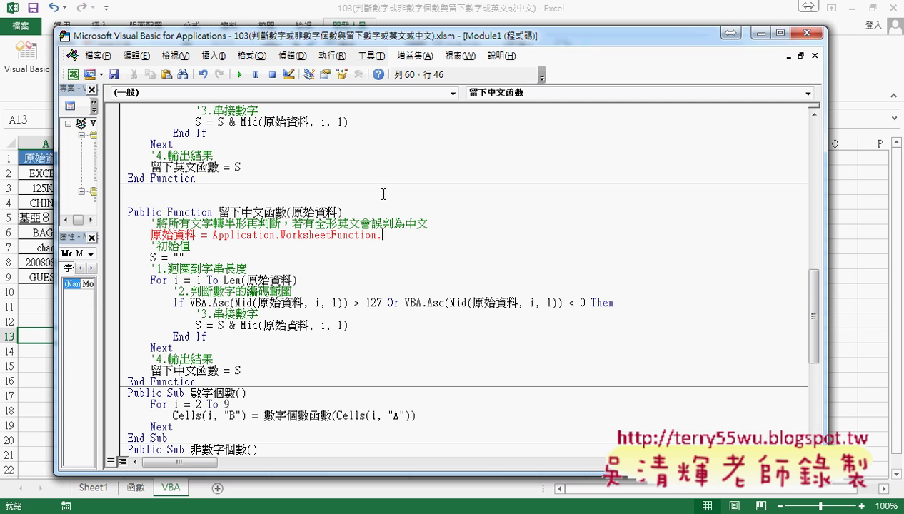
drag(383, 236, 378, 236)
text(.a)
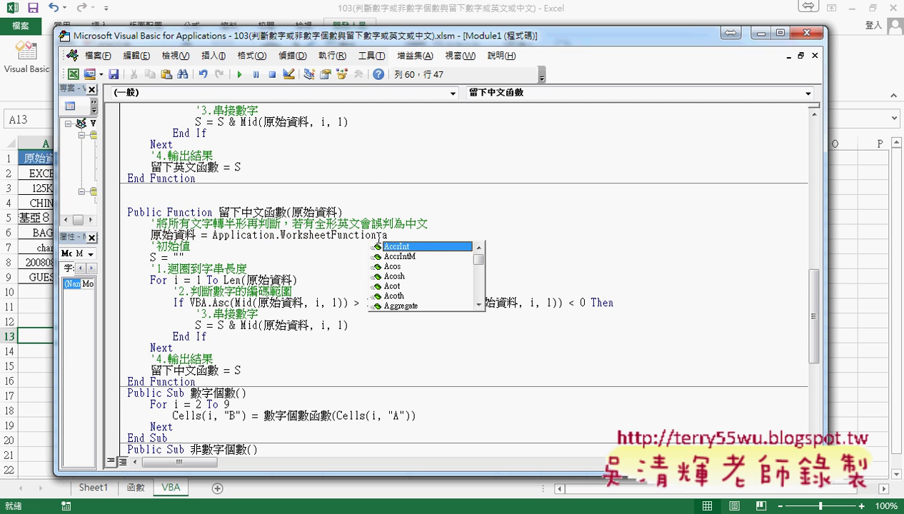
text(sc)
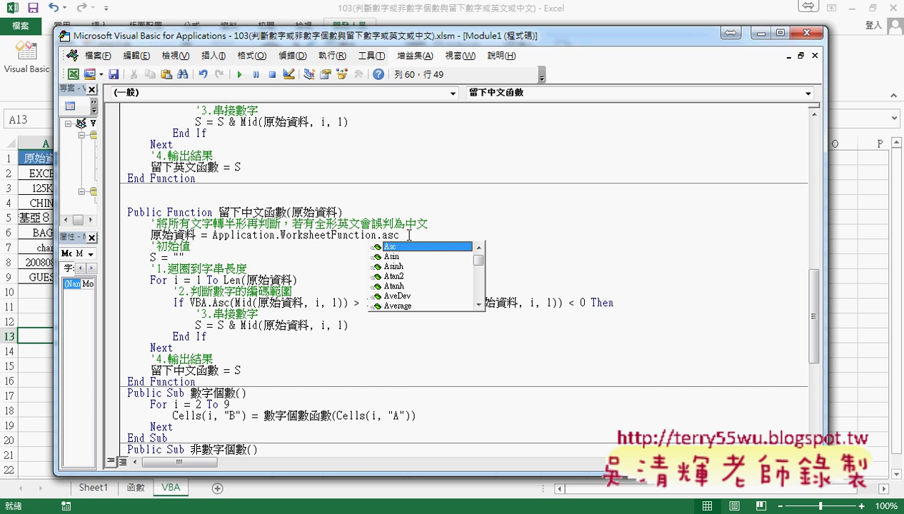
text(()
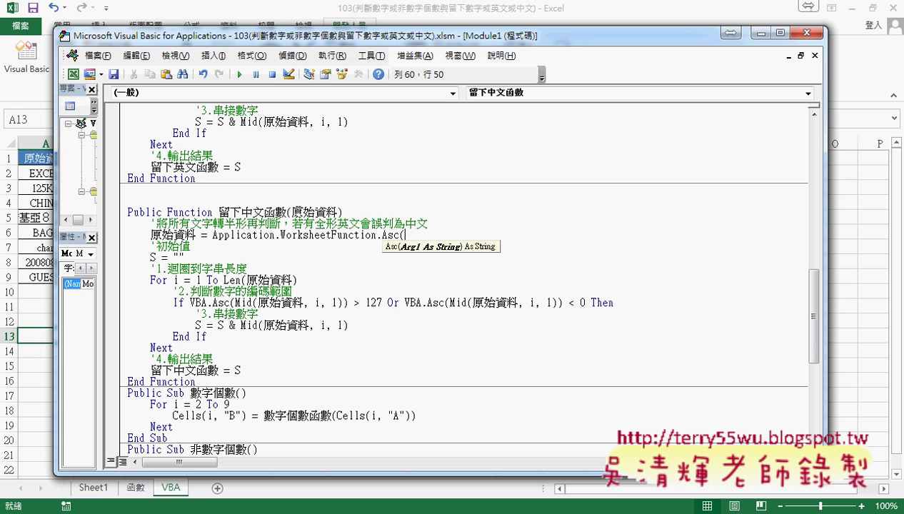
Dismiss the compile error and complete the line as Asc(原始資料), then return to Excel.
click(298, 212)
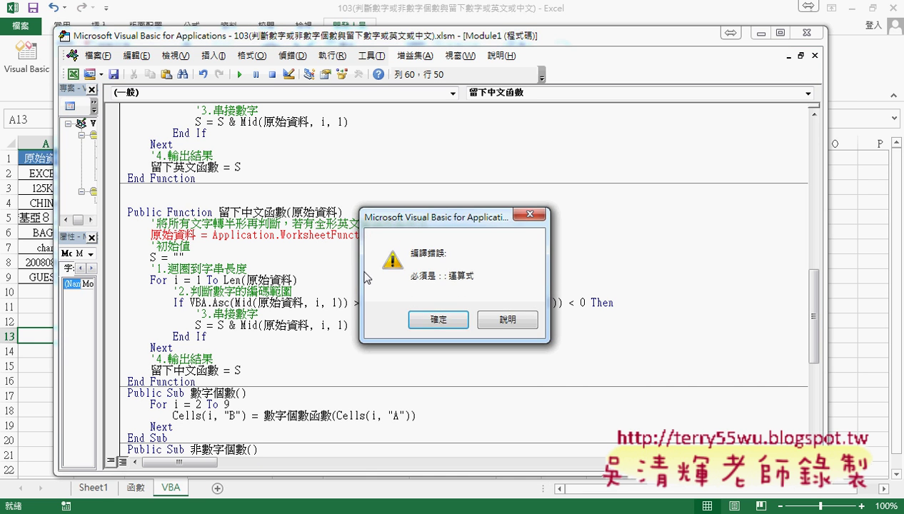
click(438, 322)
drag(292, 212, 336, 212)
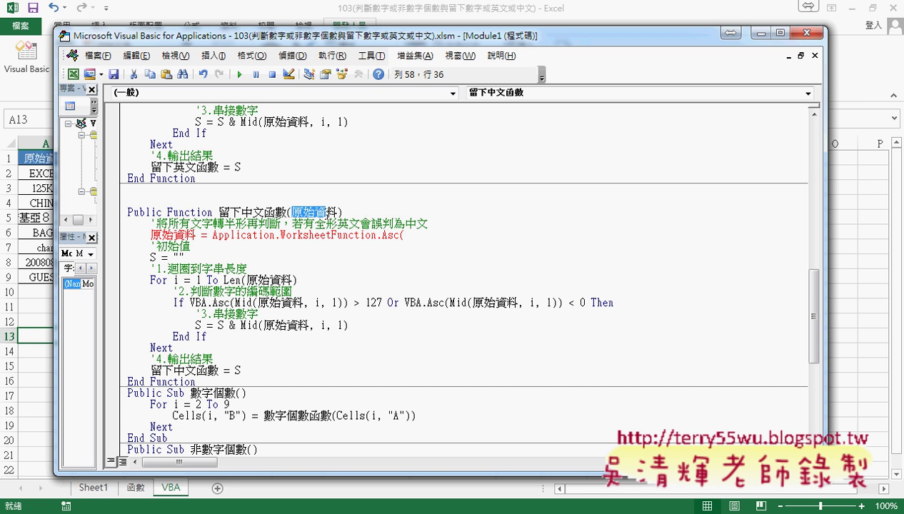
click(405, 236)
key(ctrl+v)
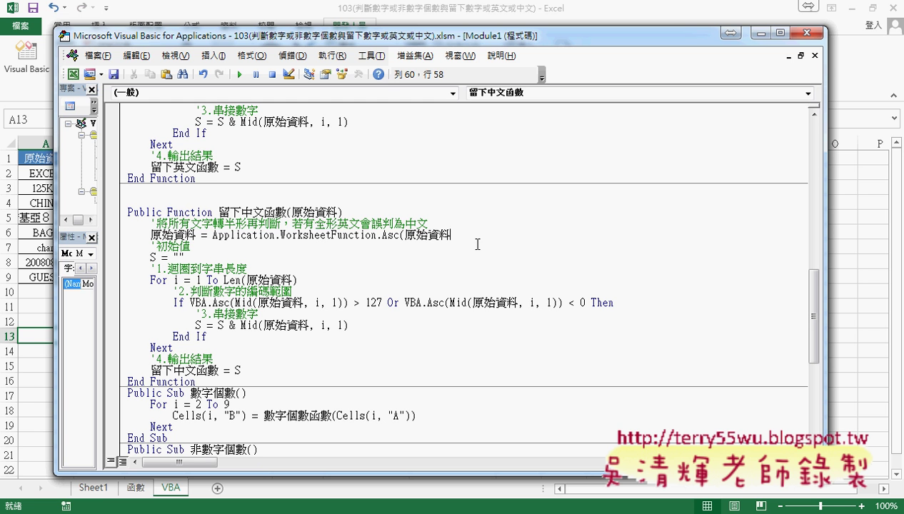
text())
drag(195, 236, 151, 238)
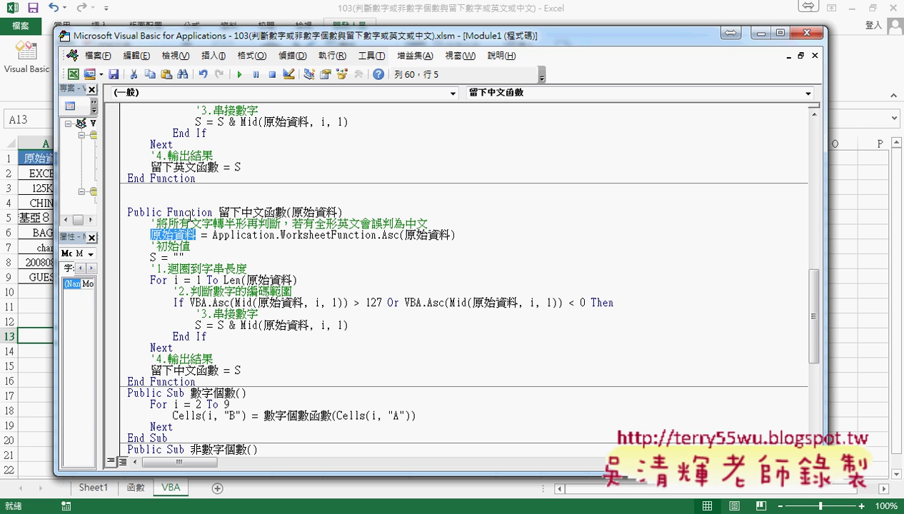
click(47, 376)
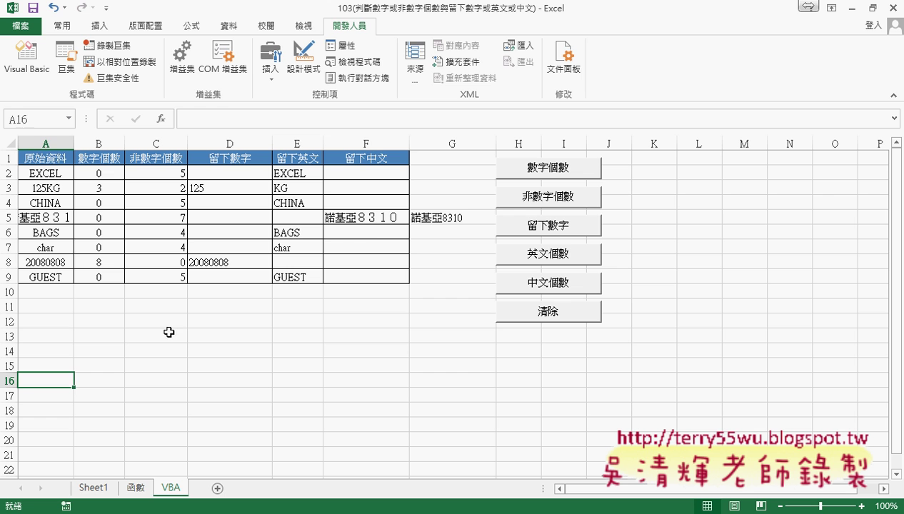
Re-enter F5's formula so it returns 諾基亞, widen column A, and switch to the Google Doc.
click(389, 213)
click(223, 118)
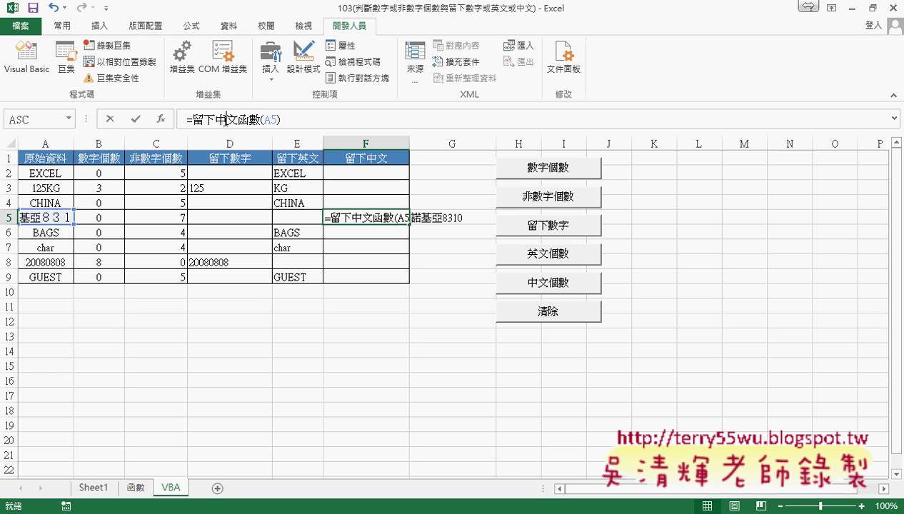
click(138, 123)
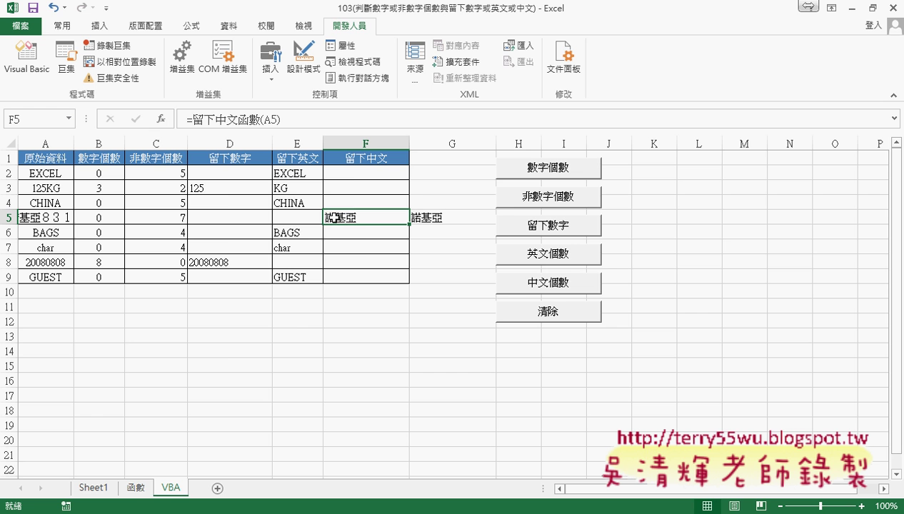
drag(74, 143, 113, 142)
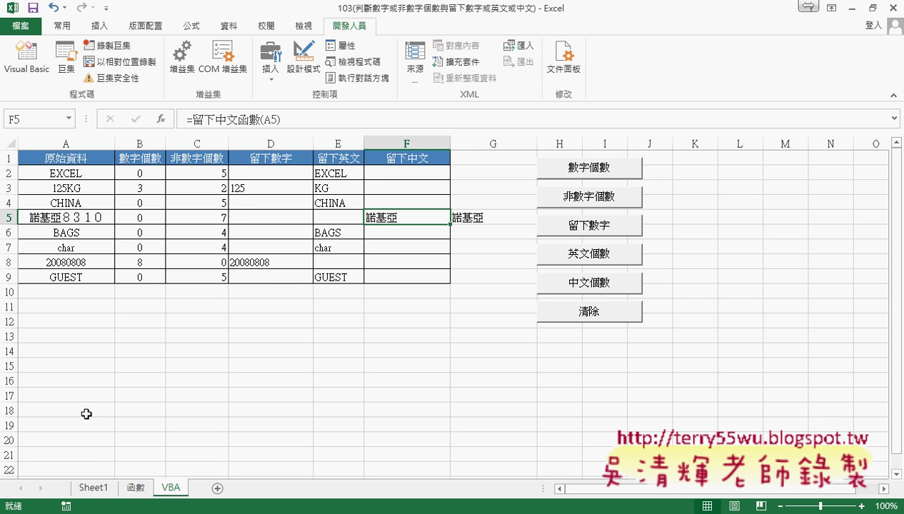
key(alt+Tab)
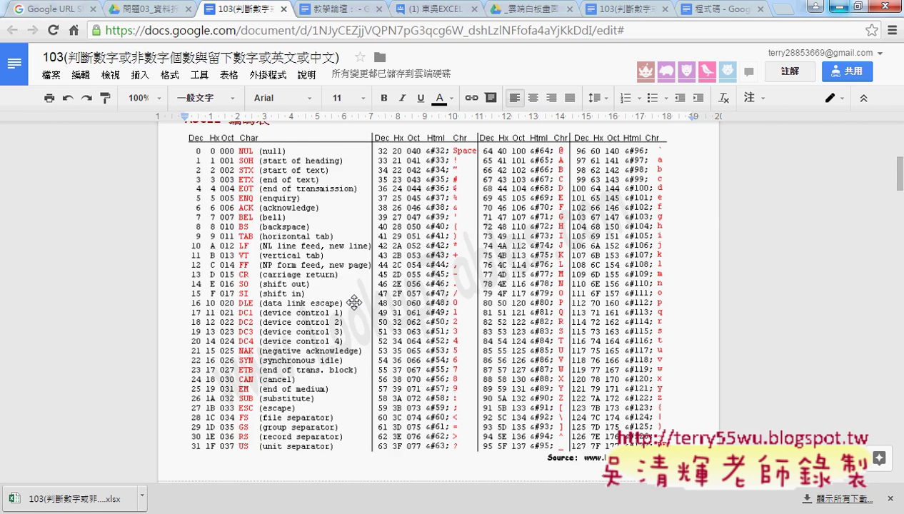
Scroll the Google Doc past the ASCII table and earlier functions to the 留下中文函數 code.
scroll(350, 300, down, 5)
scroll(359, 301, down, 3)
scroll(357, 298, down, 5)
scroll(360, 286, down, 3)
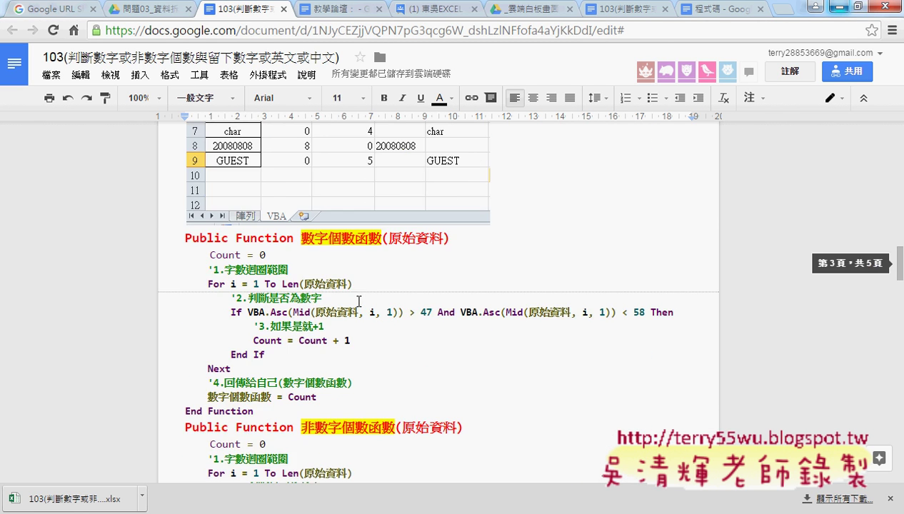
click(340, 163)
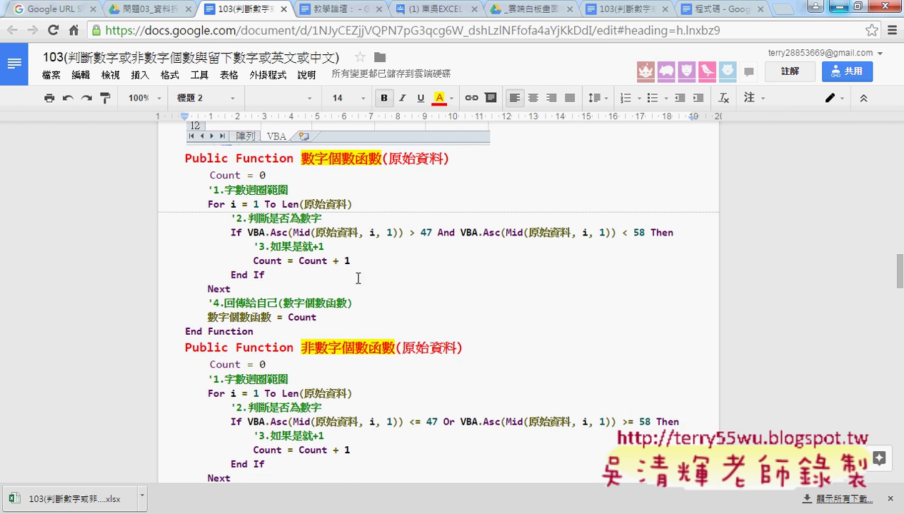
scroll(350, 272, down, 2)
click(353, 215)
scroll(353, 222, down, 3)
scroll(353, 235, down, 2)
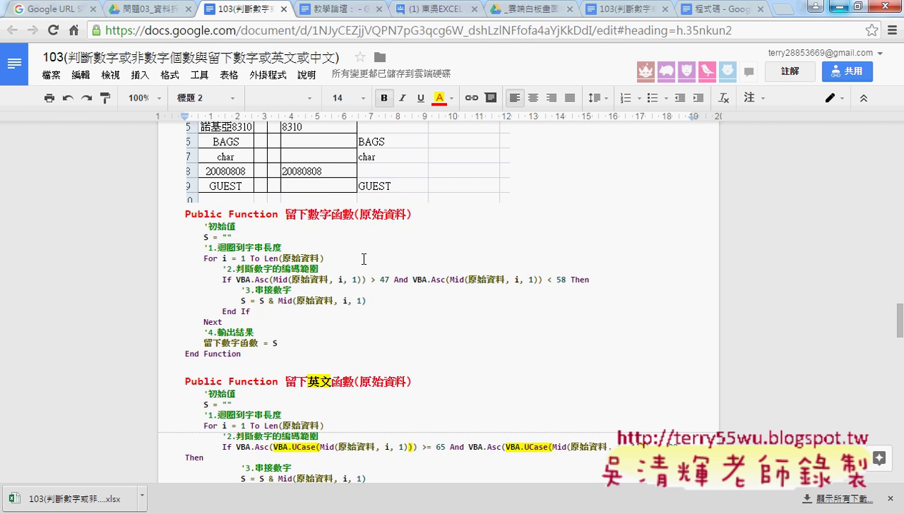
scroll(343, 271, down, 1)
scroll(341, 329, down, 3)
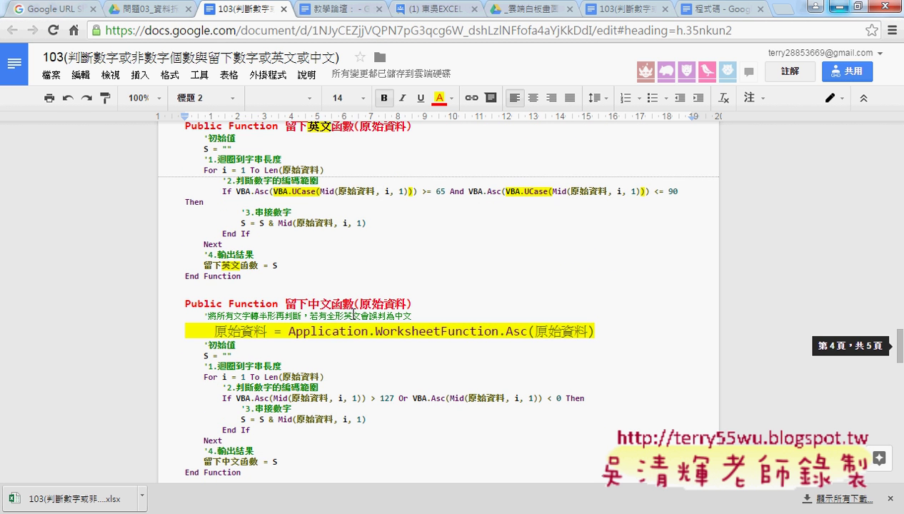